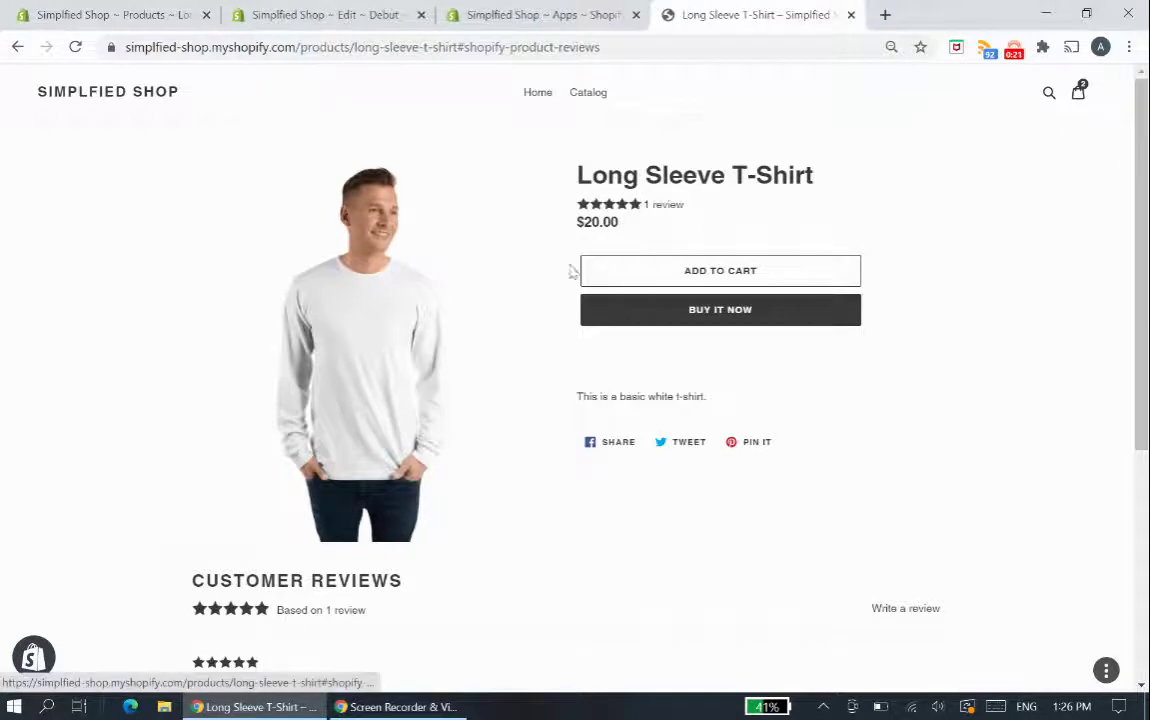
Jump to the Long Sleeve T-Shirt's Customer Reviews via the '1 review' link, then scroll back up.
{"action": "left_click", "coordinate": [618, 206]}
{"action": "scroll", "coordinate": [230, 322], "scroll_direction": "up", "scroll_amount": 2}
{"action": "scroll", "coordinate": [190, 321], "scroll_direction": "up", "scroll_amount": 1}
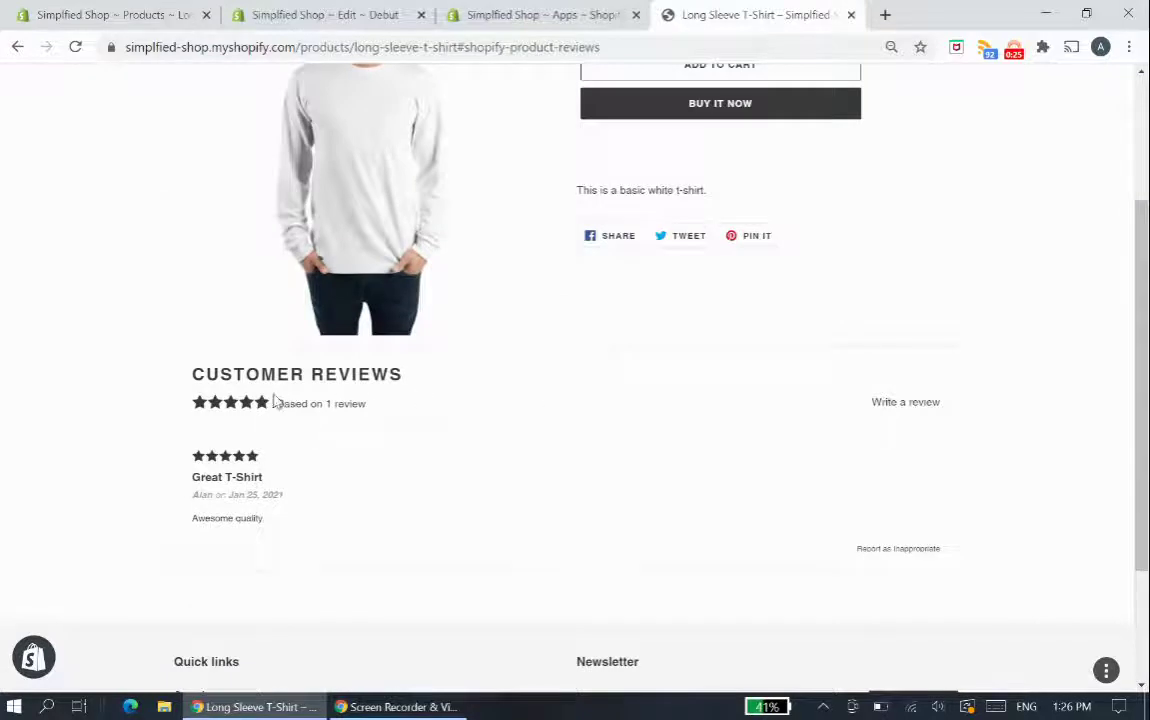
{"action": "scroll", "coordinate": [520, 373], "scroll_direction": "up", "scroll_amount": 3}
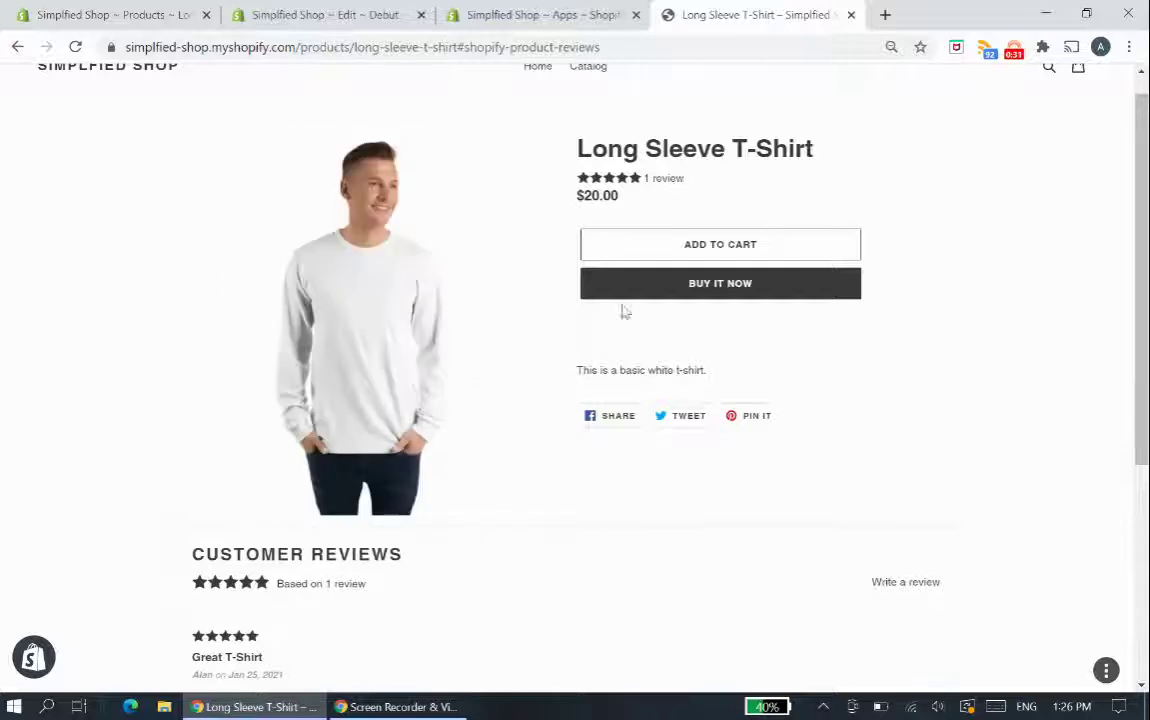
Go to Apps > Product Reviews > Settings in the Shopify admin.
{"action": "left_click", "coordinate": [519, 10]}
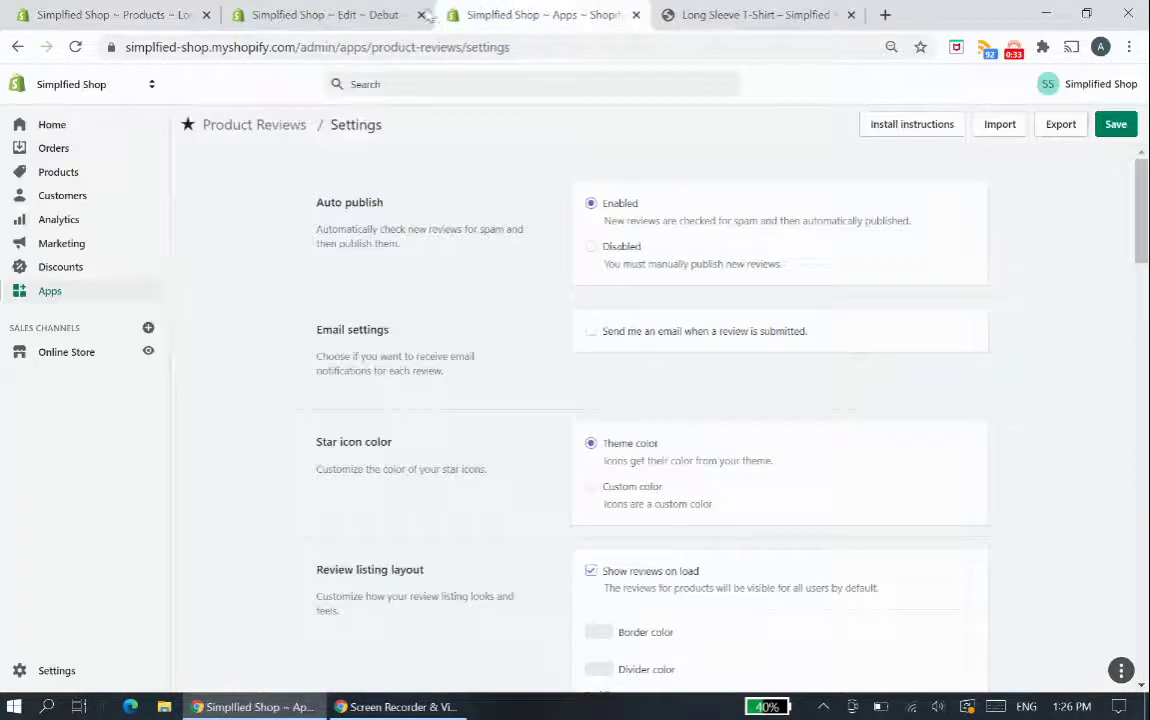
{"action": "left_click", "coordinate": [49, 290]}
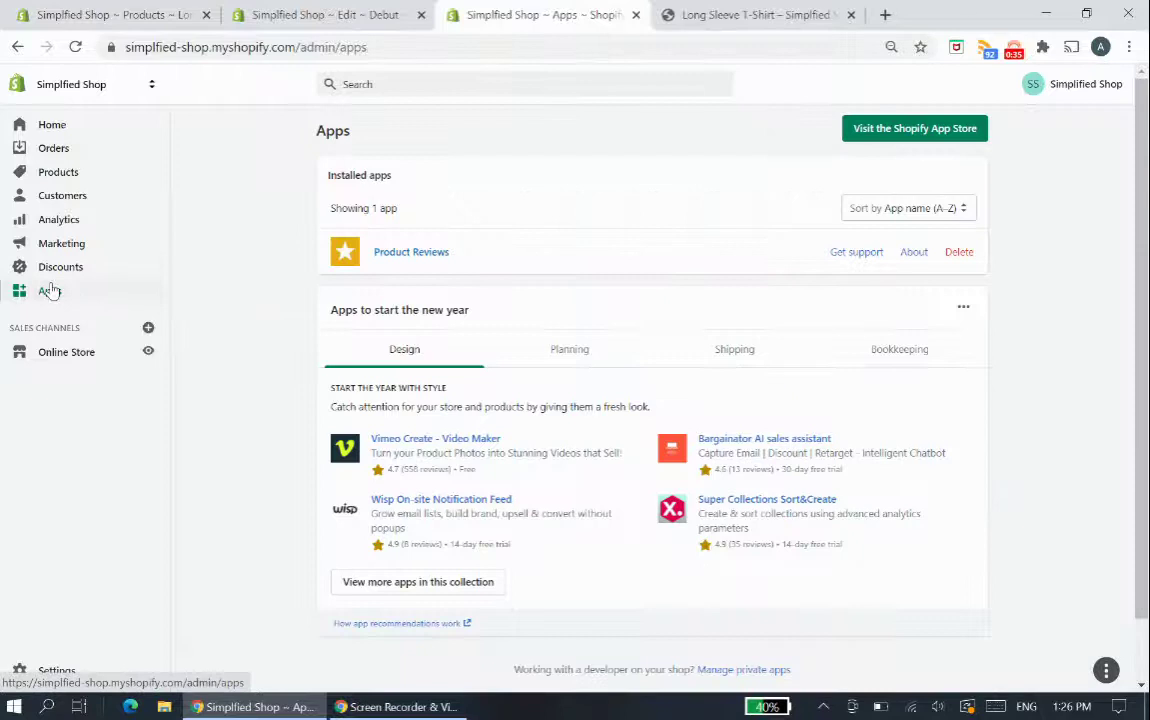
{"action": "left_click", "coordinate": [409, 257]}
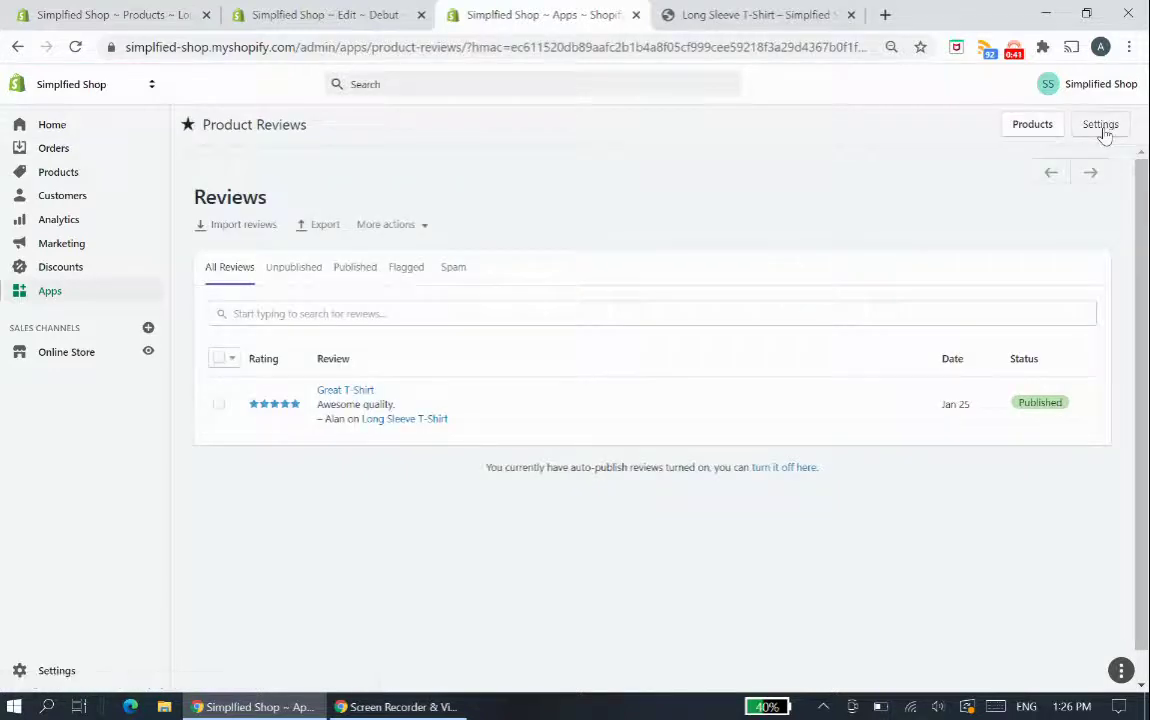
{"action": "left_click", "coordinate": [1102, 128]}
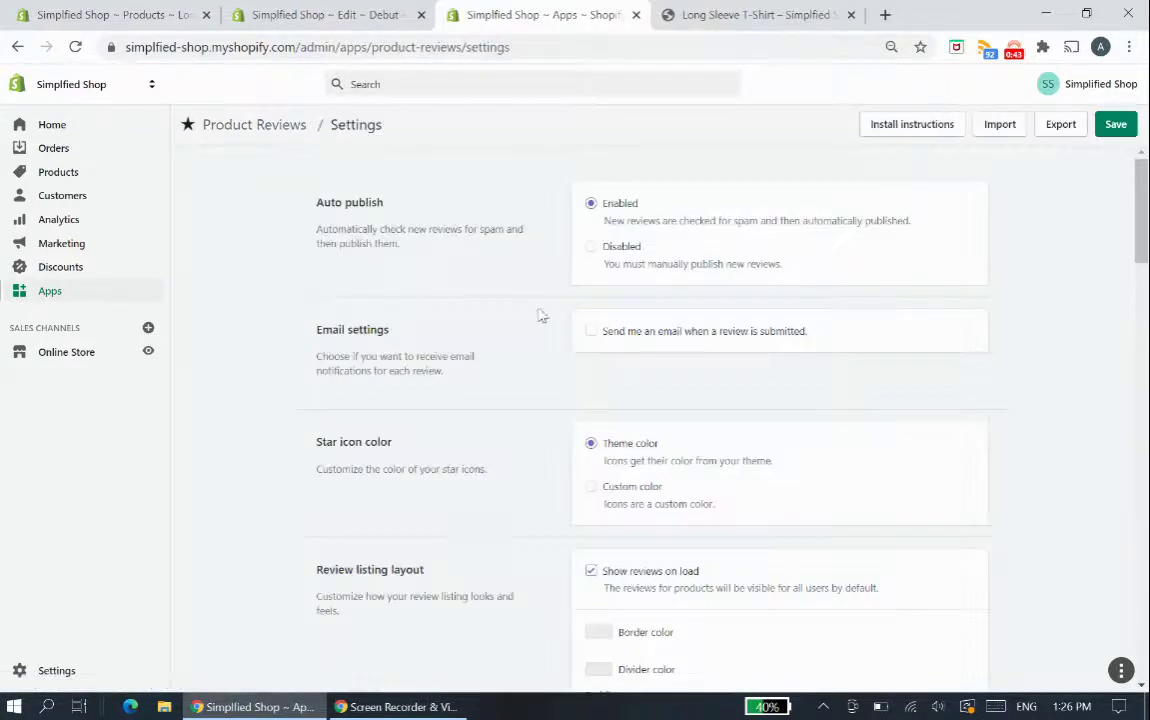
Set Star icon color to Custom color and pick a blue icon colour.
{"action": "scroll", "coordinate": [598, 344], "scroll_direction": "down", "scroll_amount": 1}
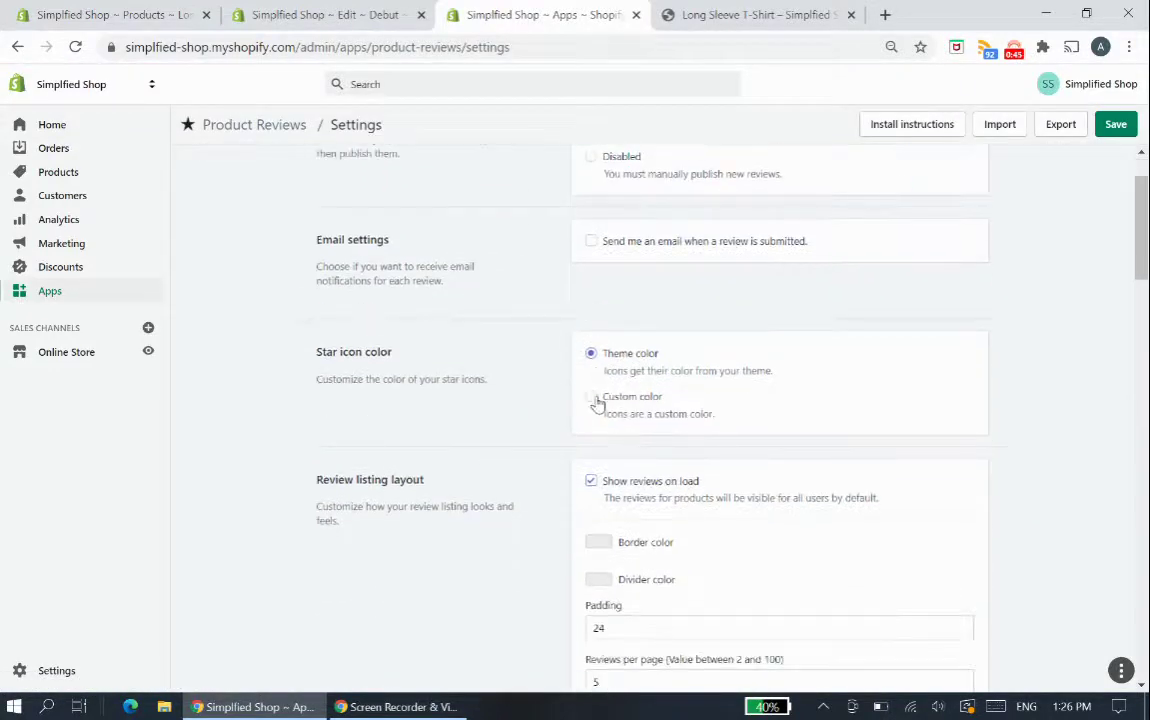
{"action": "left_click", "coordinate": [591, 398]}
{"action": "scroll", "coordinate": [593, 400], "scroll_direction": "down", "scroll_amount": 2}
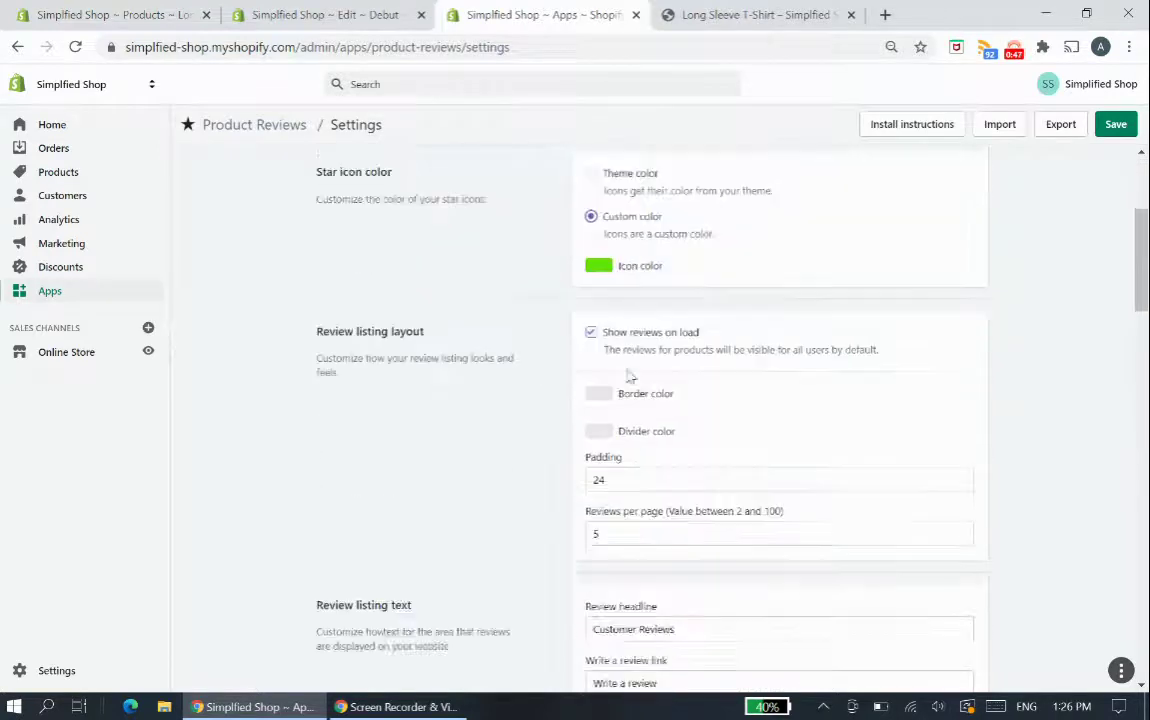
{"action": "left_click", "coordinate": [600, 278]}
{"action": "left_click_drag", "start_coordinate": [667, 334], "coordinate": [721, 352]}
{"action": "left_click", "coordinate": [721, 352]}
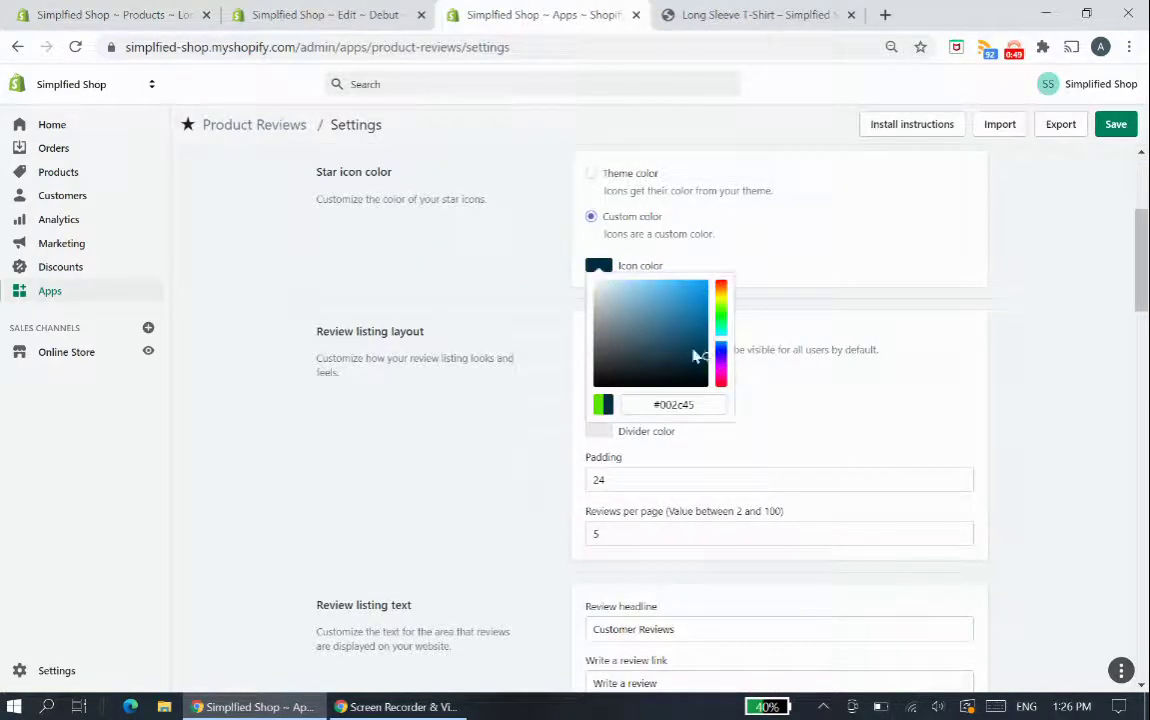
{"action": "left_click", "coordinate": [706, 303]}
{"action": "left_click", "coordinate": [888, 338]}
{"action": "scroll", "coordinate": [540, 290], "scroll_direction": "down", "scroll_amount": 2}
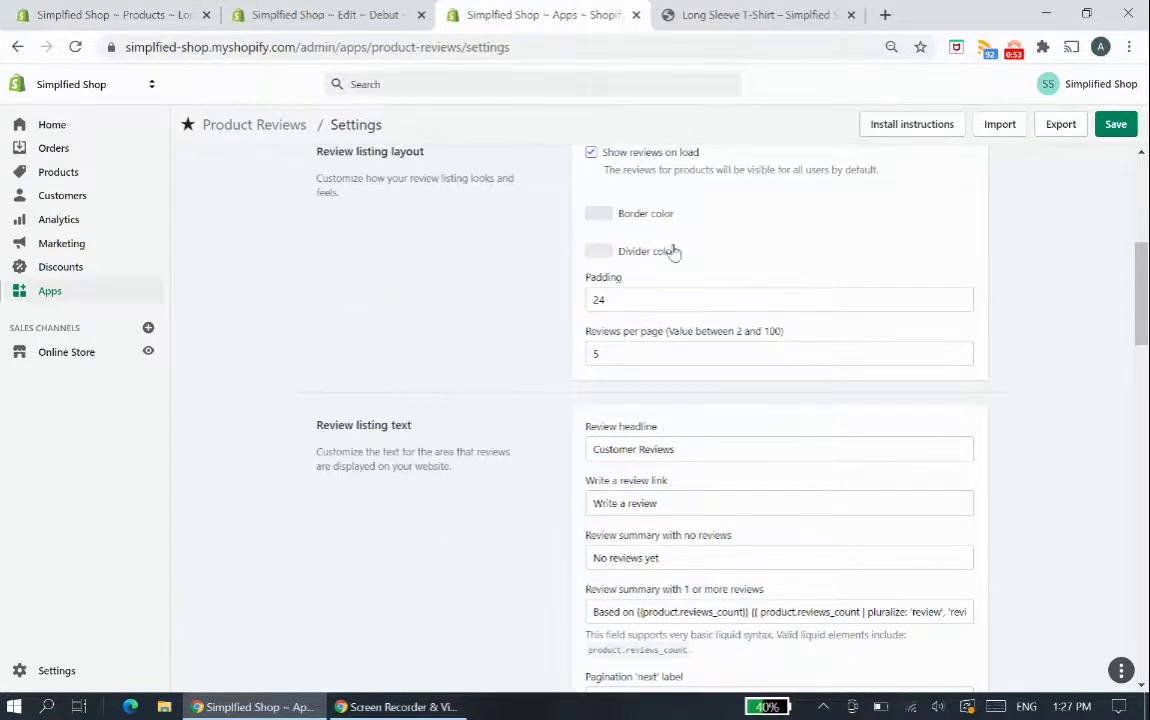
{"action": "scroll", "coordinate": [660, 255], "scroll_direction": "down", "scroll_amount": 3}
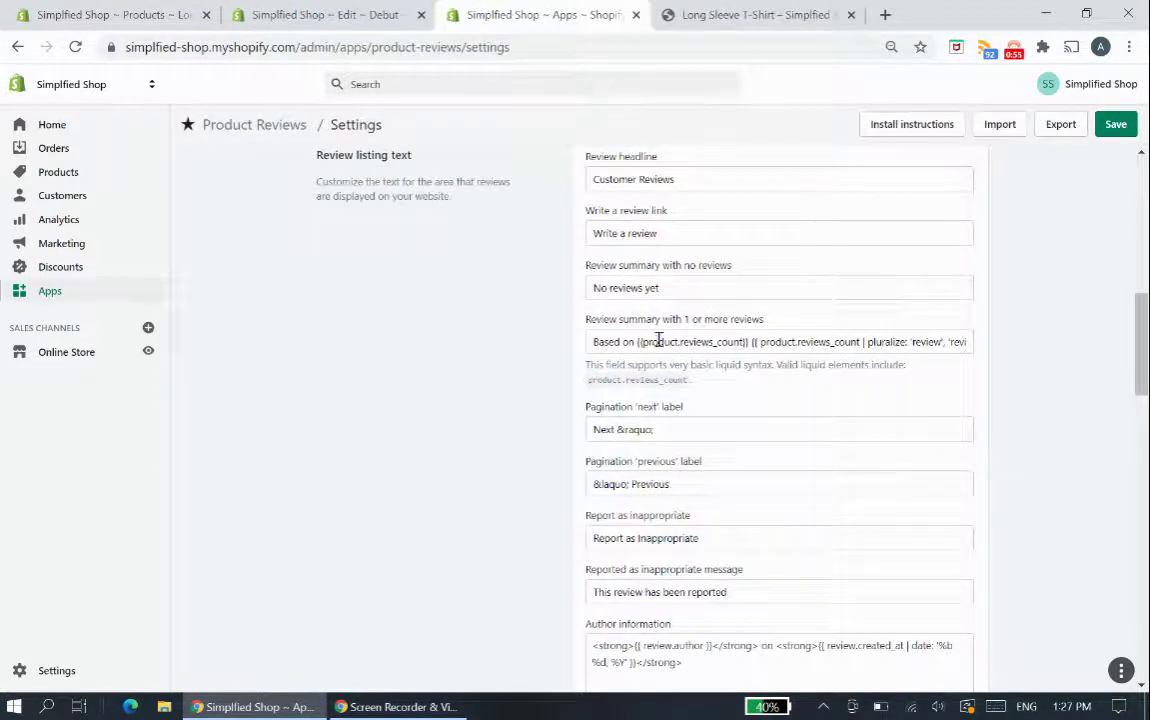
{"action": "scroll", "coordinate": [645, 375], "scroll_direction": "down", "scroll_amount": 2}
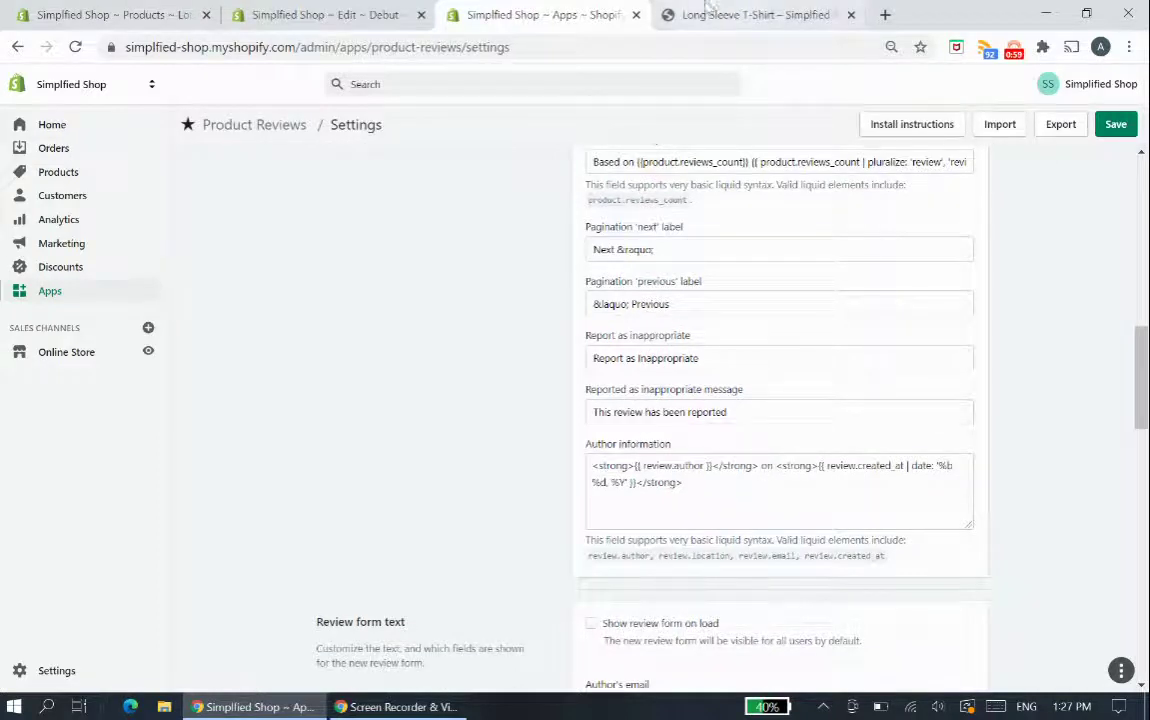
Select and cut the review date from the Author information field, comparing with storefront reviews.
{"action": "left_click_drag", "start_coordinate": [757, 468], "coordinate": [825, 492]}
{"action": "key", "text": "ctrl+c"}
{"action": "left_click", "coordinate": [743, 479]}
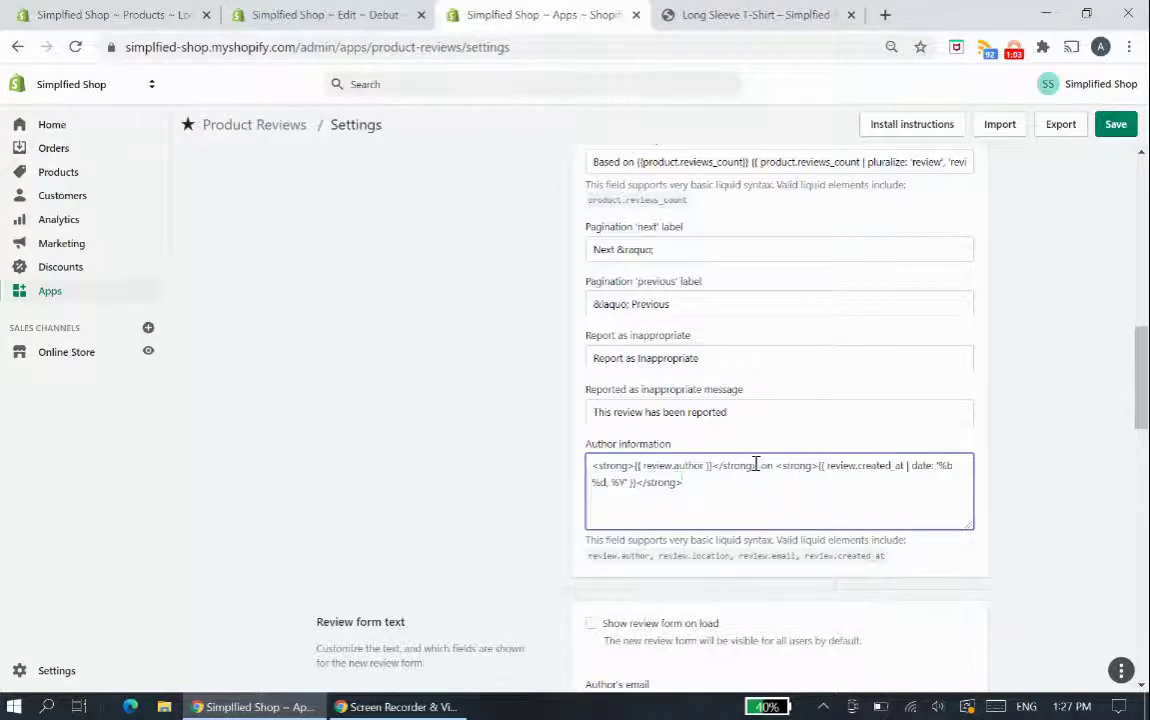
{"action": "left_click_drag", "start_coordinate": [757, 466], "coordinate": [812, 522]}
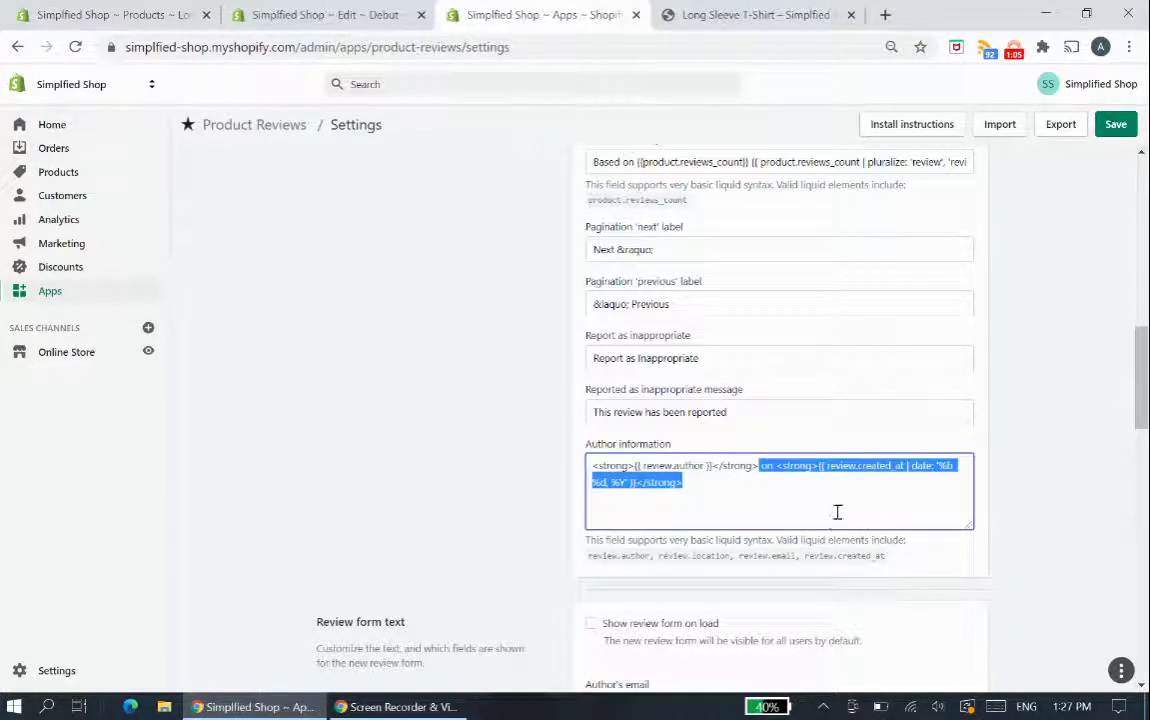
{"action": "key", "text": "BackSpace"}
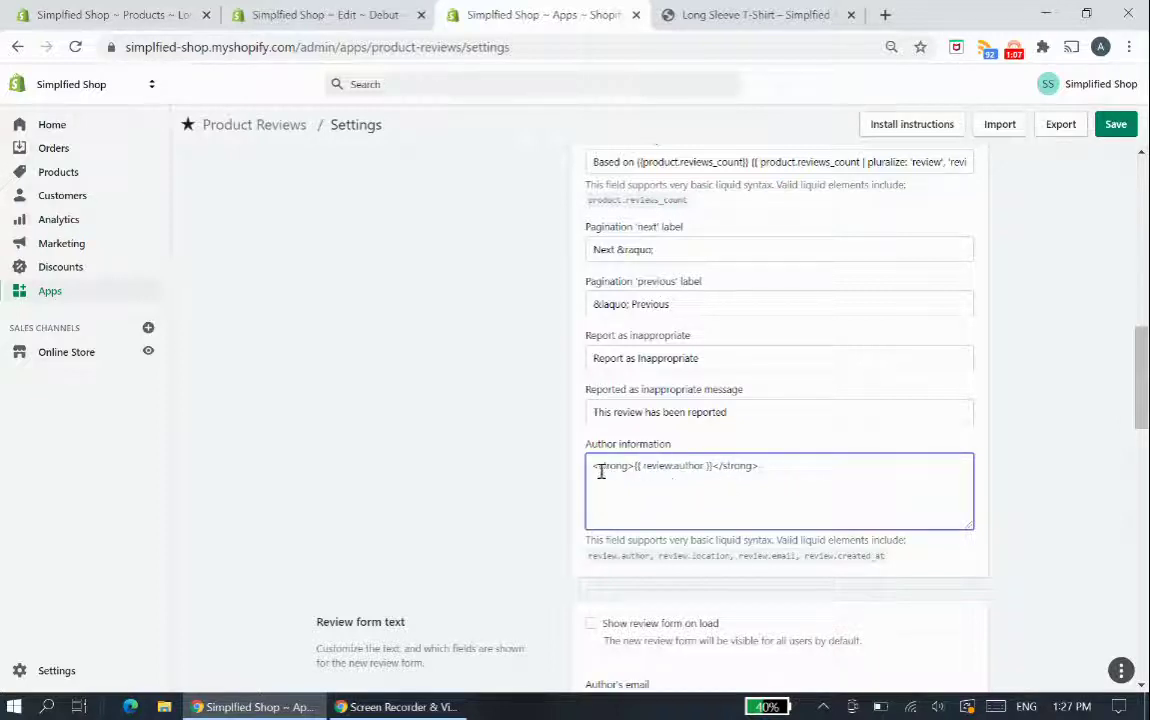
{"action": "left_click", "coordinate": [744, 14]}
{"action": "scroll", "coordinate": [264, 490], "scroll_direction": "down", "scroll_amount": 2}
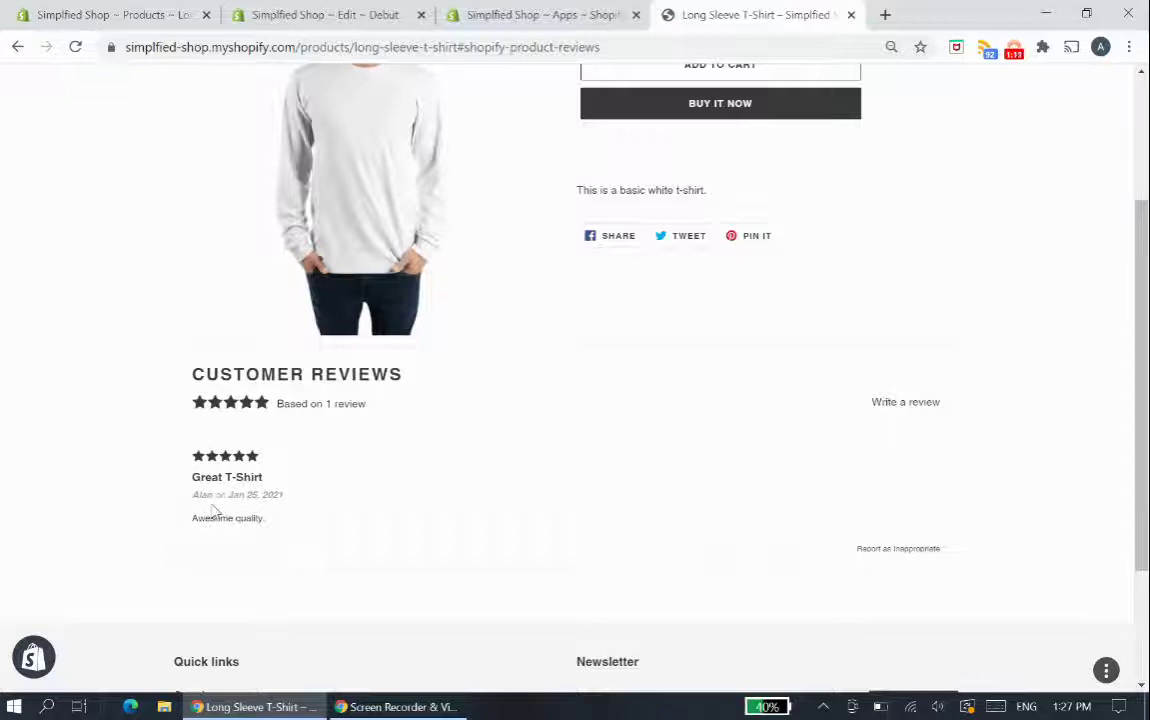
{"action": "left_click", "coordinate": [540, 14]}
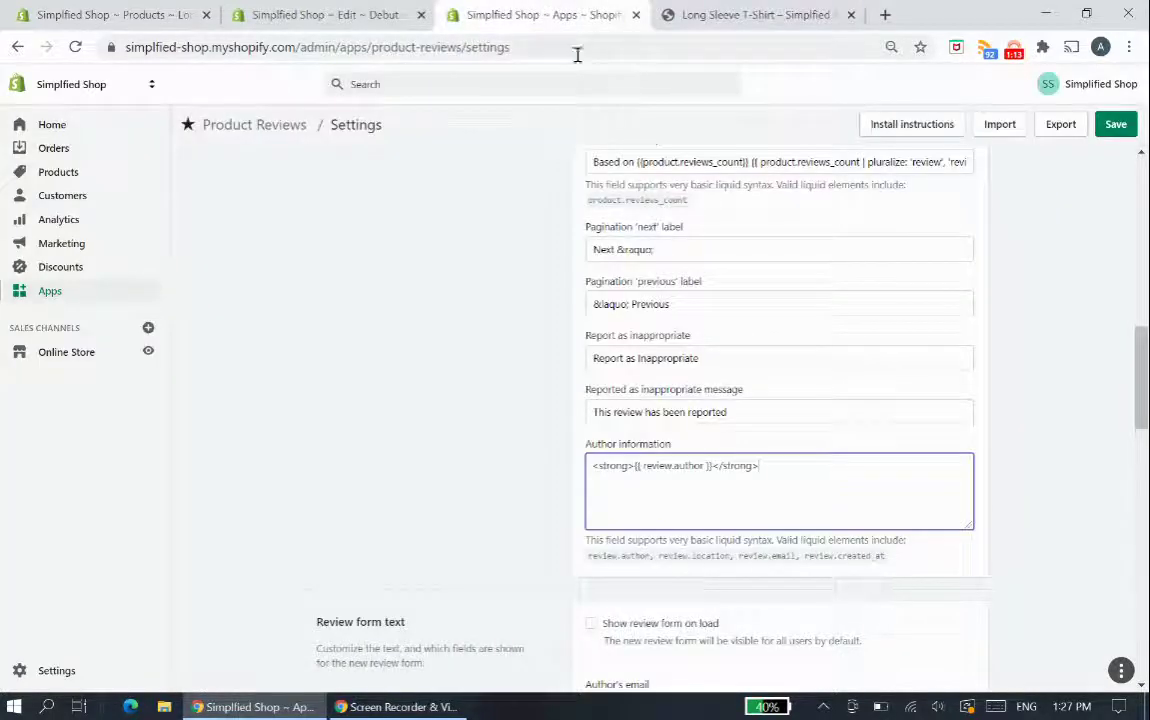
Restore the date and append | replace: 'Jan', 'January' to its date filter.
{"action": "key", "text": "ctrl+v"}
{"action": "left_click", "coordinate": [825, 478]}
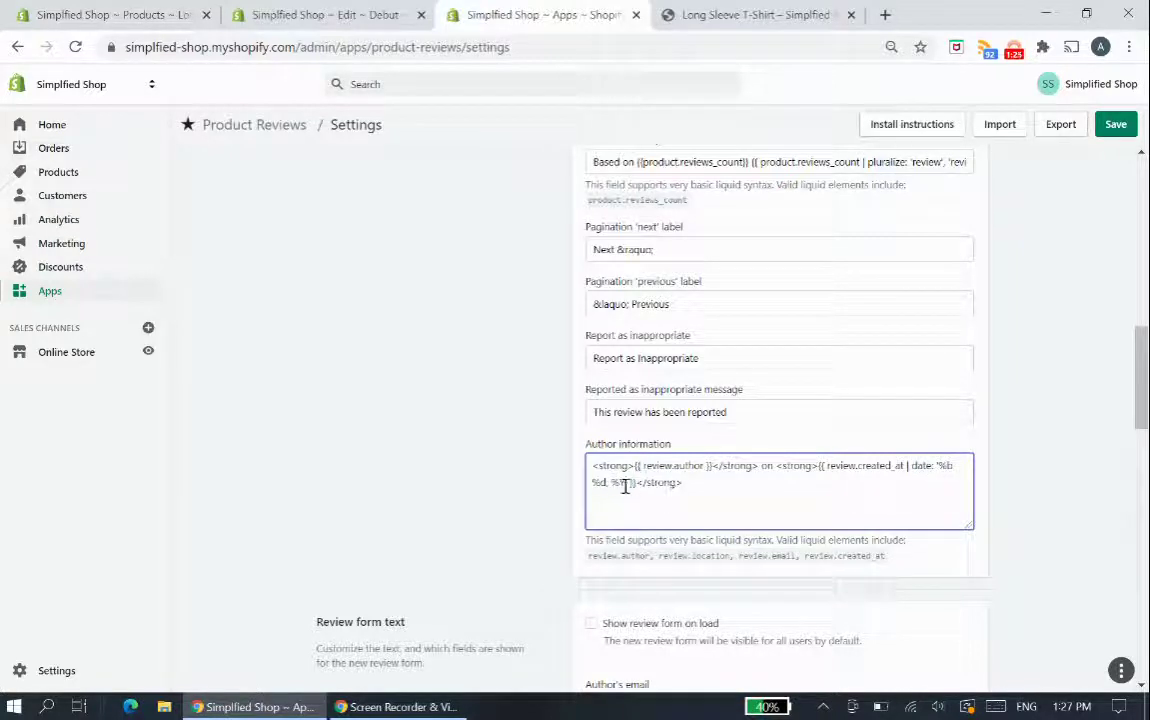
{"action": "type", "text": "'"}
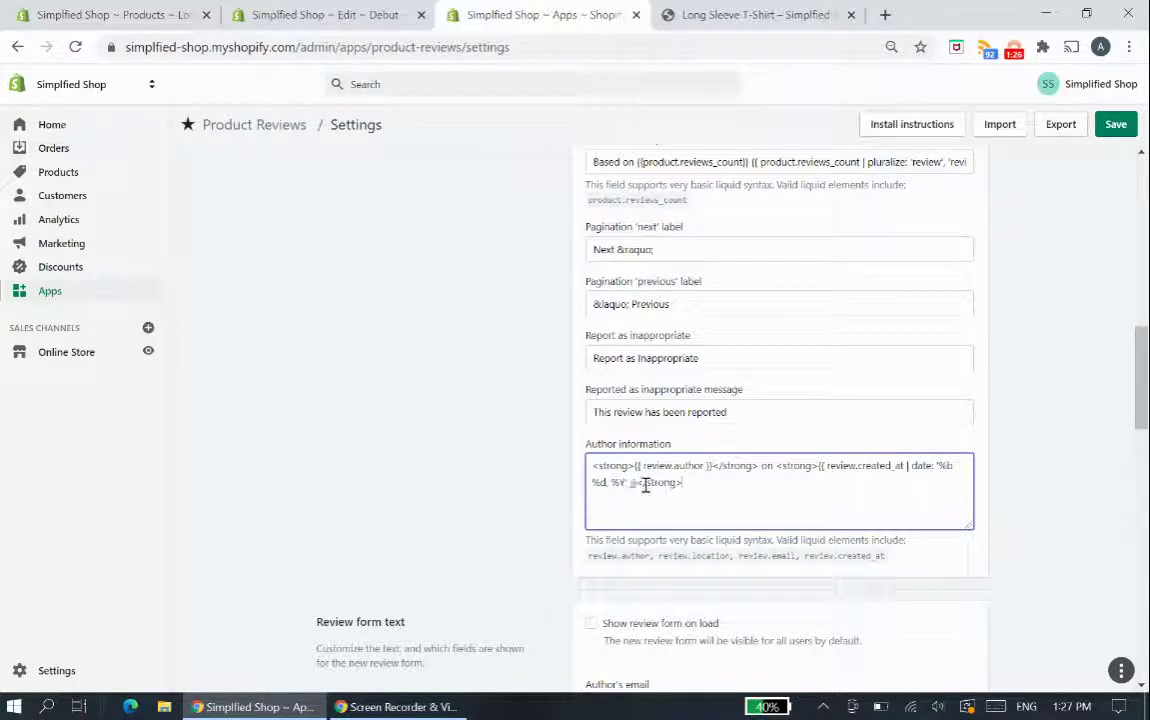
{"action": "left_click", "coordinate": [740, 14]}
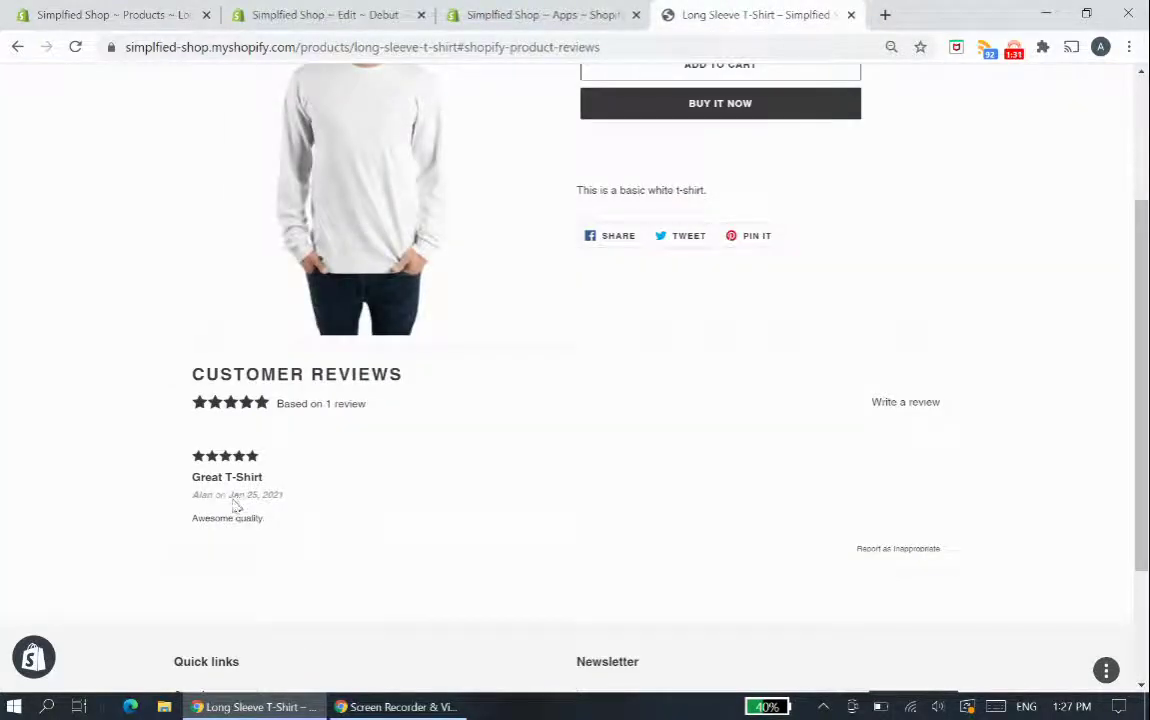
{"action": "left_click", "coordinate": [502, 12]}
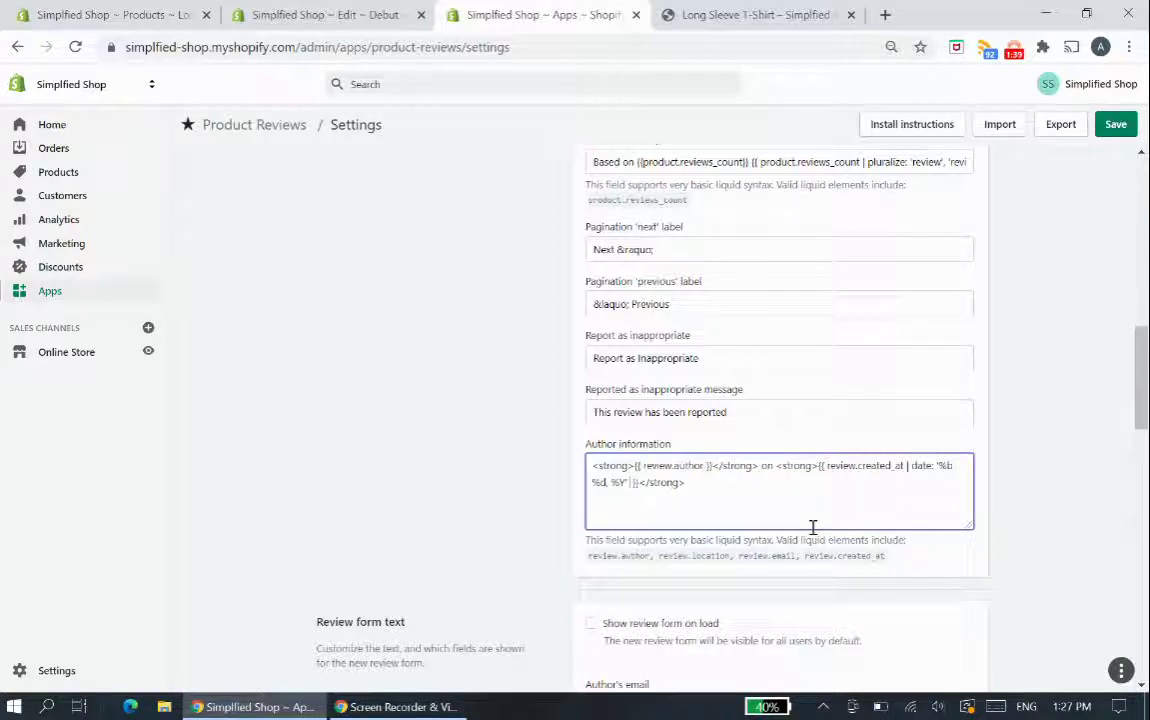
{"action": "type", "text": "| replace"}
{"action": "type", "text": ": 'Jan'"}
{"action": "type", "text": ", 'Jun'"}
{"action": "type", "text": "uary'"}
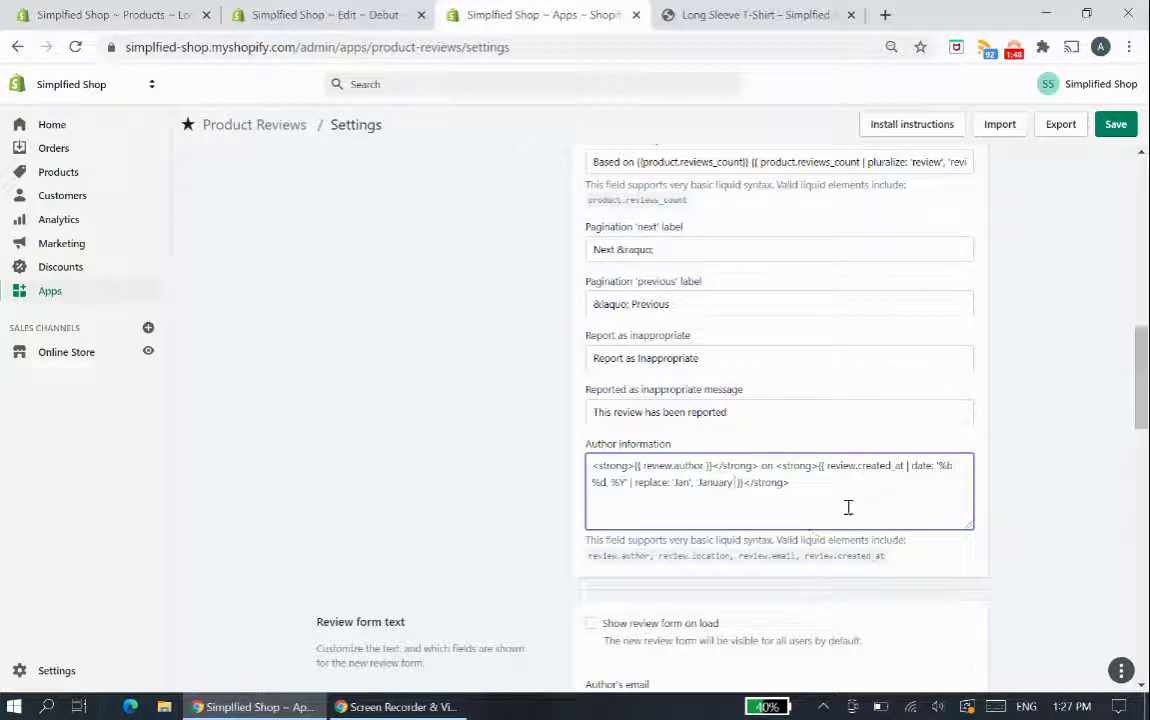
Save the Product Reviews settings and reload the storefront to check the new date styling.
{"action": "left_click", "coordinate": [1115, 124]}
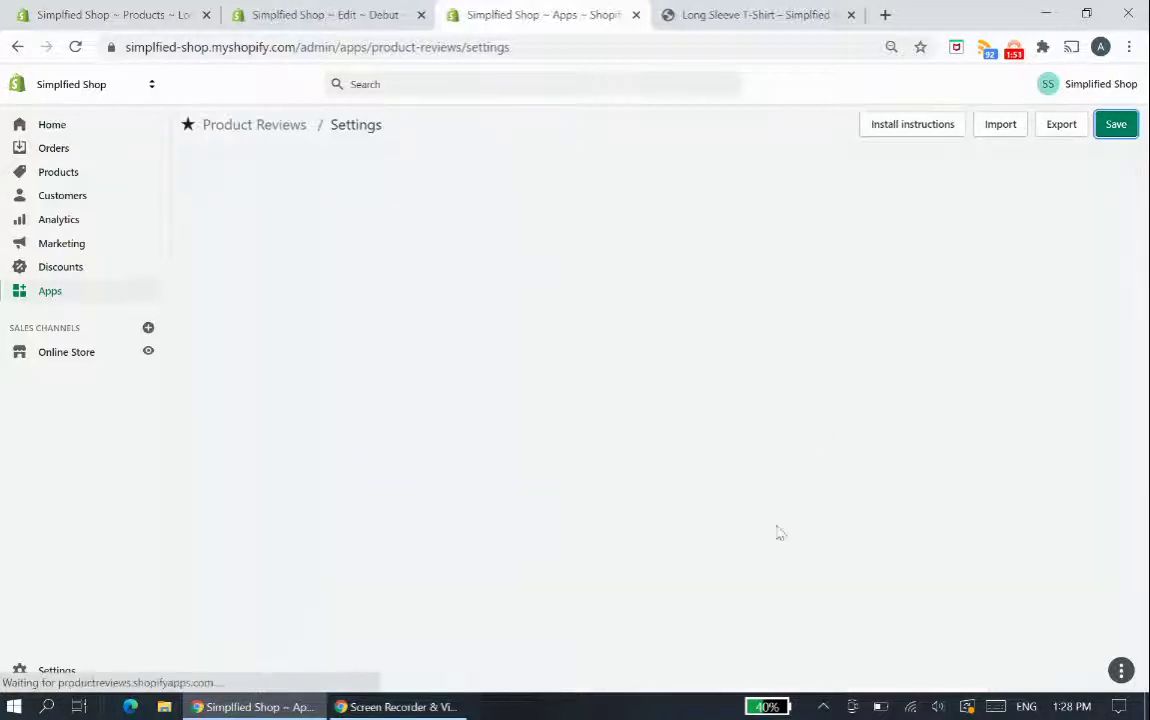
{"action": "scroll", "coordinate": [800, 500], "scroll_direction": "down", "scroll_amount": 10}
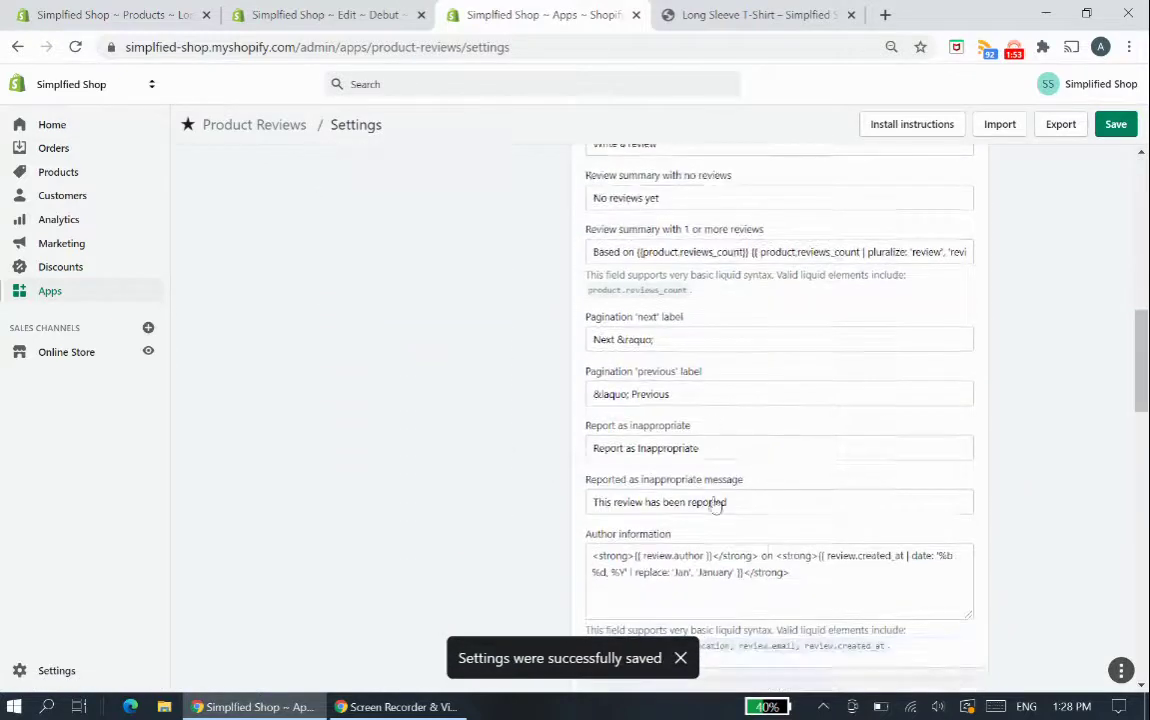
{"action": "scroll", "coordinate": [746, 524], "scroll_direction": "down", "scroll_amount": 1}
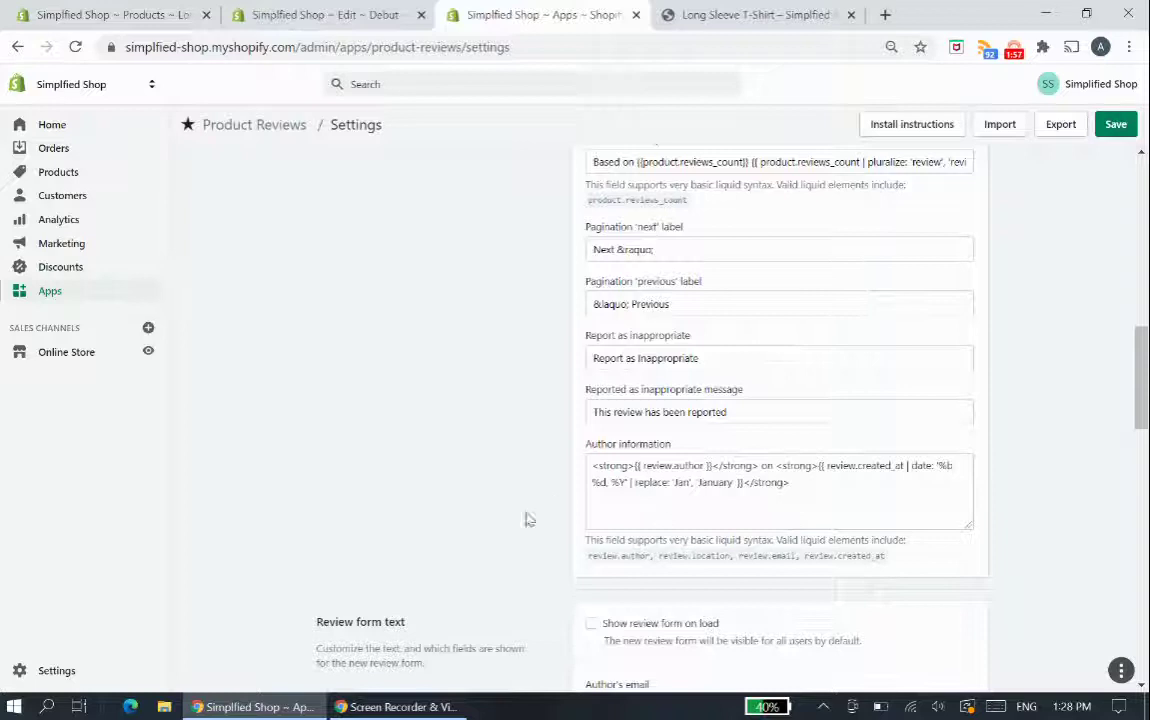
{"action": "left_click", "coordinate": [690, 15]}
{"action": "left_click", "coordinate": [75, 47]}
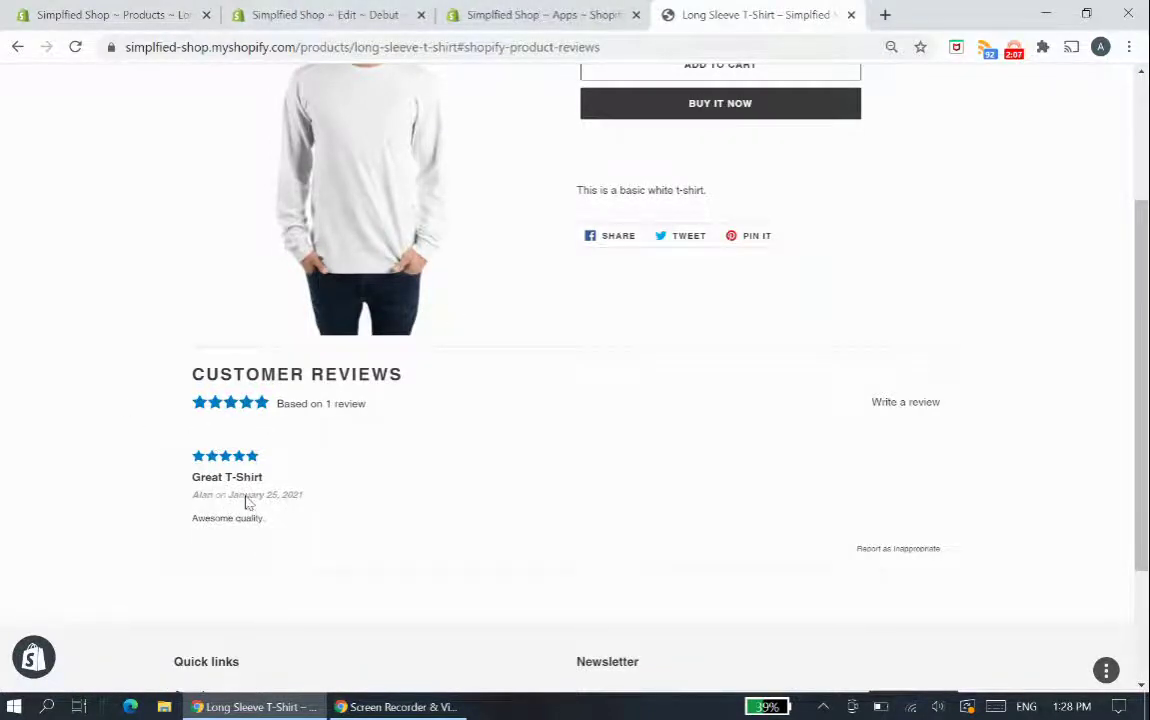
{"action": "left_click", "coordinate": [540, 14]}
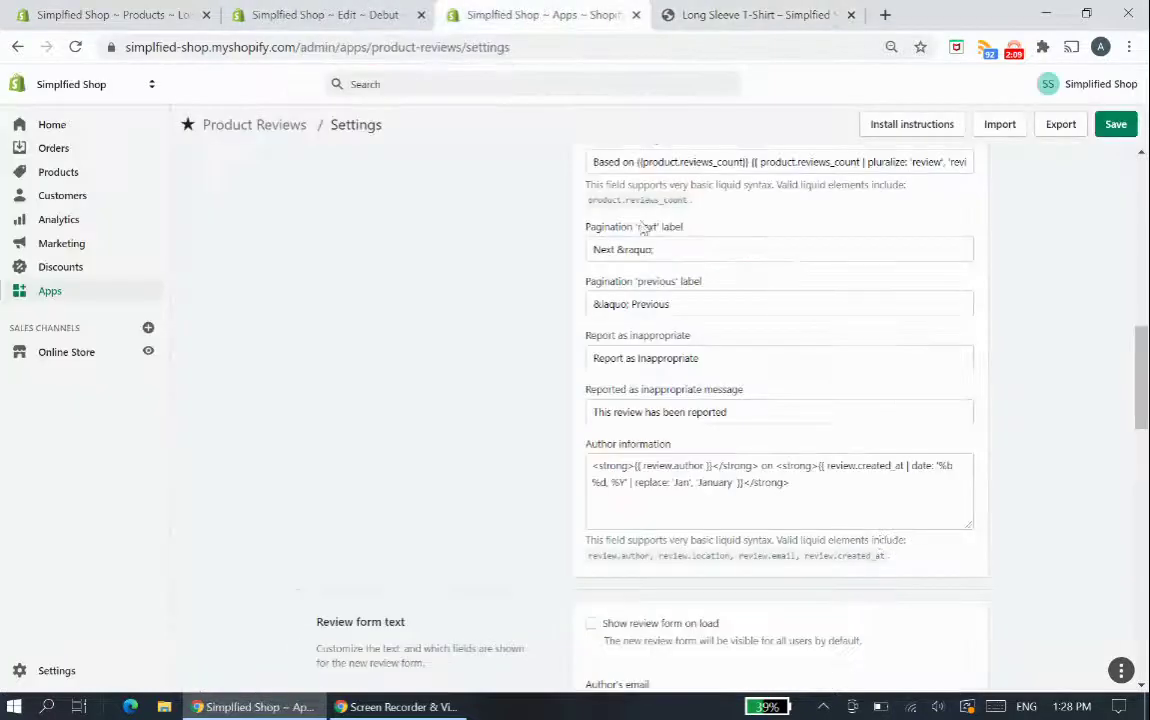
Duplicate the Jan filter as replace: 'Feb', 'February' in Author information and save.
{"action": "mouse_move", "coordinate": [740, 482]}
{"action": "left_mouse_down"}
{"action": "mouse_move", "coordinate": [636, 484]}
{"action": "mouse_move", "coordinate": [727, 484]}
{"action": "left_mouse_up"}
{"action": "key", "text": "ctrl+c"}
{"action": "left_click", "coordinate": [737, 482]}
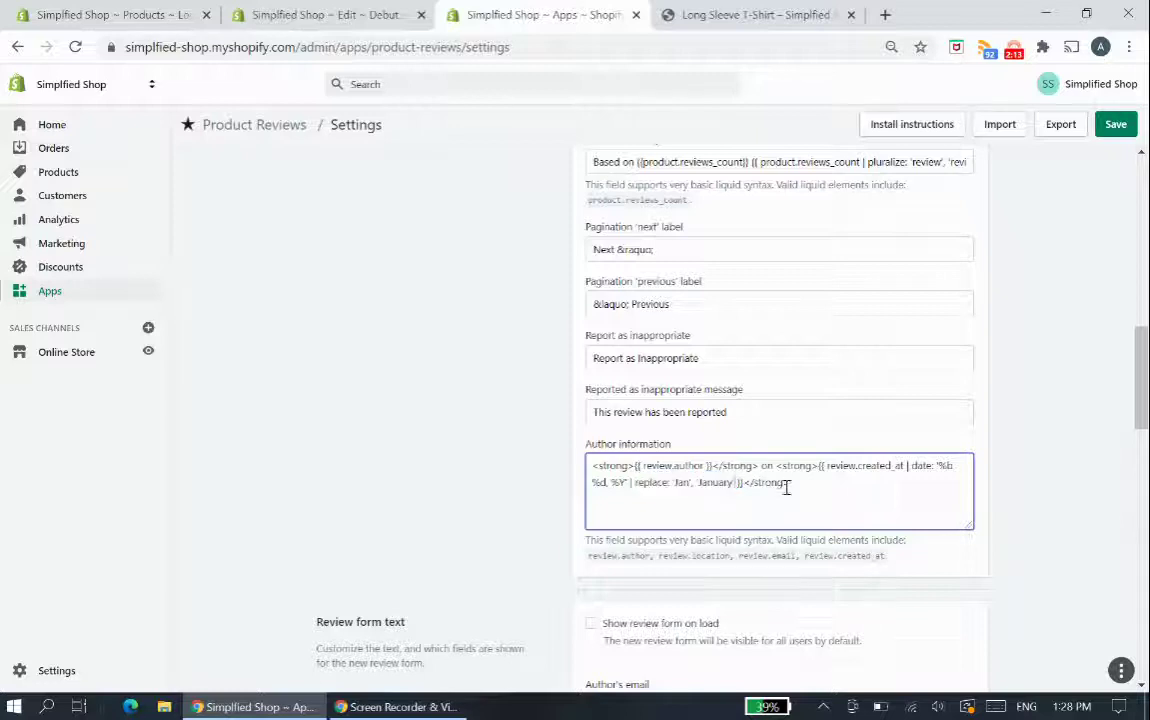
{"action": "key", "text": "ctrl+v"}
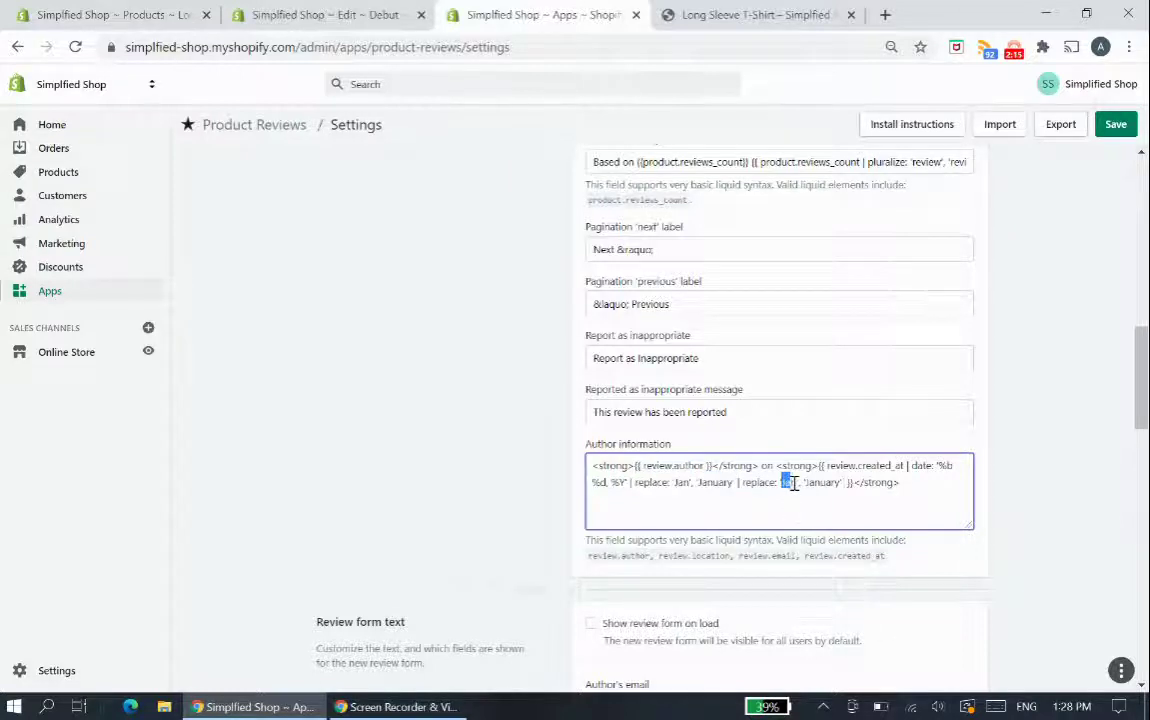
{"action": "type", "text": "Feb"}
{"action": "left_click_drag", "start_coordinate": [806, 482], "coordinate": [814, 484]}
{"action": "type", "text": "Febru"}
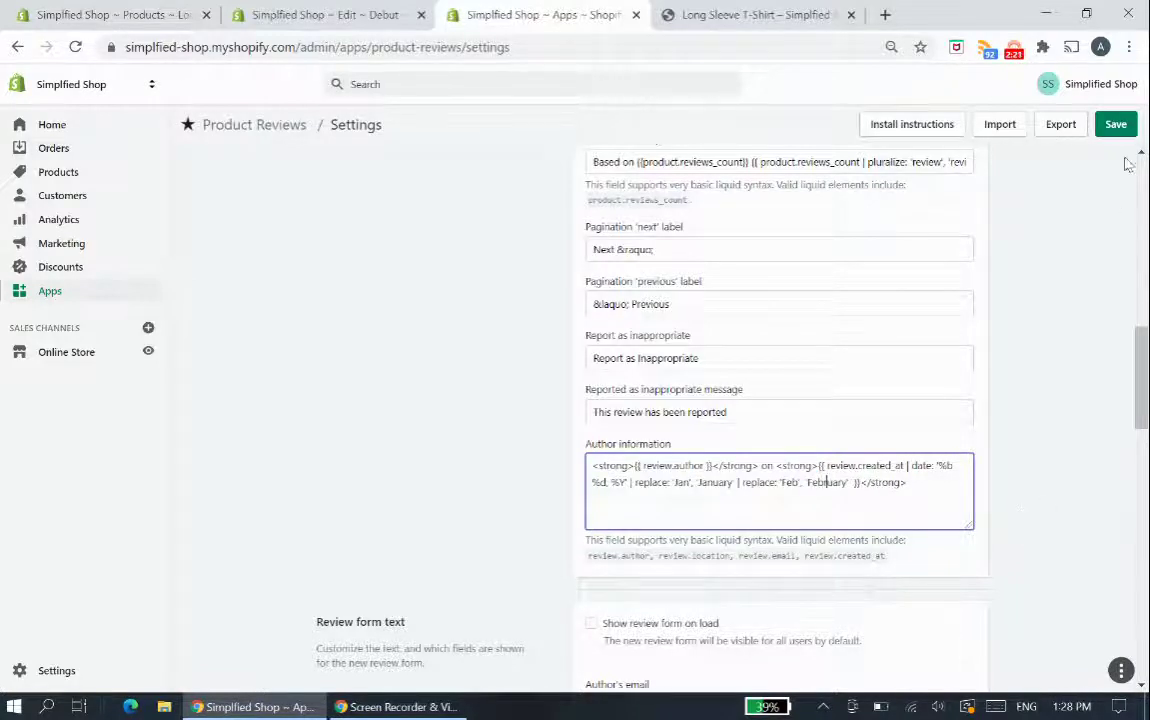
{"action": "left_click", "coordinate": [1115, 124]}
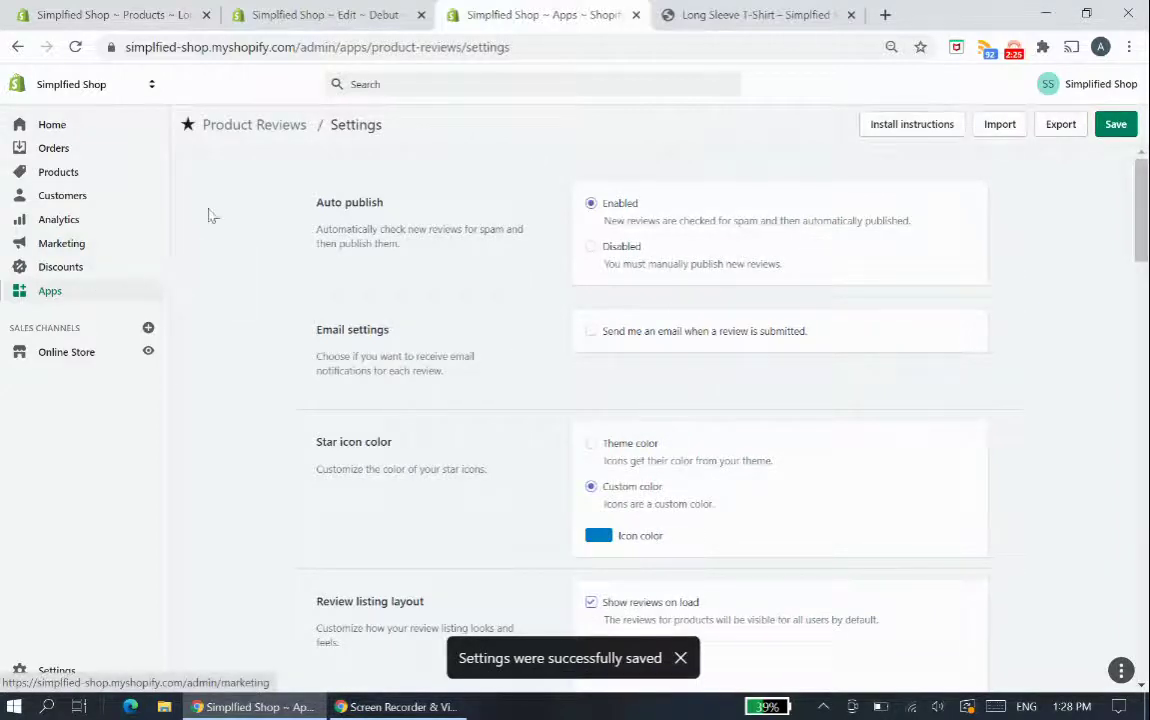
Review the Long Sleeve T-Shirt storefront page's blue star rating and Customer Reviews section.
{"action": "left_click", "coordinate": [713, 12]}
{"action": "scroll", "coordinate": [683, 380], "scroll_direction": "up", "scroll_amount": 3}
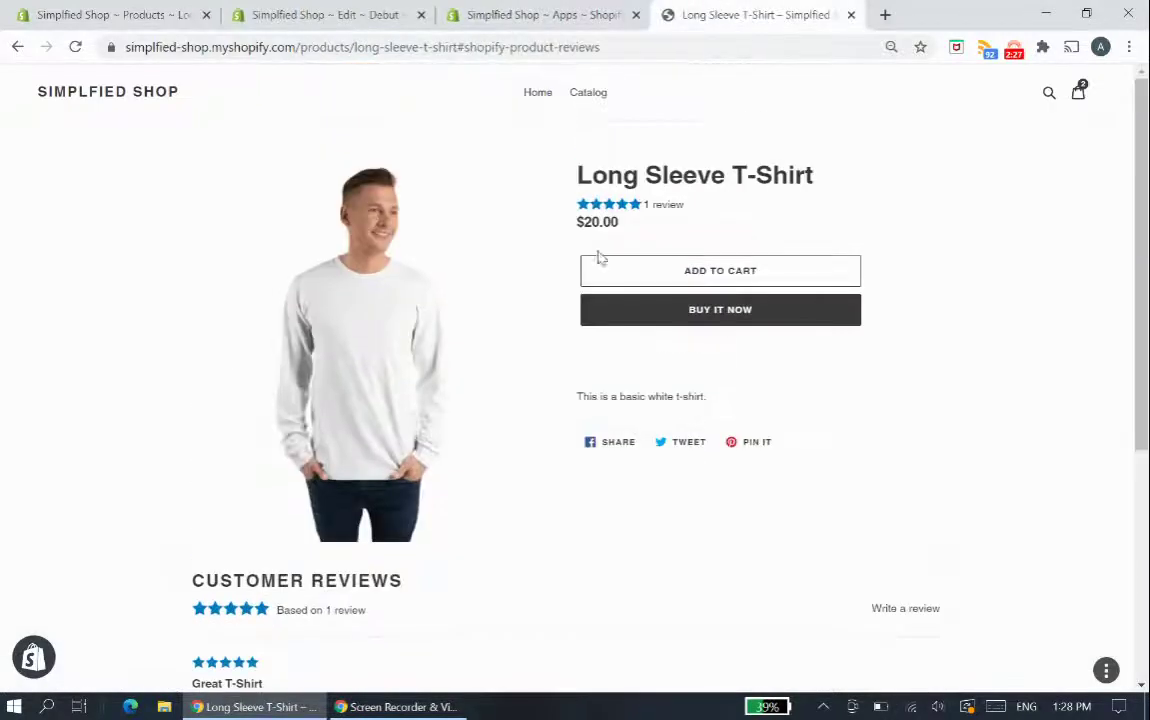
{"action": "scroll", "coordinate": [275, 527], "scroll_direction": "down", "scroll_amount": 2}
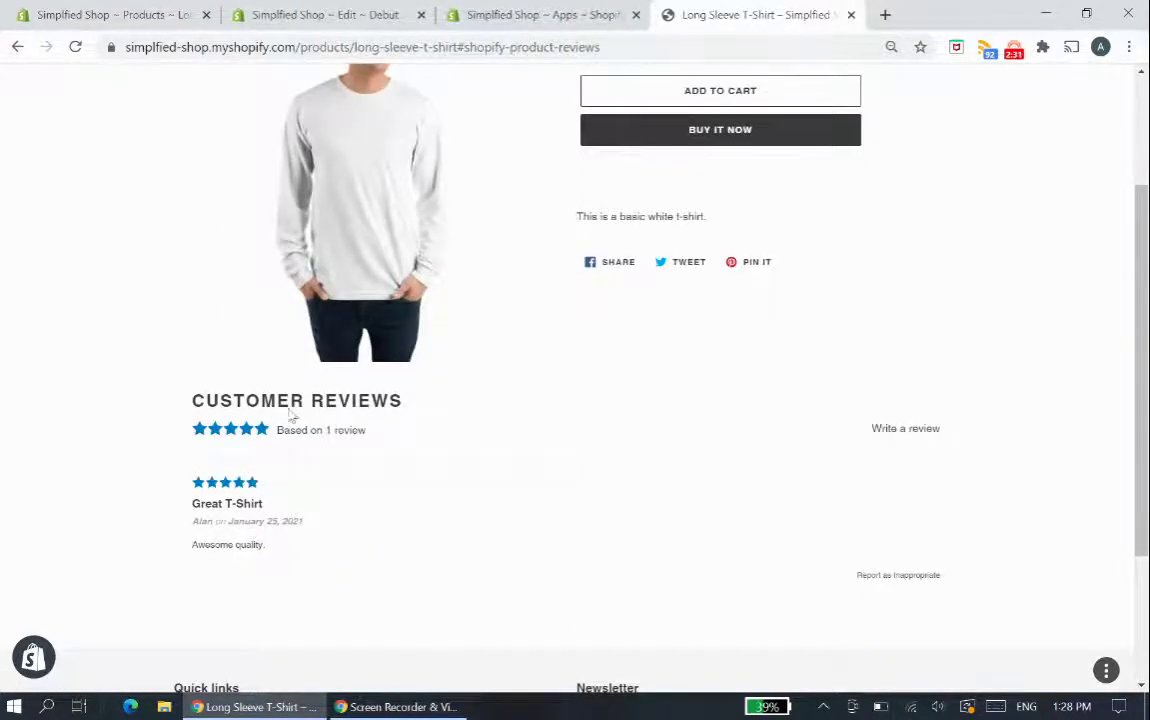
{"action": "left_click_drag", "start_coordinate": [210, 402], "coordinate": [335, 402]}
{"action": "left_click", "coordinate": [335, 402]}
{"action": "scroll", "coordinate": [424, 429], "scroll_direction": "up", "scroll_amount": 2}
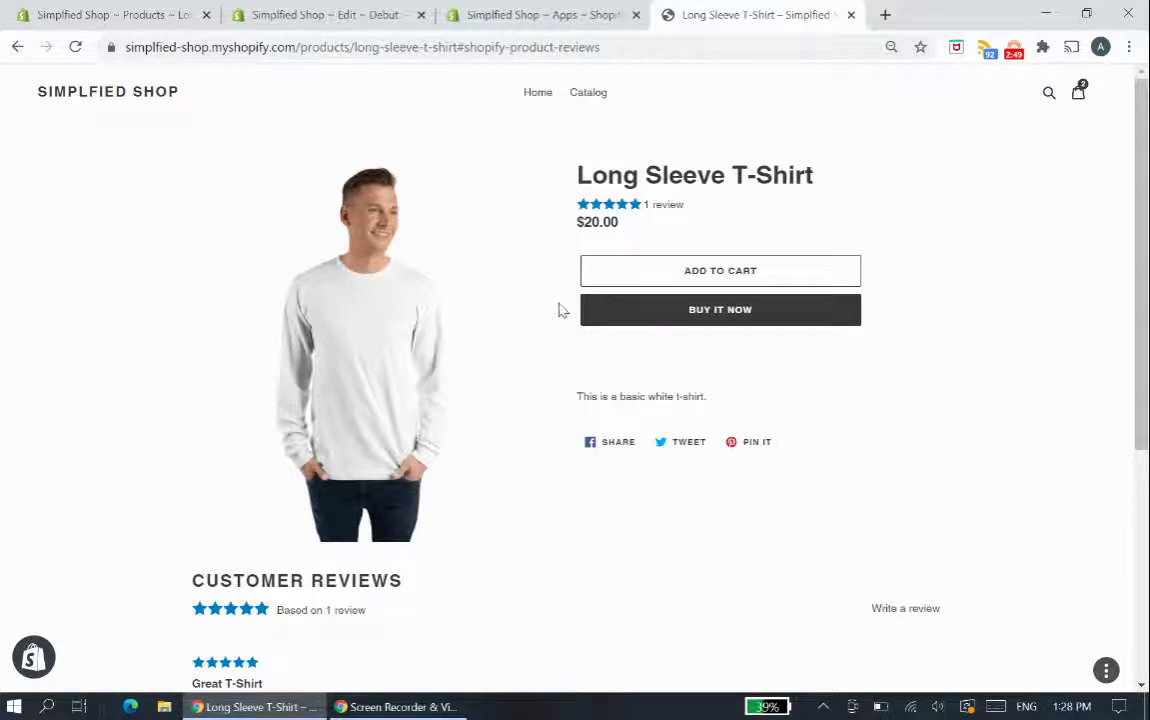
Inspect a rating star in Chrome DevTools to find its spr-icon class, then return to the admin.
{"action": "right_click", "coordinate": [845, 442]}
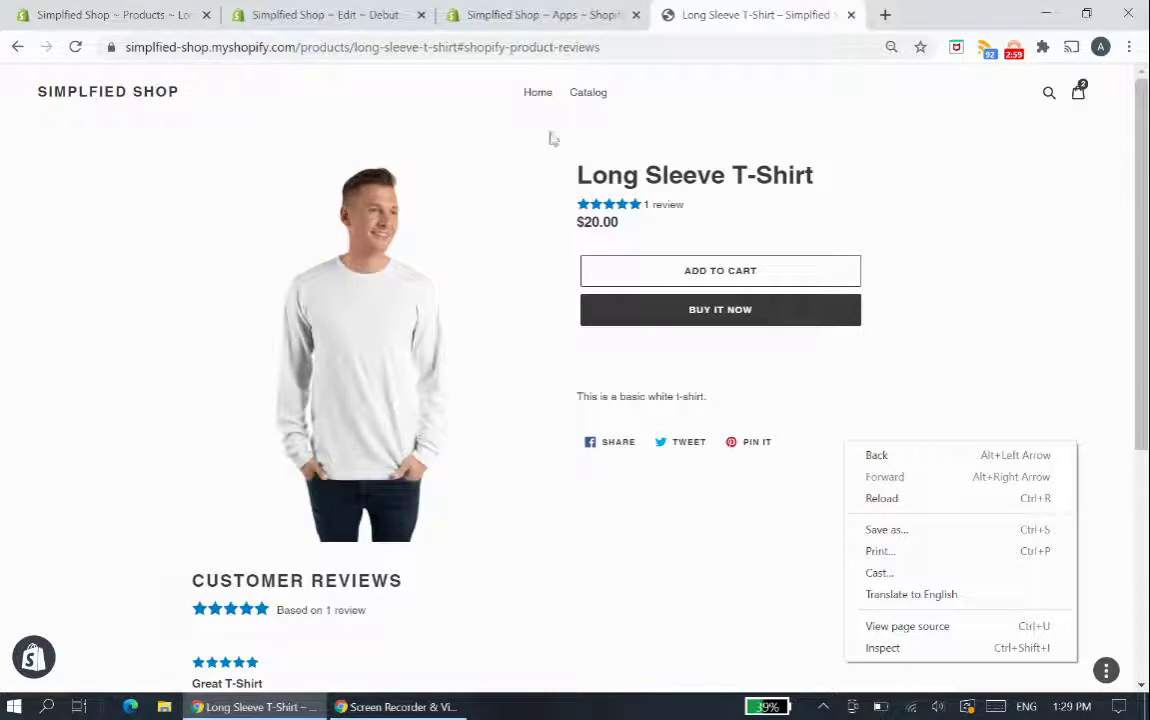
{"action": "left_click", "coordinate": [922, 648]}
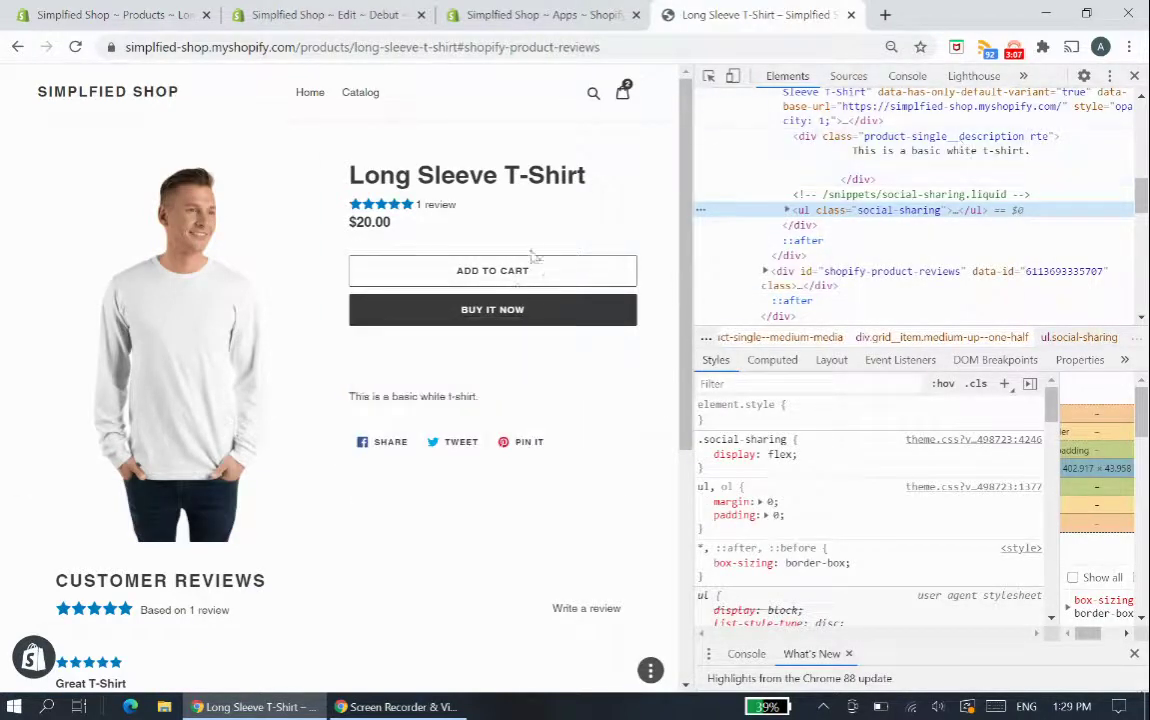
{"action": "left_click", "coordinate": [708, 79]}
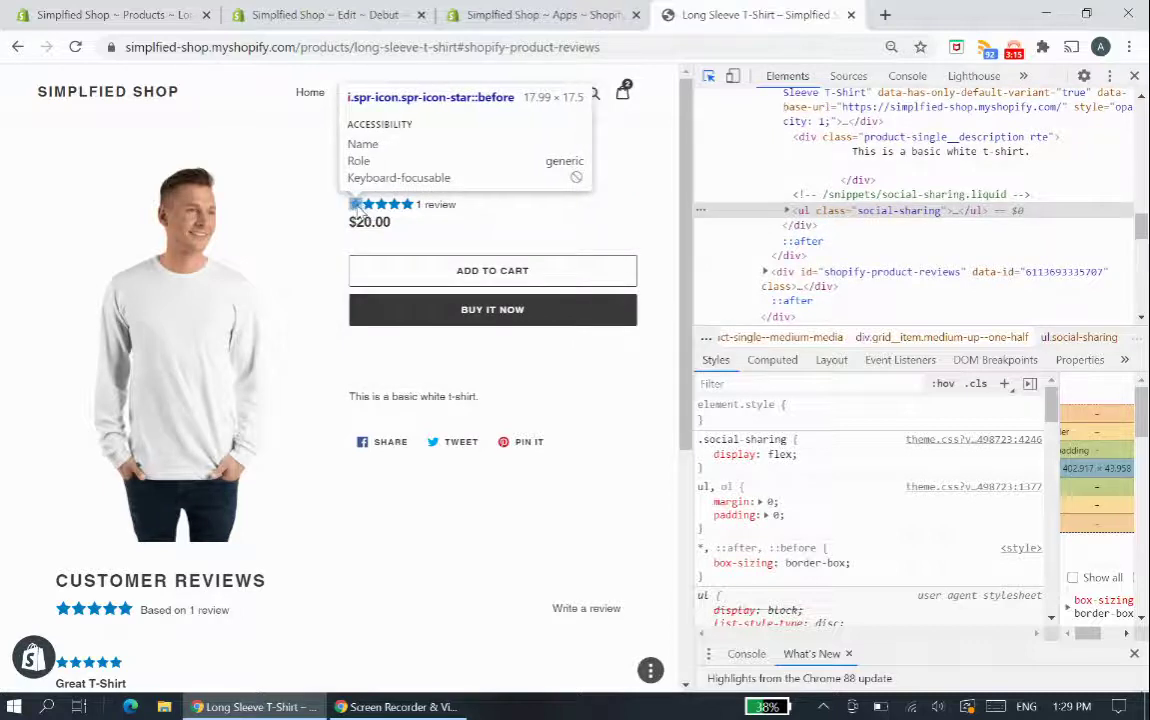
{"action": "left_click", "coordinate": [357, 206]}
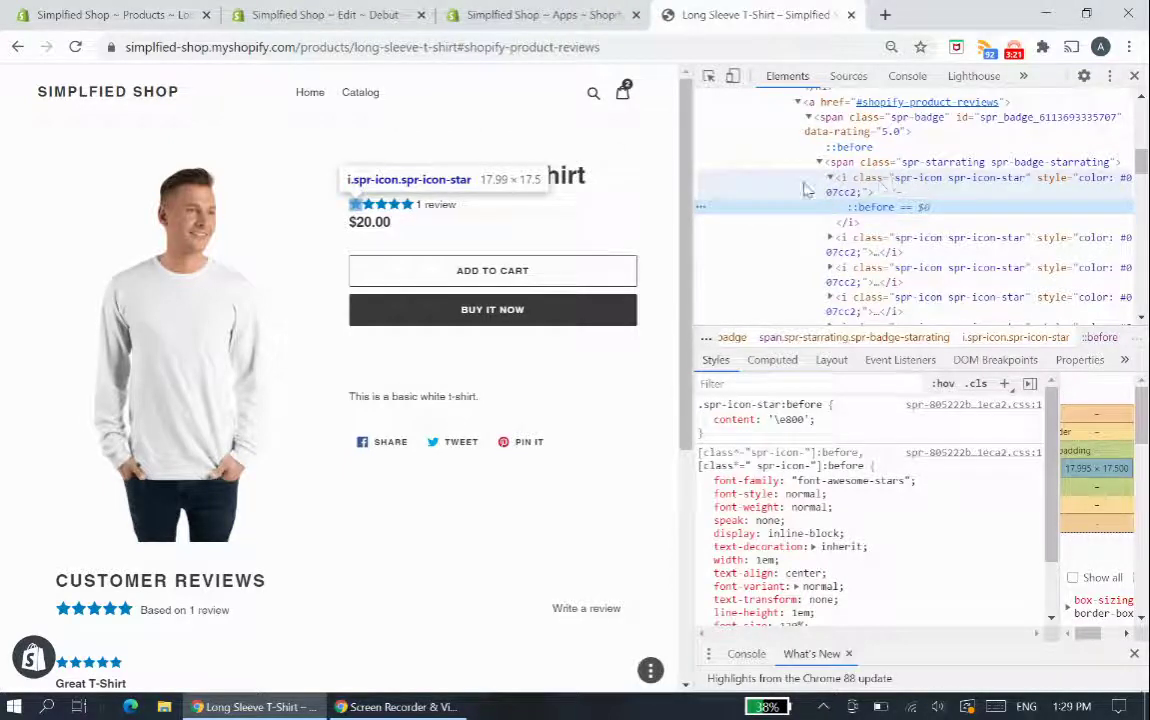
{"action": "left_click", "coordinate": [901, 187]}
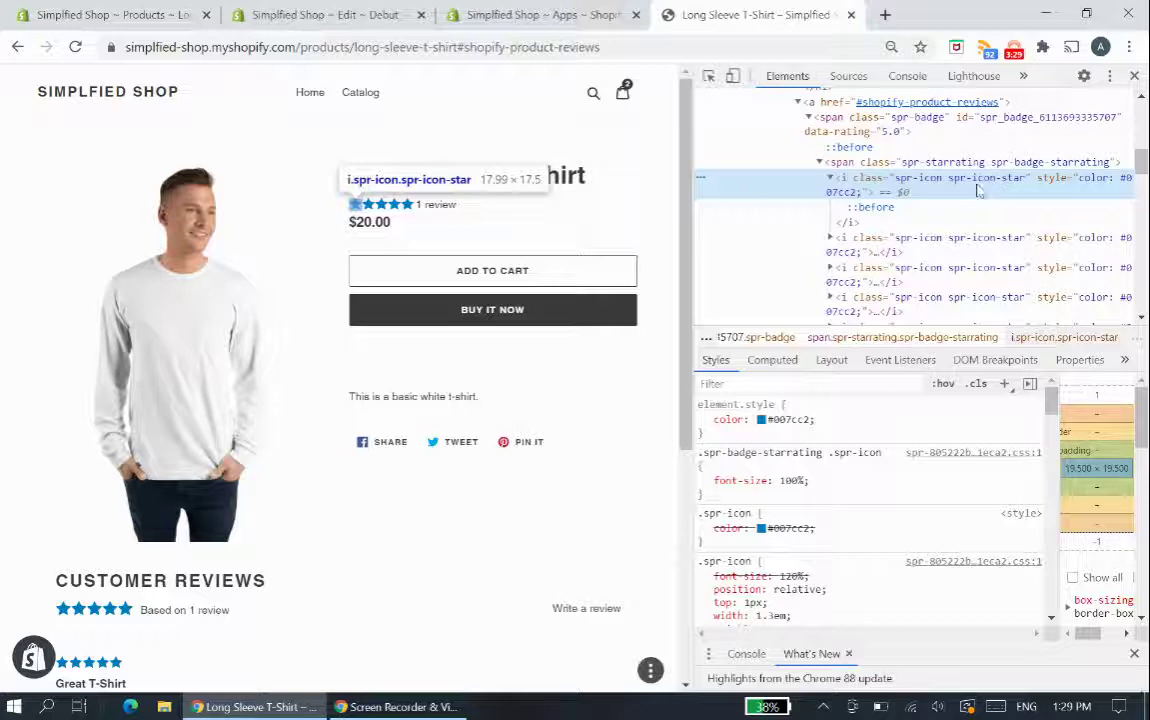
{"action": "double_click", "coordinate": [908, 180]}
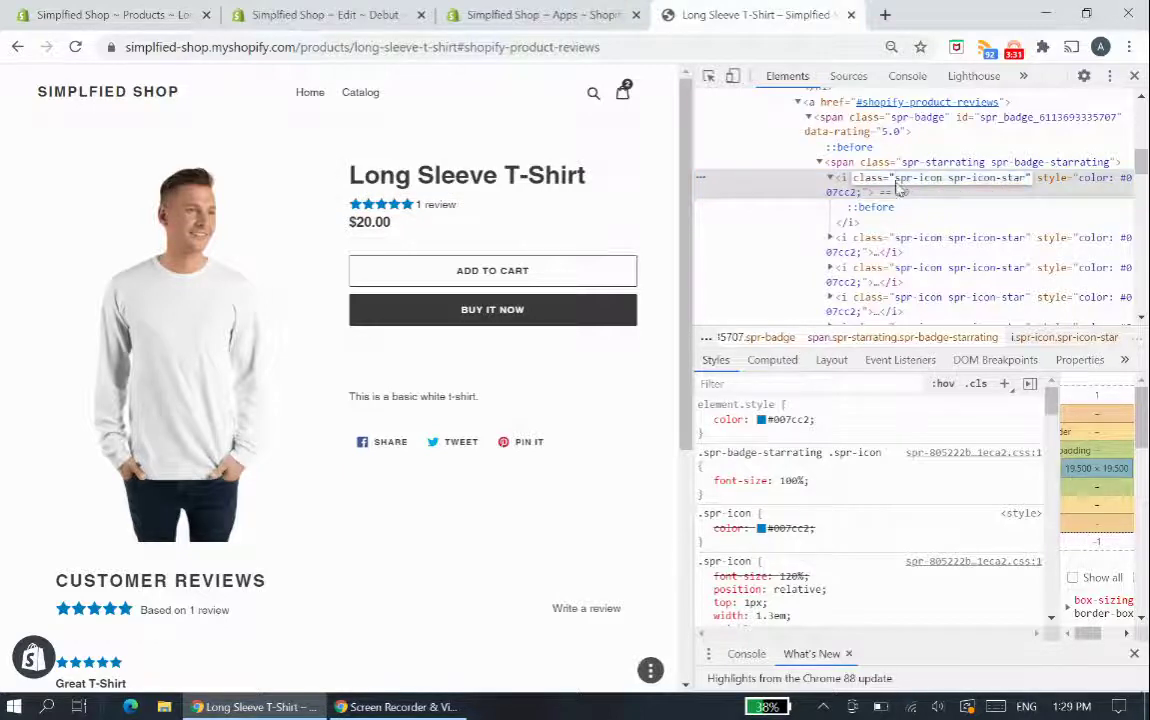
{"action": "left_click_drag", "start_coordinate": [896, 178], "coordinate": [940, 184]}
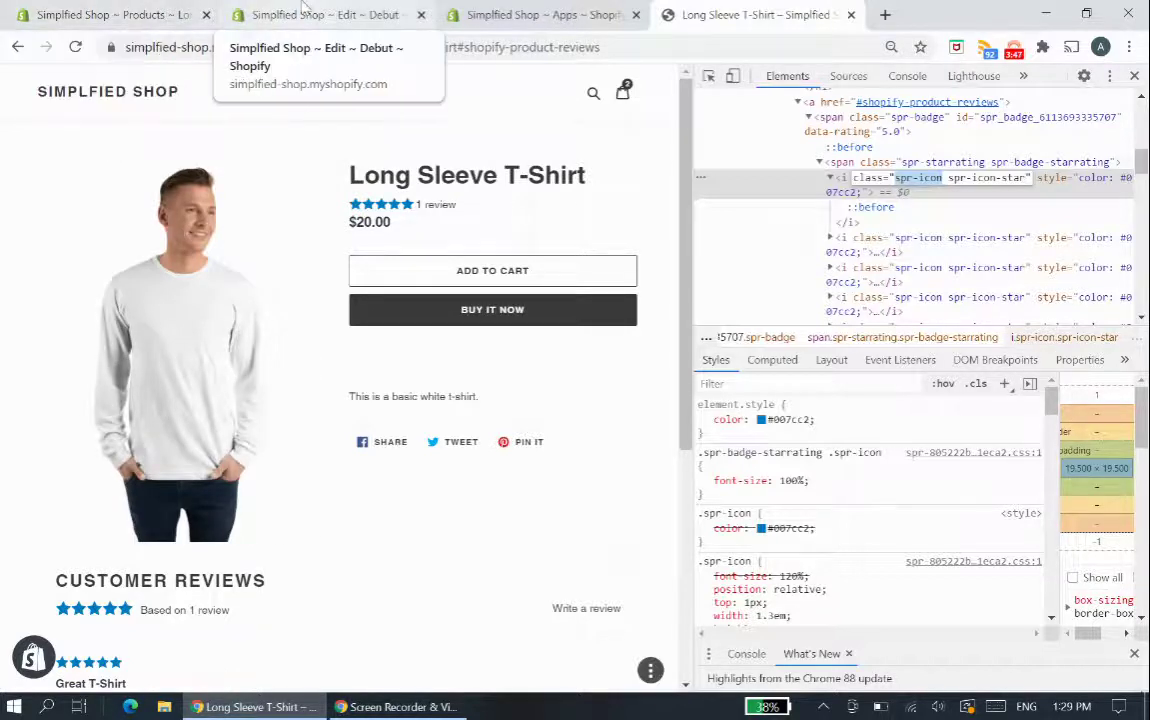
{"action": "left_click", "coordinate": [195, 13]}
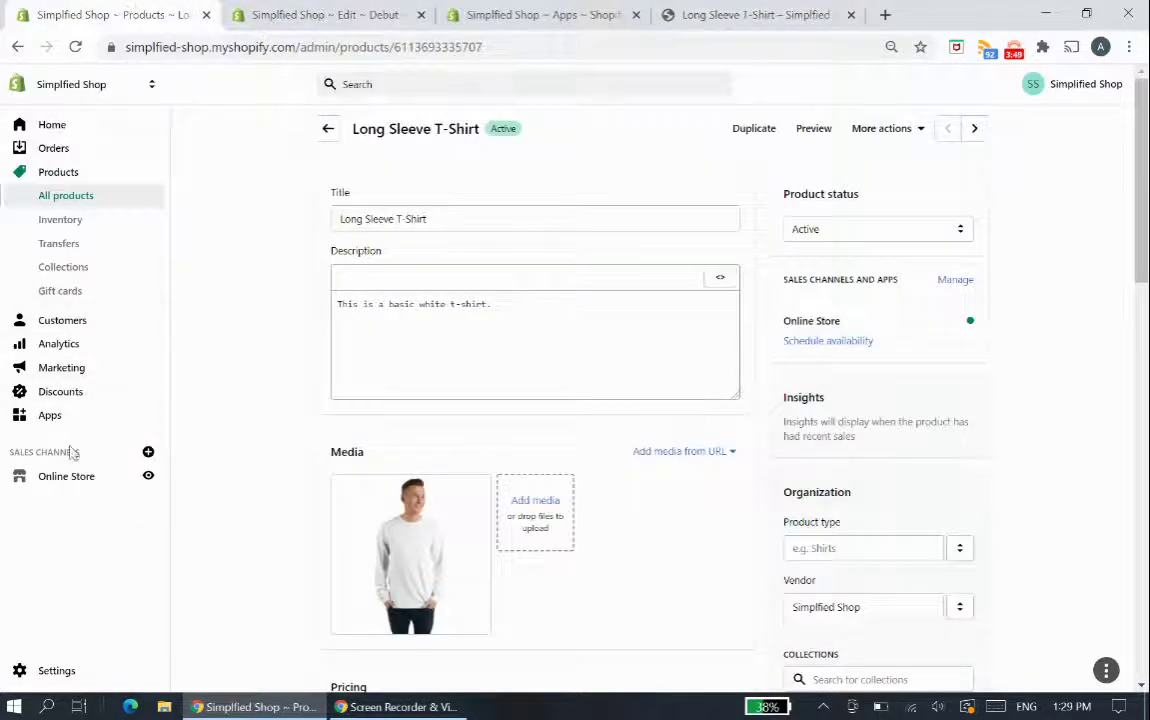
From Online Store > Themes, choose Actions > Edit code for the Debut theme.
{"action": "left_click", "coordinate": [65, 478]}
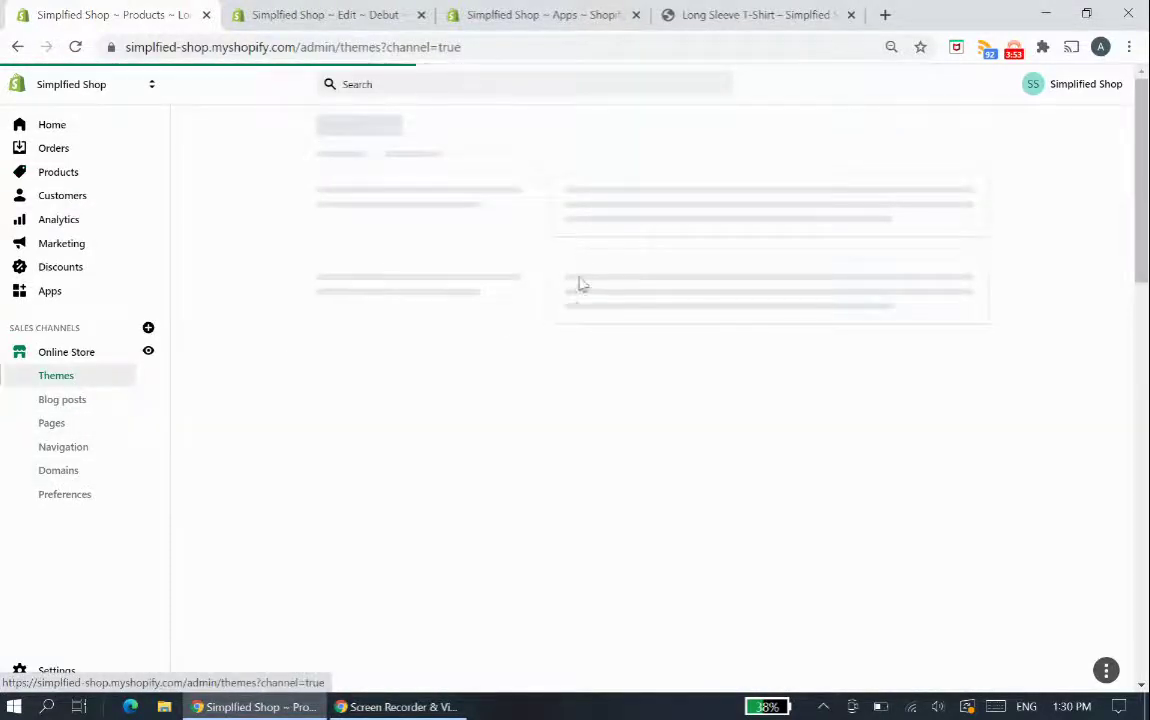
{"action": "scroll", "coordinate": [730, 325], "scroll_direction": "down", "scroll_amount": 3}
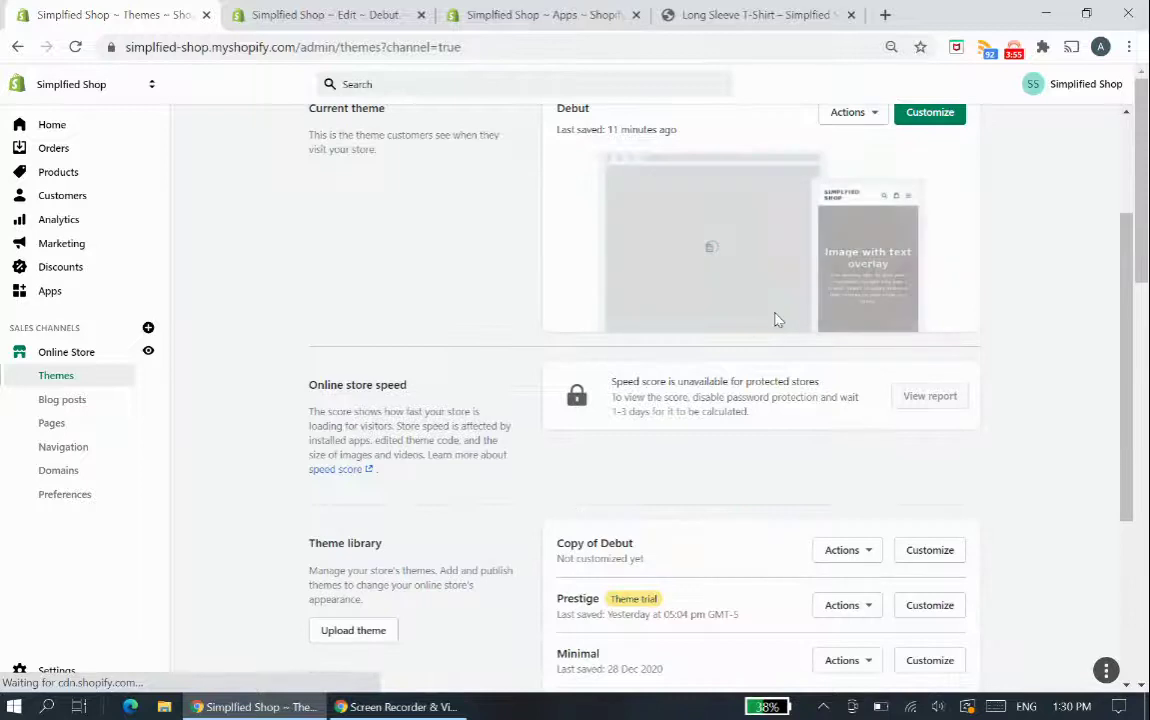
{"action": "scroll", "coordinate": [830, 280], "scroll_direction": "up", "scroll_amount": 2}
{"action": "left_click", "coordinate": [876, 205]}
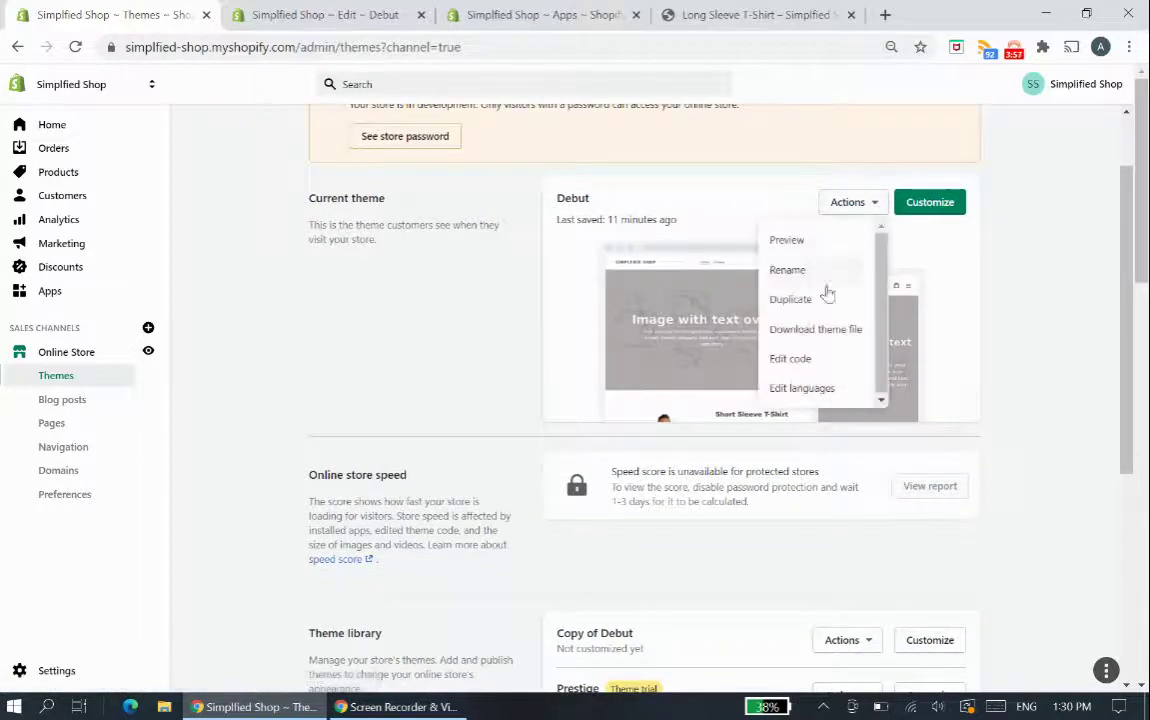
{"action": "left_click", "coordinate": [816, 361]}
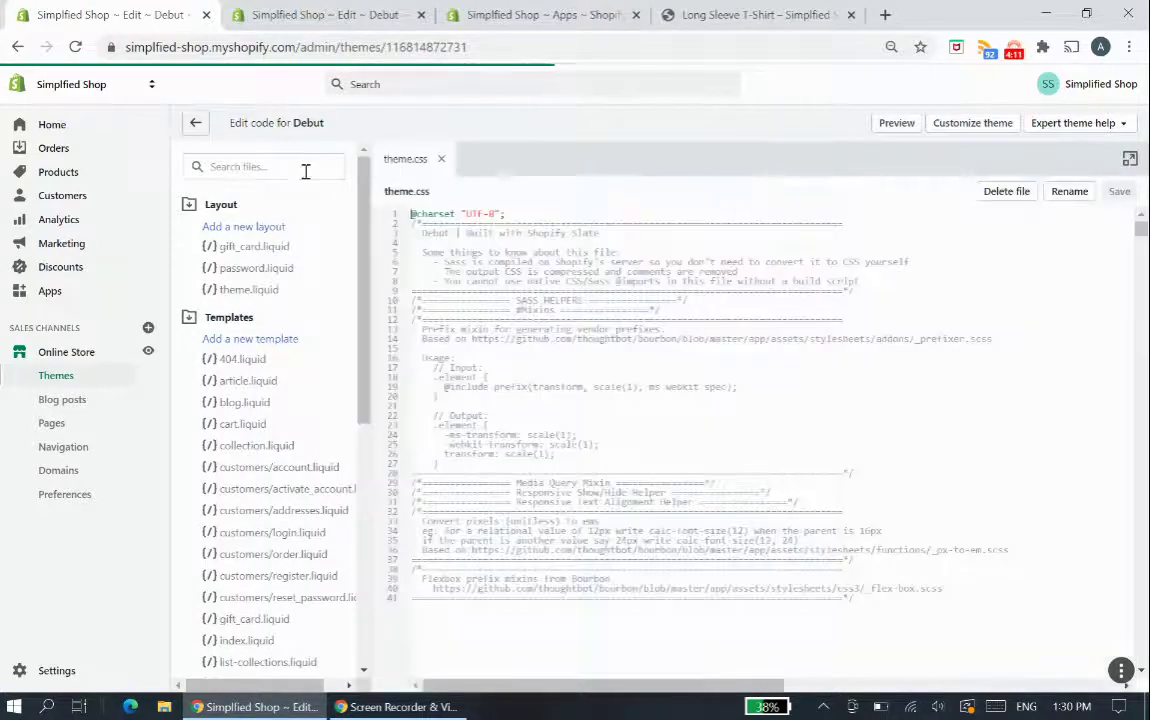
Search the theme files for 'css' and open Assets/theme.css.
{"action": "left_click", "coordinate": [306, 168]}
{"action": "left_click", "coordinate": [441, 158]}
{"action": "left_click", "coordinate": [299, 168]}
{"action": "type", "text": "css"}
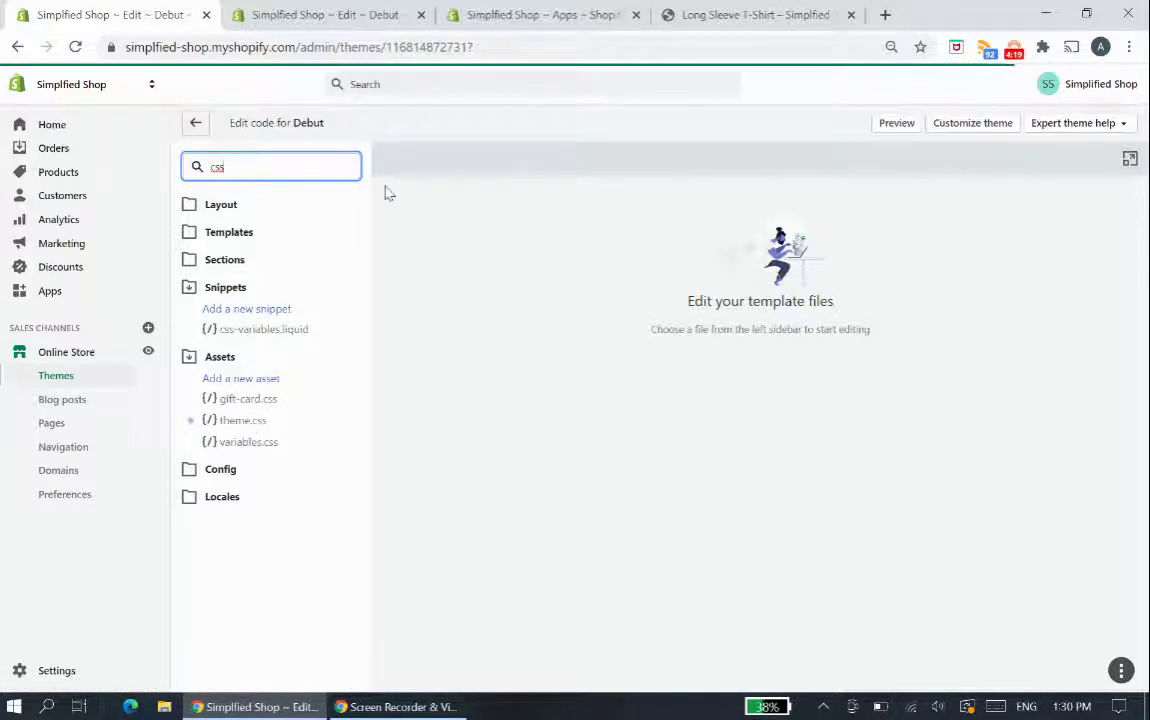
{"action": "key", "text": "BackSpace"}
{"action": "key", "text": "BackSpace"}
{"action": "key", "text": "BackSpace"}
{"action": "type", "text": "theme.scss.liquid"}
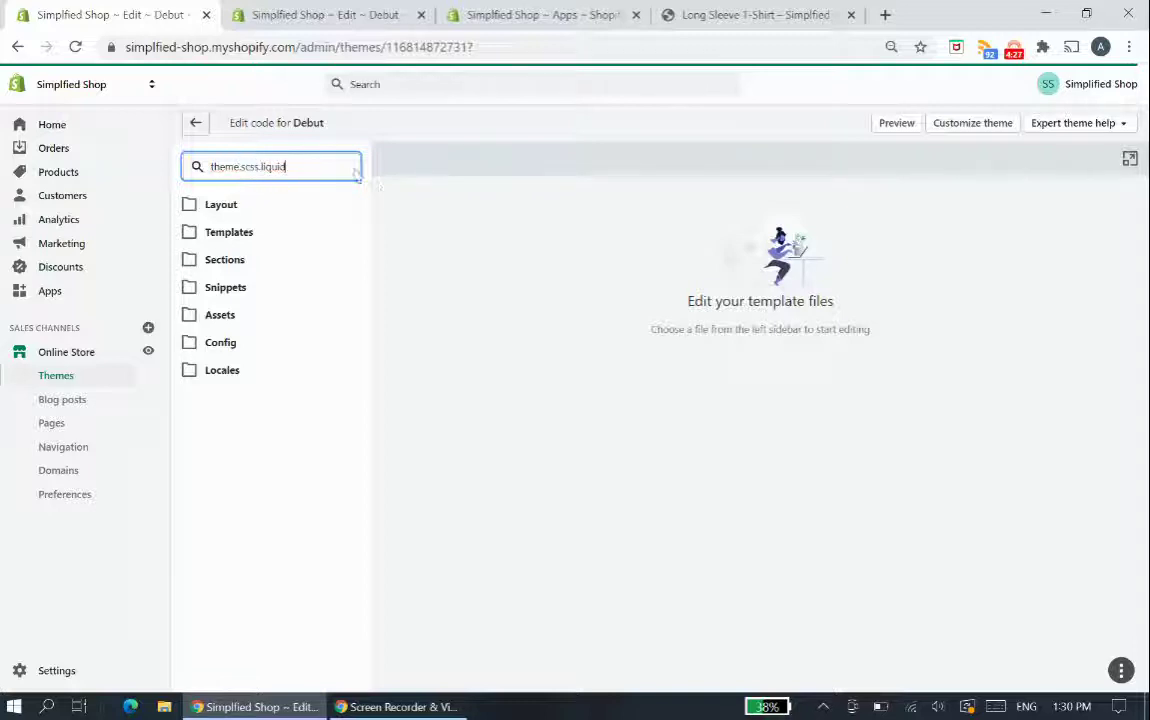
{"action": "left_click_drag", "start_coordinate": [241, 167], "coordinate": [352, 160]}
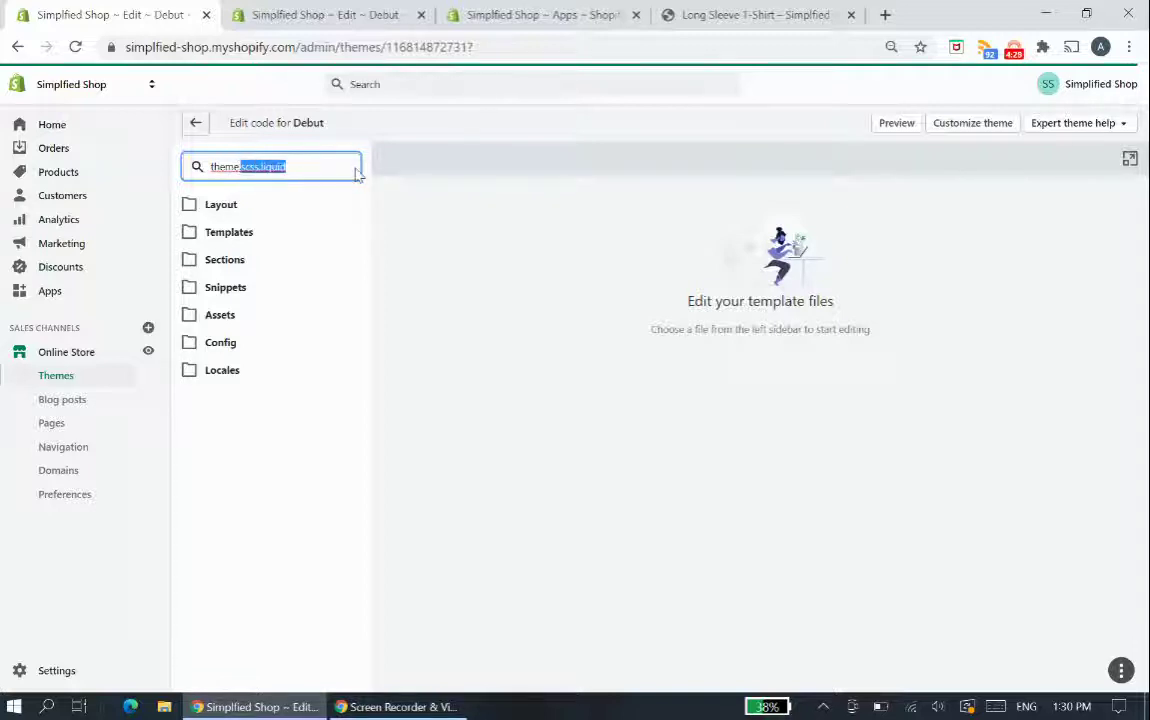
{"action": "type", "text": "c"}
{"action": "key", "text": "BackSpace"}
{"action": "key", "text": "BackSpace"}
{"action": "key", "text": "BackSpace"}
{"action": "key", "text": "BackSpace"}
{"action": "key", "text": "BackSpace"}
{"action": "key", "text": "BackSpace"}
{"action": "key", "text": "BackSpace"}
{"action": "type", "text": "css"}
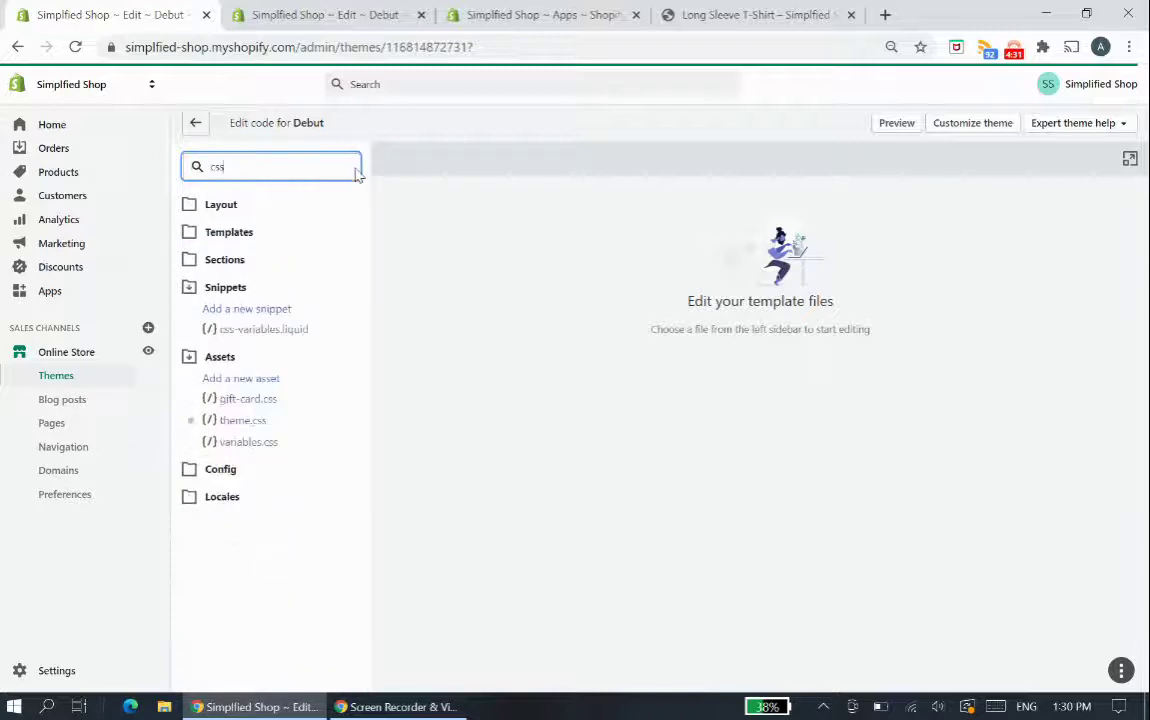
{"action": "left_click", "coordinate": [247, 428]}
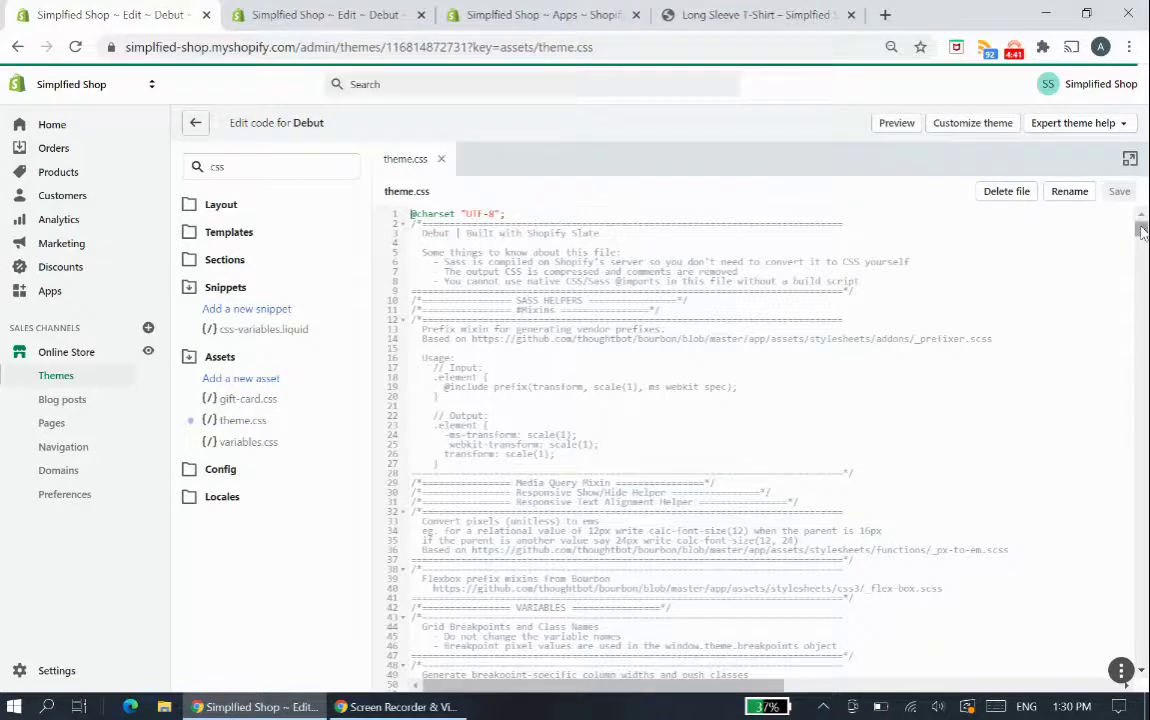
Append the rule .spr-icon {font-size:40px} at the end of theme.css and save.
{"action": "key", "text": "ctrl+End"}
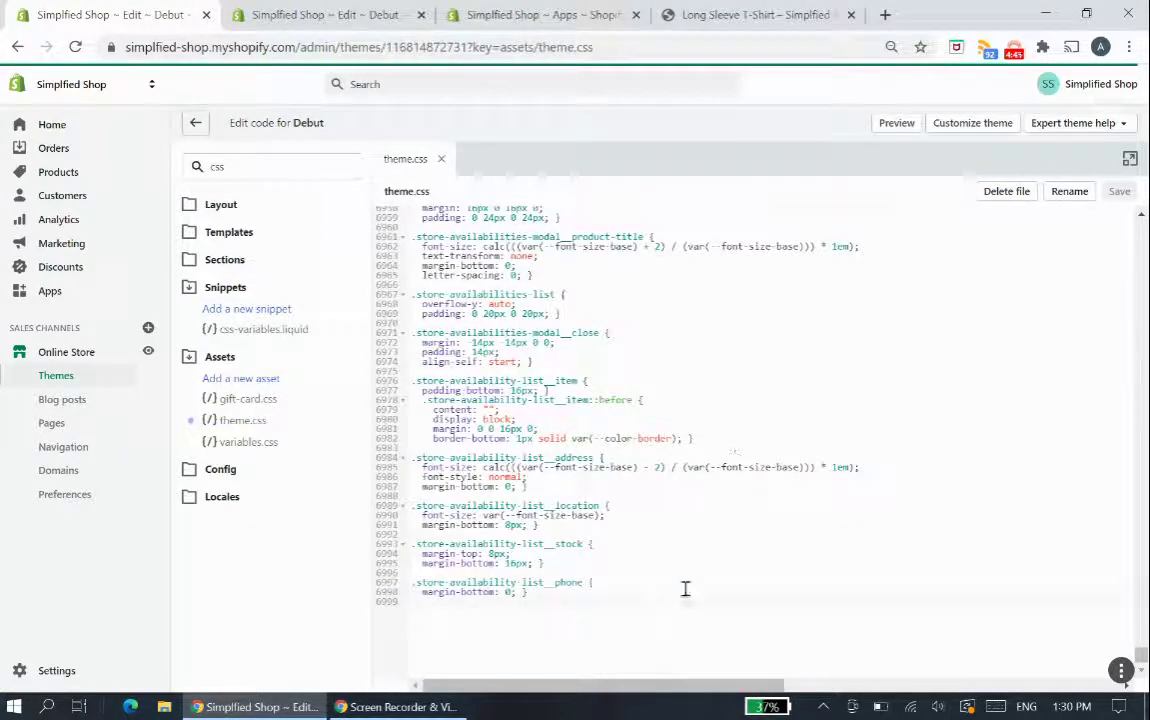
{"action": "key", "text": "Return"}
{"action": "key", "text": "Return"}
{"action": "key", "text": "BackSpace"}
{"action": "key", "text": "Return"}
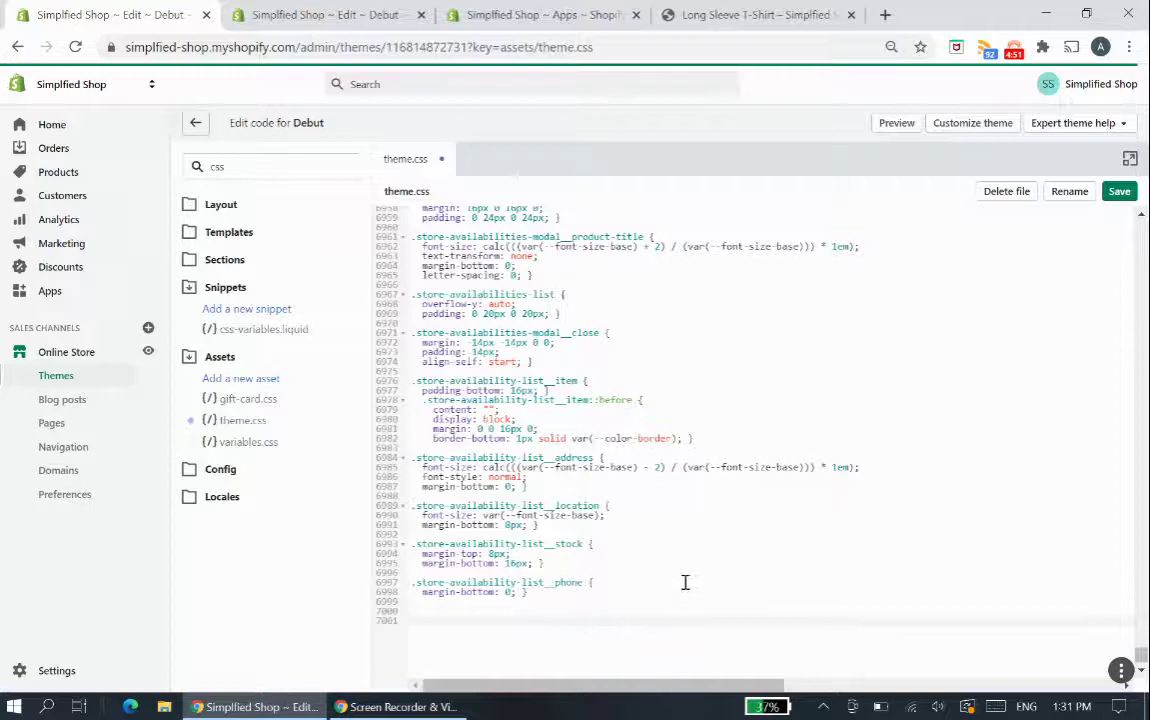
{"action": "scroll", "coordinate": [660, 455], "scroll_direction": "down", "scroll_amount": 1}
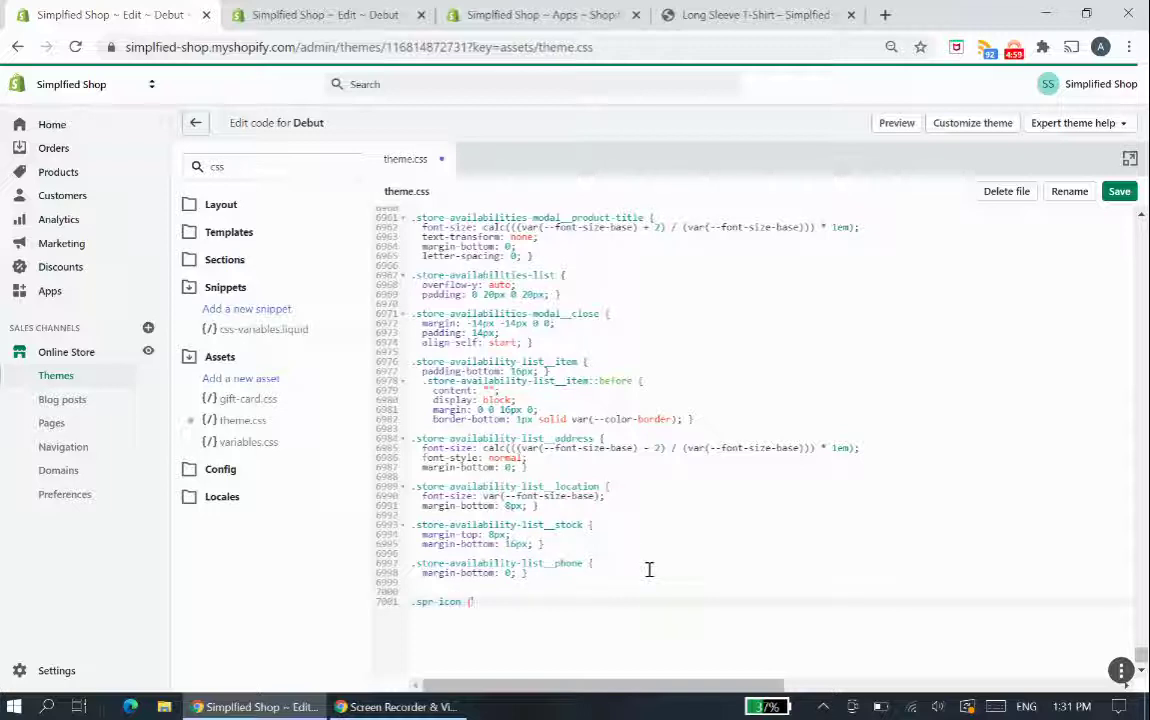
{"action": "type", "text": "}"}
{"action": "type", "text": "font-si"}
{"action": "type", "text": "ze:40px}"}
{"action": "left_click", "coordinate": [1119, 191]}
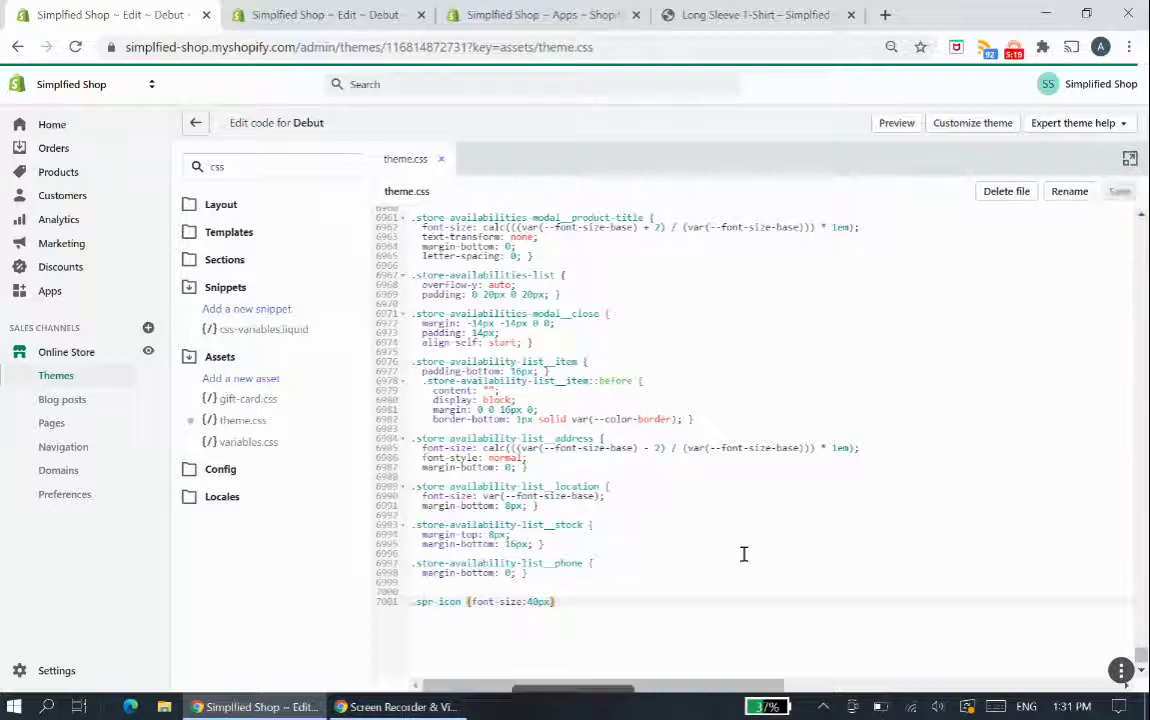
{"action": "left_click", "coordinate": [737, 14]}
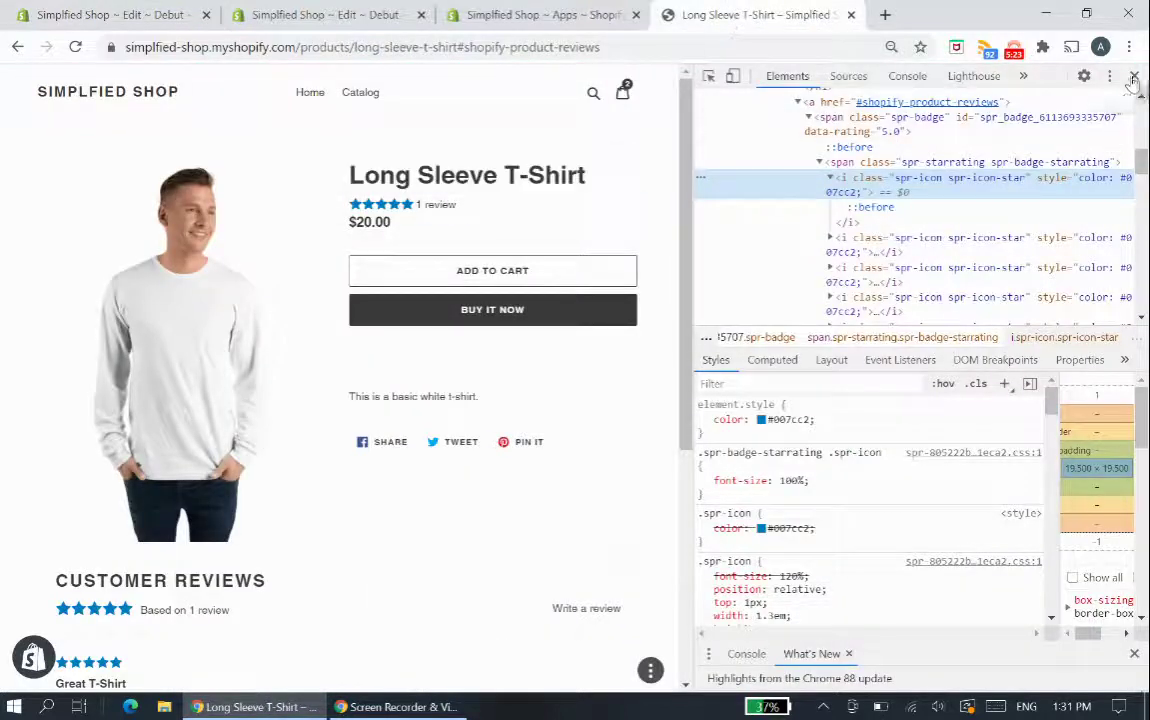
{"action": "left_click", "coordinate": [462, 318]}
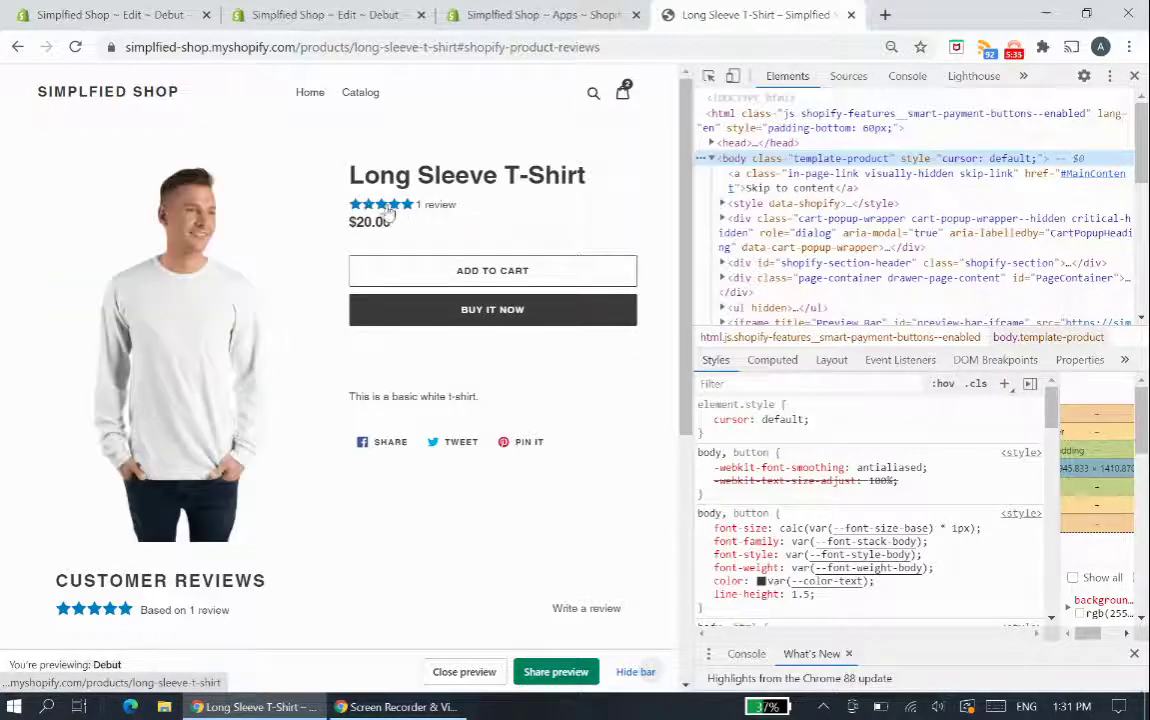
{"action": "left_click", "coordinate": [105, 14]}
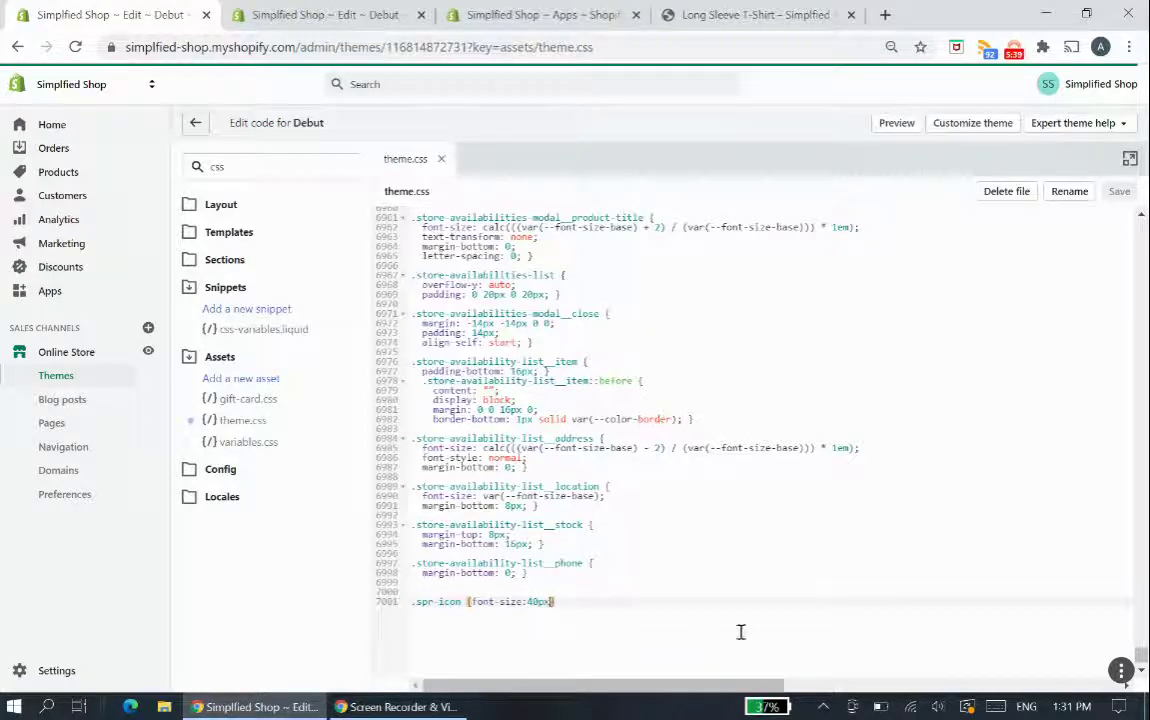
Change the rule to .spr-icon {font-size:40px !important}, save, and check the larger storefront stars.
{"action": "type", "text": "!important"}
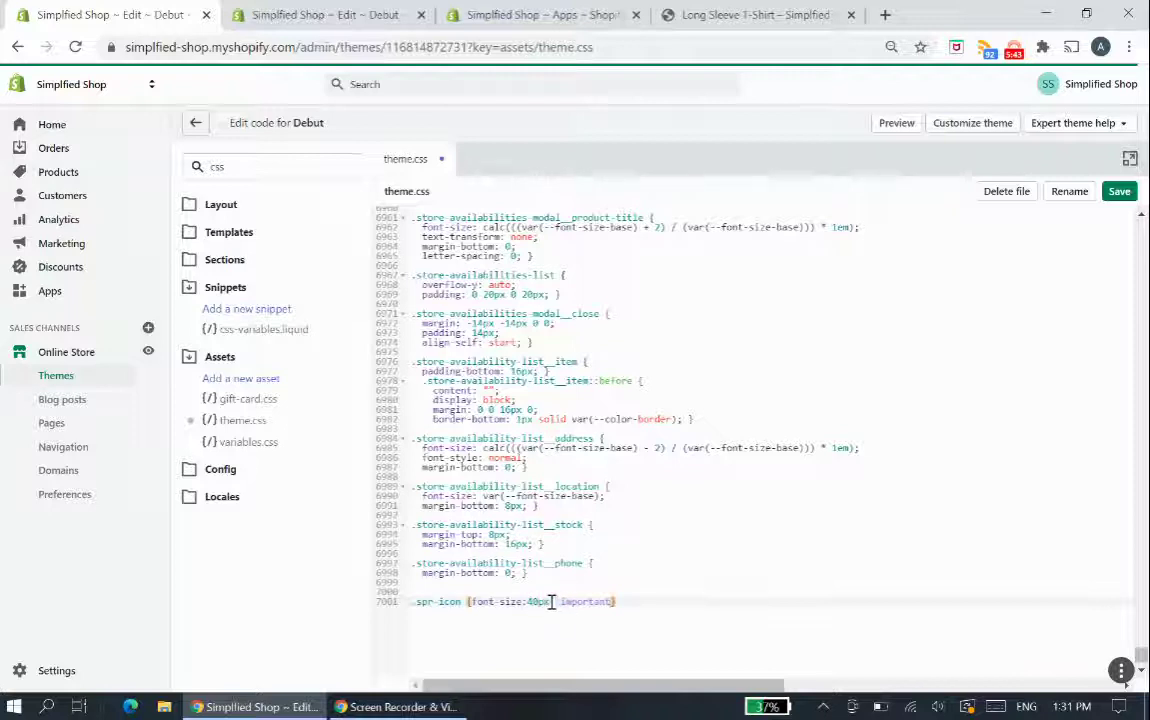
{"action": "key", "text": "ctrl+s"}
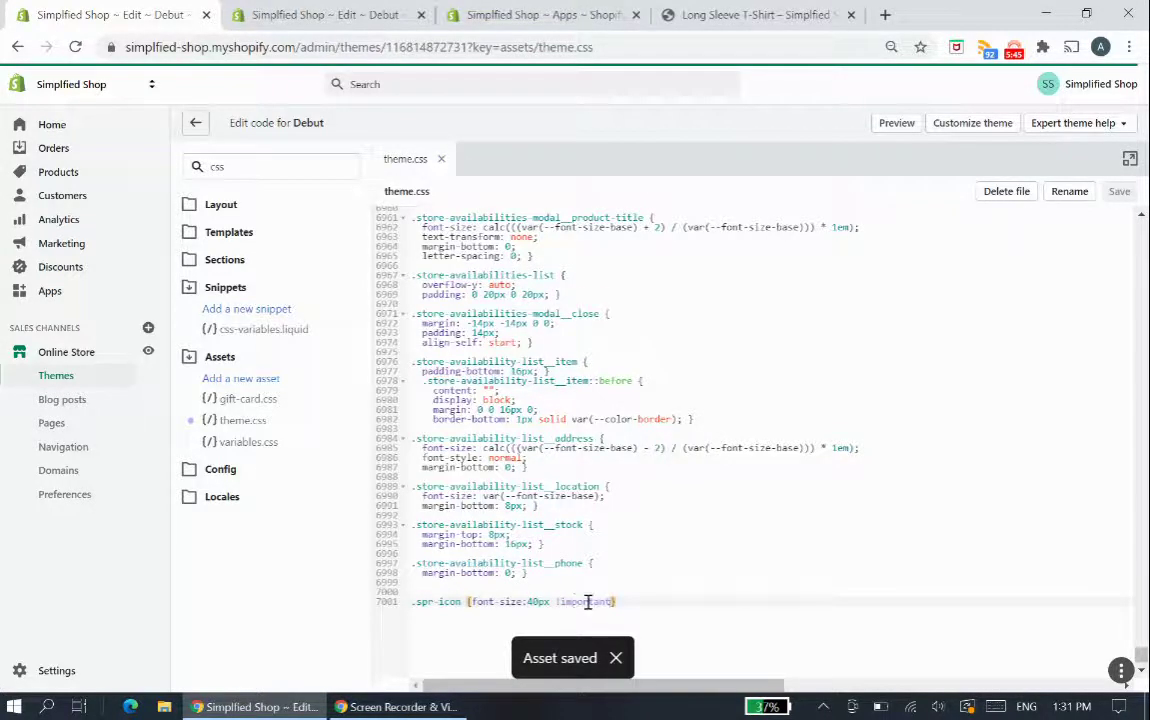
{"action": "left_click", "coordinate": [766, 12]}
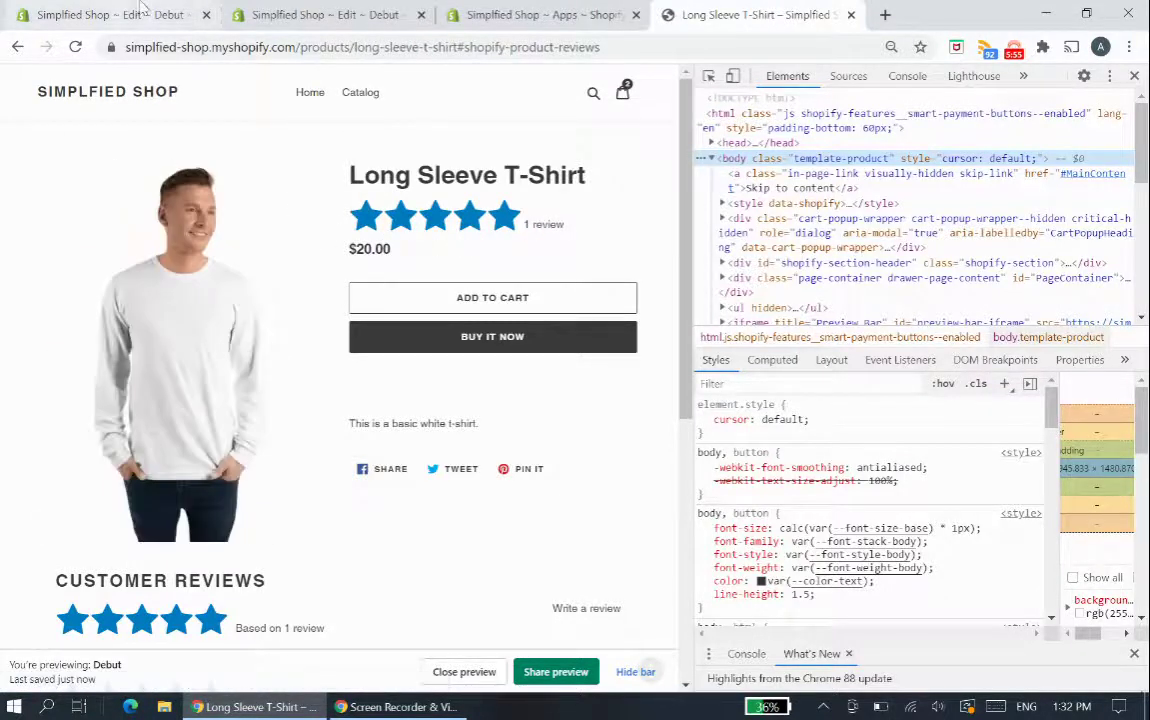
{"action": "left_click", "coordinate": [110, 14]}
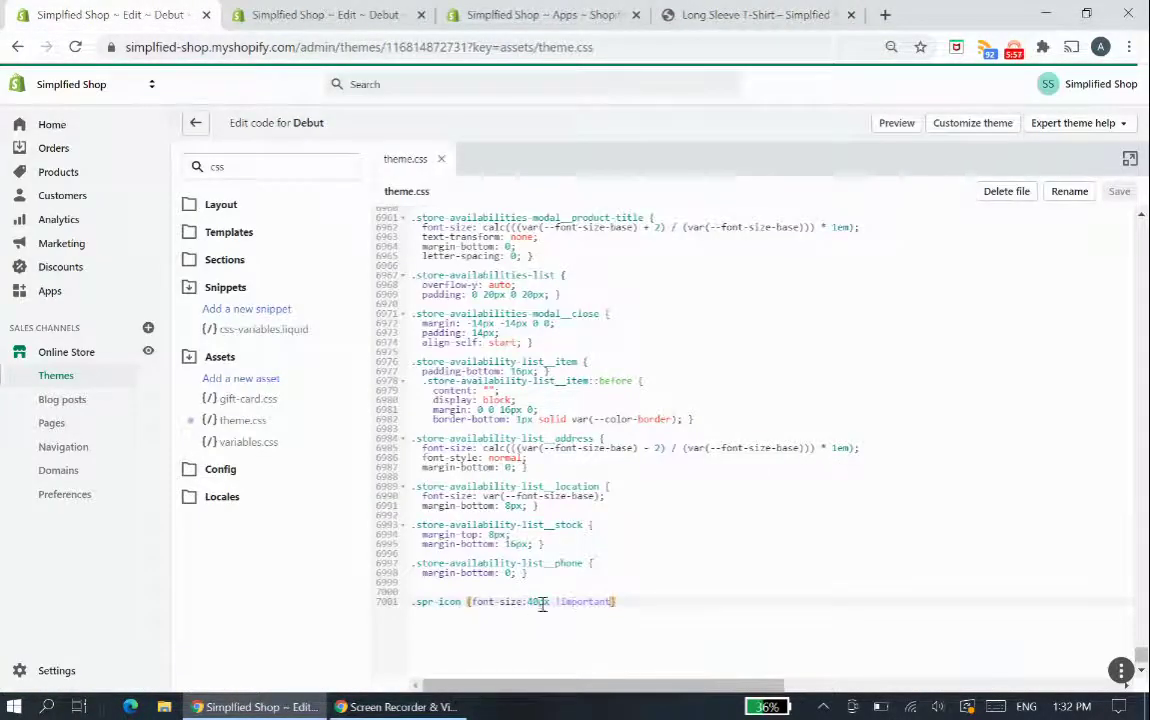
Inspect the Customer Reviews heading in DevTools to find its 24px spr-header-title class, then return to the code editor.
{"action": "left_click", "coordinate": [720, 14]}
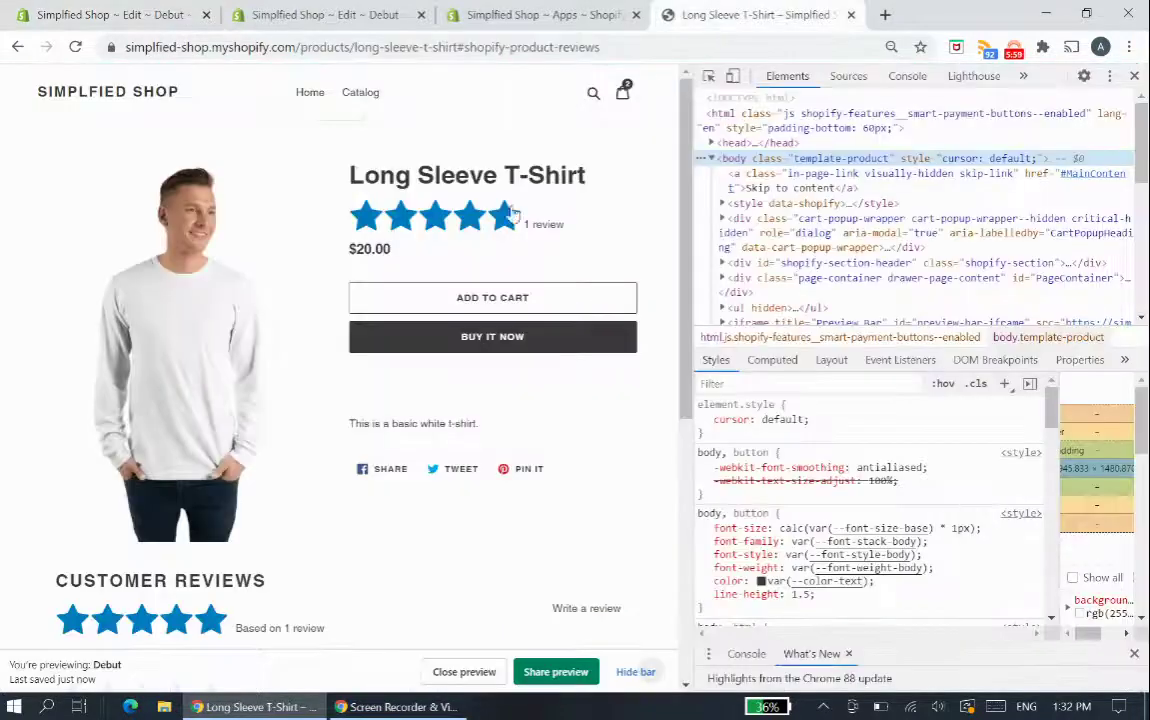
{"action": "left_click", "coordinate": [712, 79]}
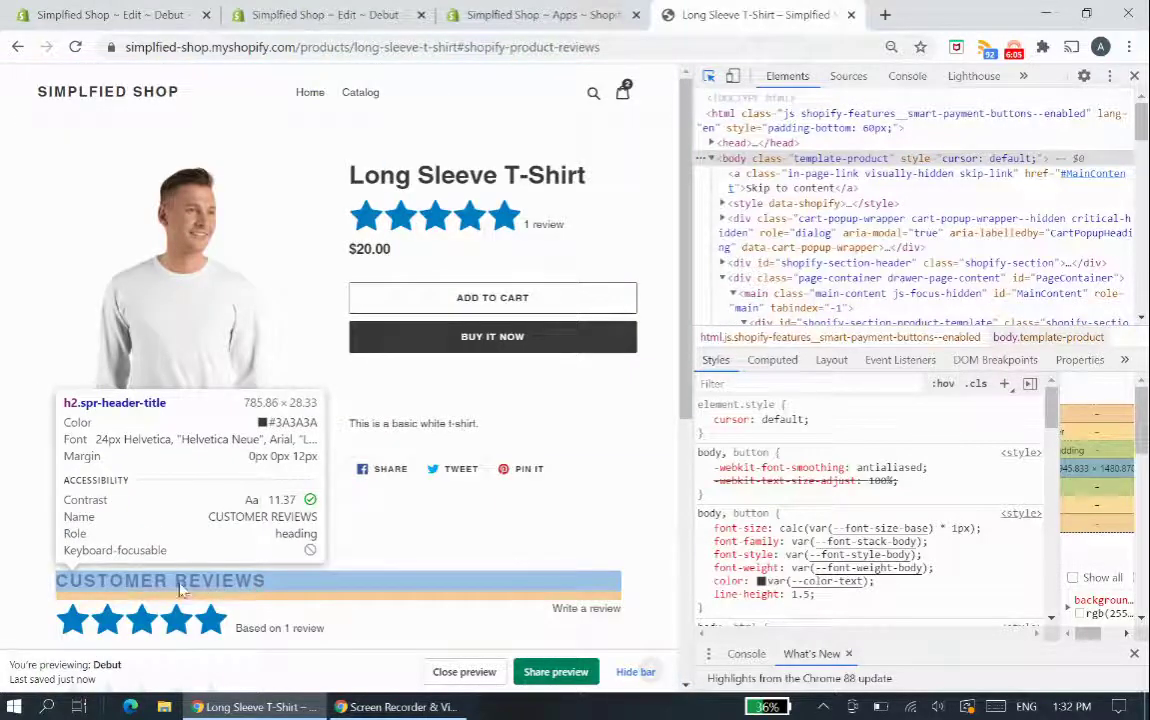
{"action": "left_click", "coordinate": [181, 591]}
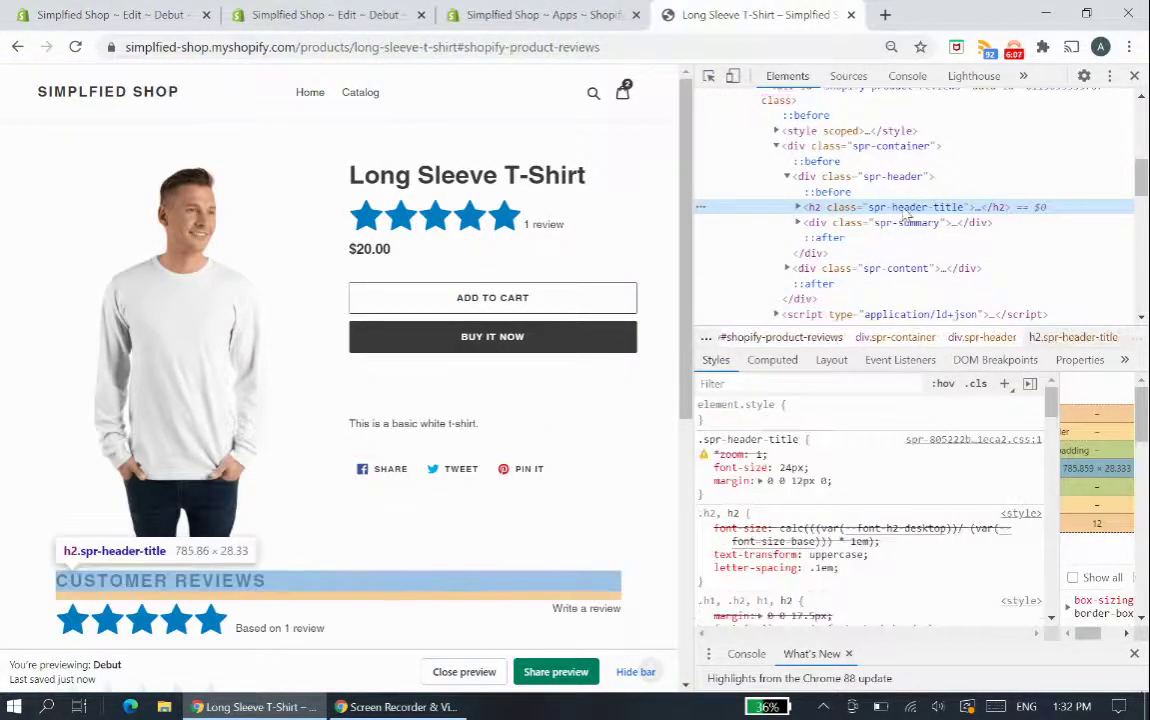
{"action": "scroll", "coordinate": [181, 515], "scroll_direction": "down", "scroll_amount": 1}
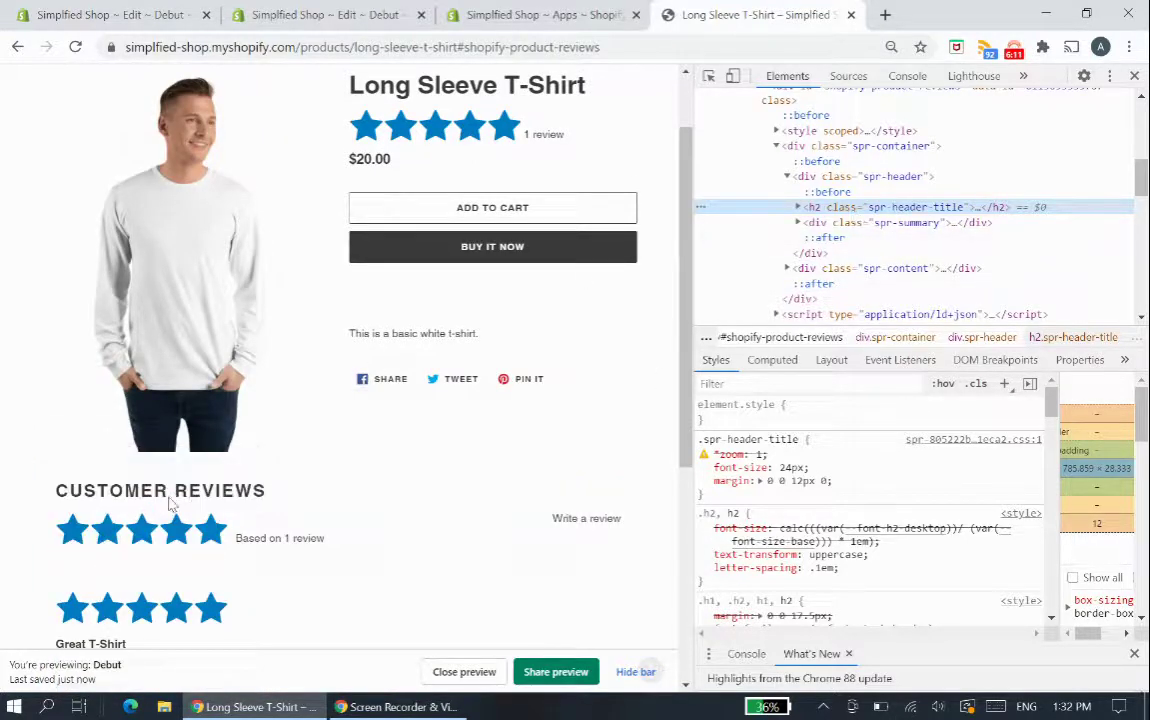
{"action": "left_click", "coordinate": [708, 80]}
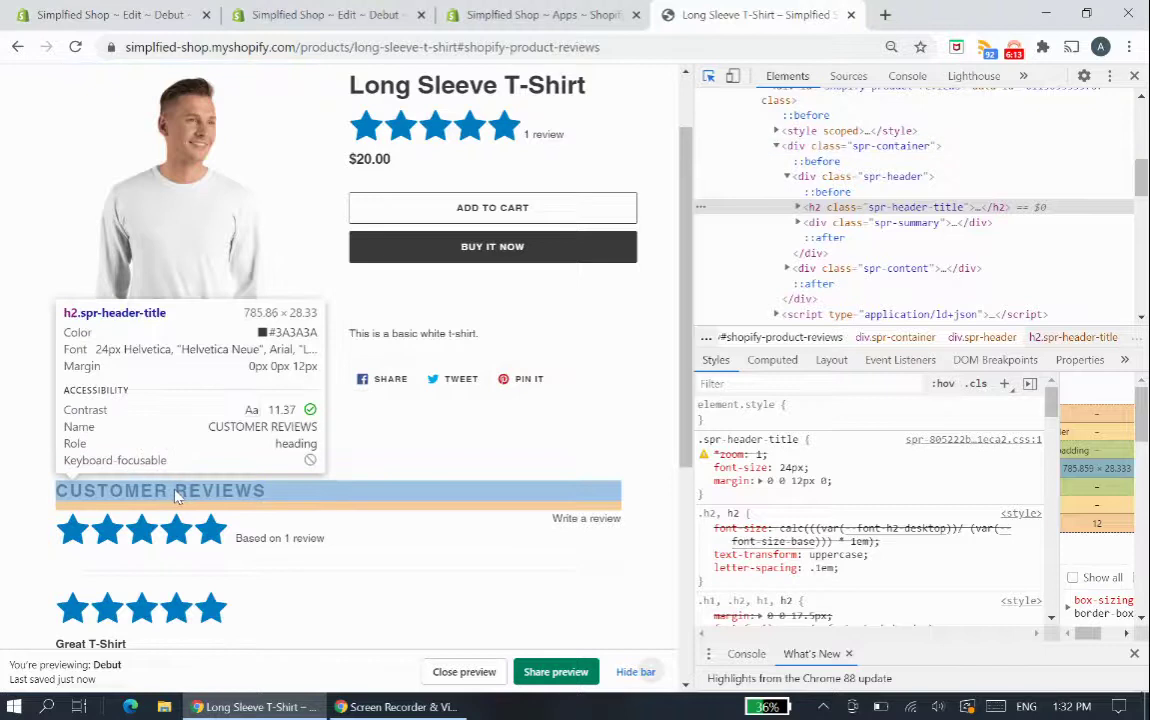
{"action": "left_click", "coordinate": [177, 496]}
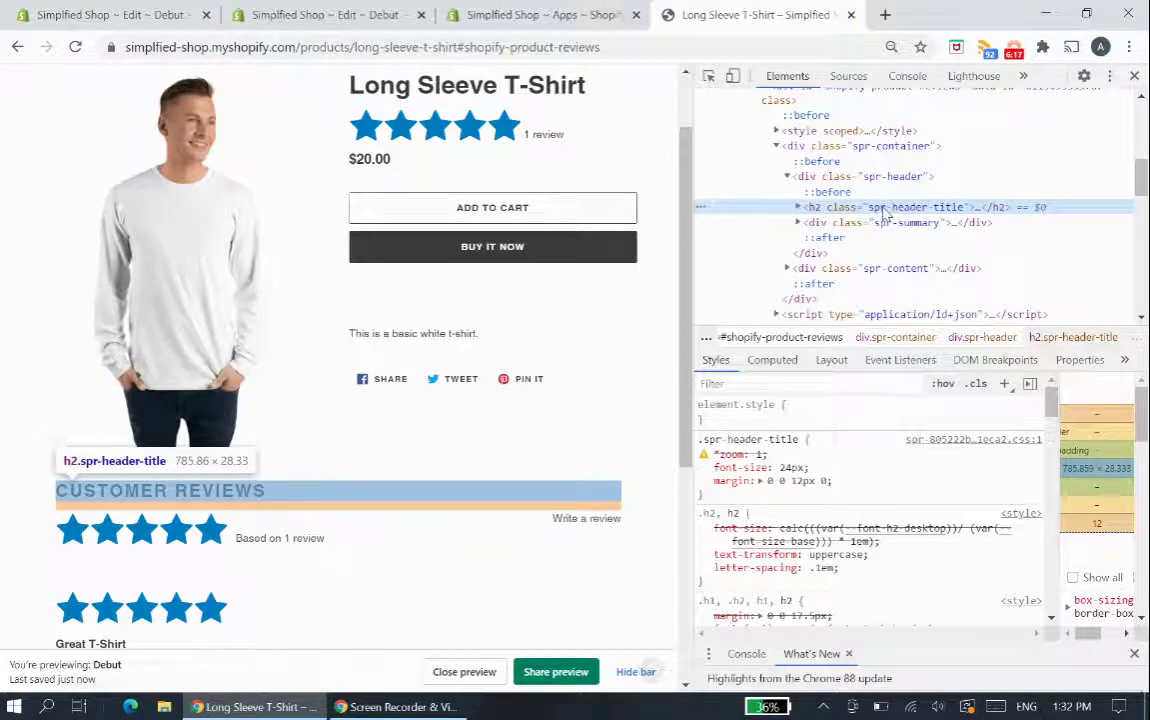
{"action": "double_click", "coordinate": [903, 209]}
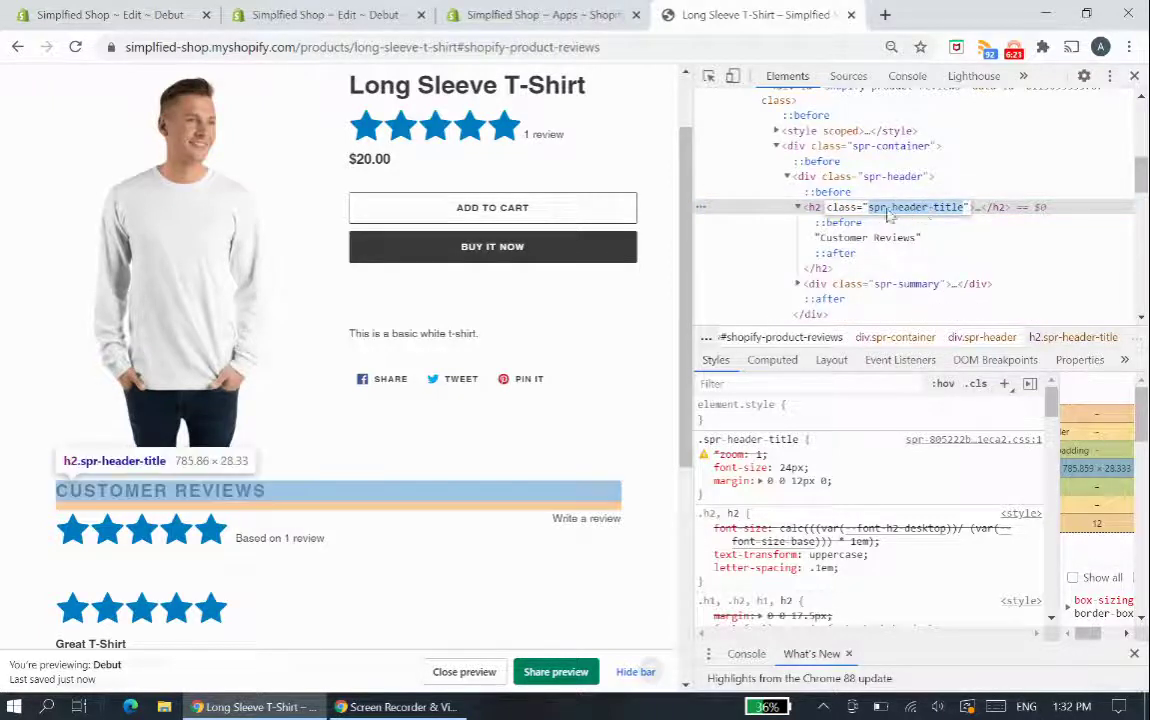
{"action": "left_click", "coordinate": [357, 12]}
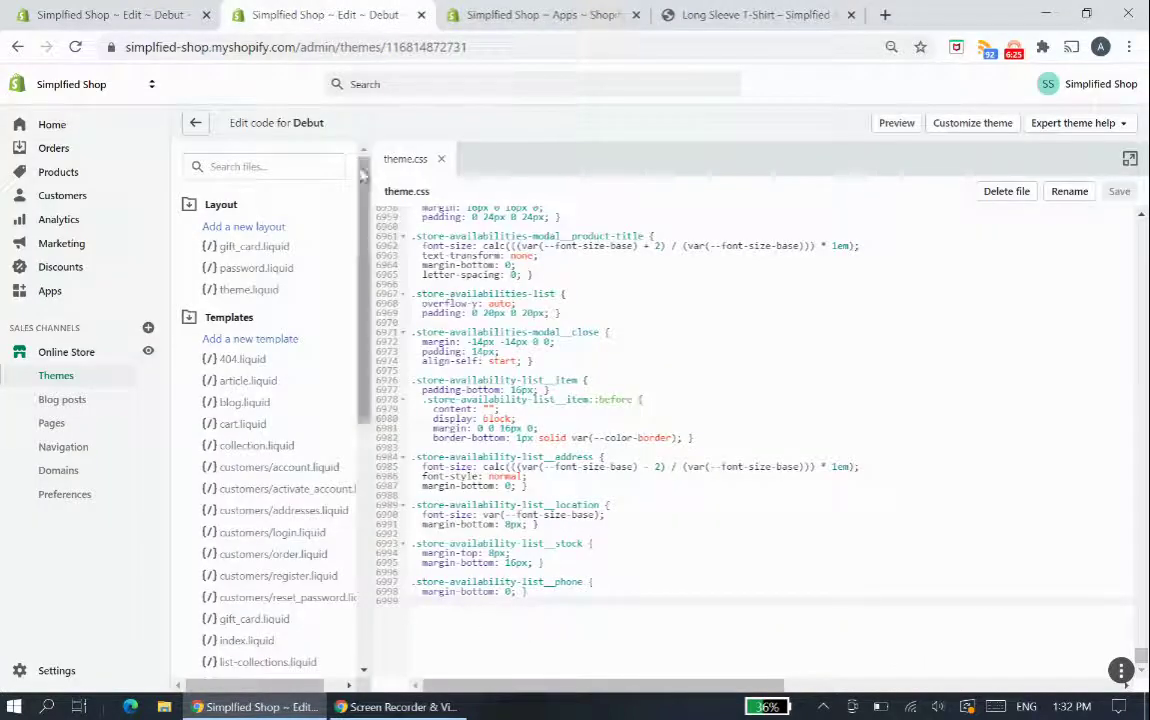
Append .spr-header-title {font-size:8px !important} to theme.css and save the file.
{"action": "left_click", "coordinate": [421, 14]}
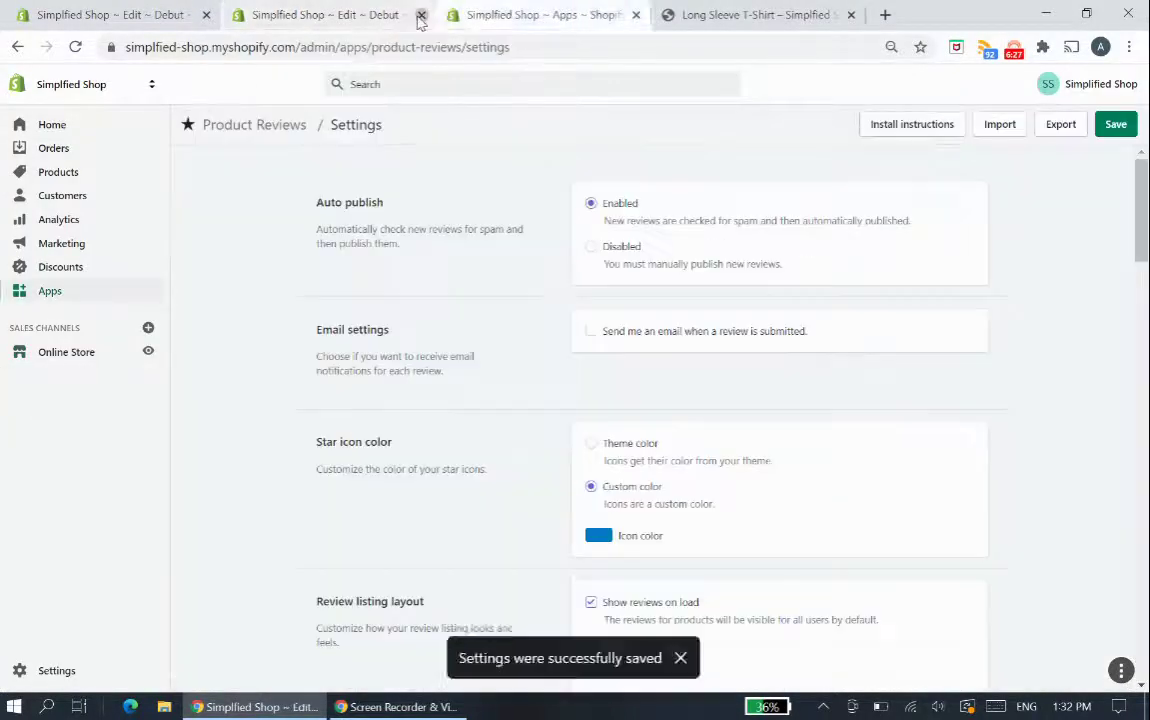
{"action": "left_click", "coordinate": [141, 12]}
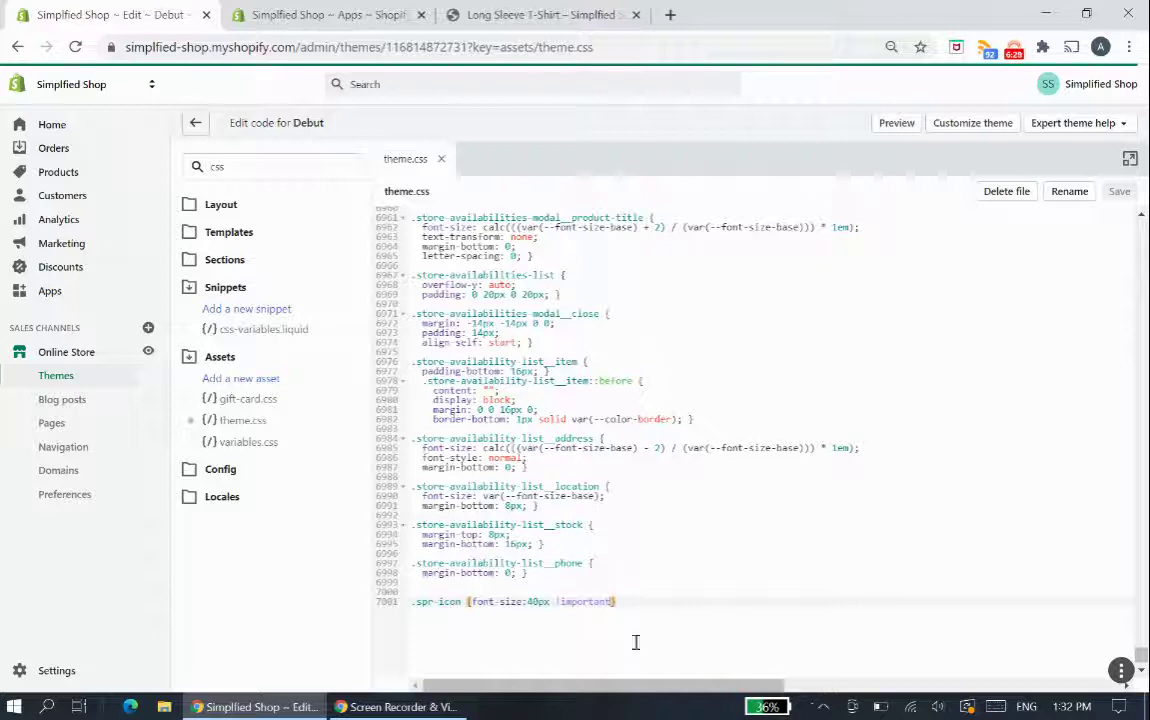
{"action": "key", "text": "Return"}
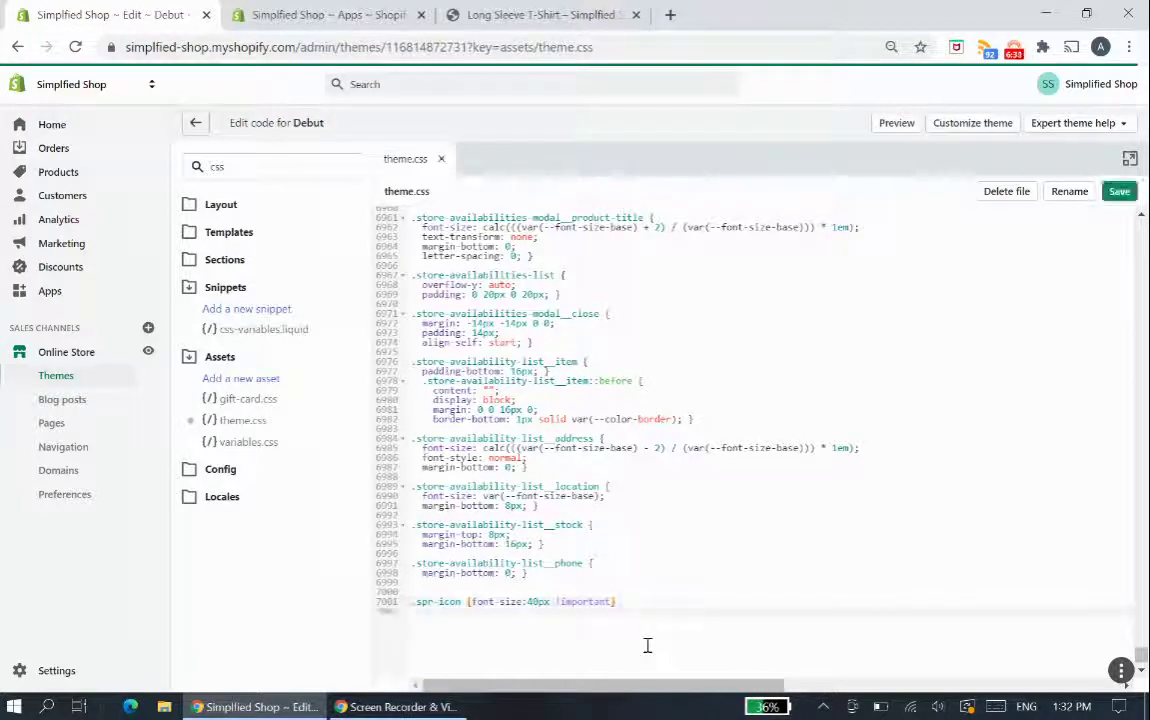
{"action": "type", "text": ".spr-header-title"}
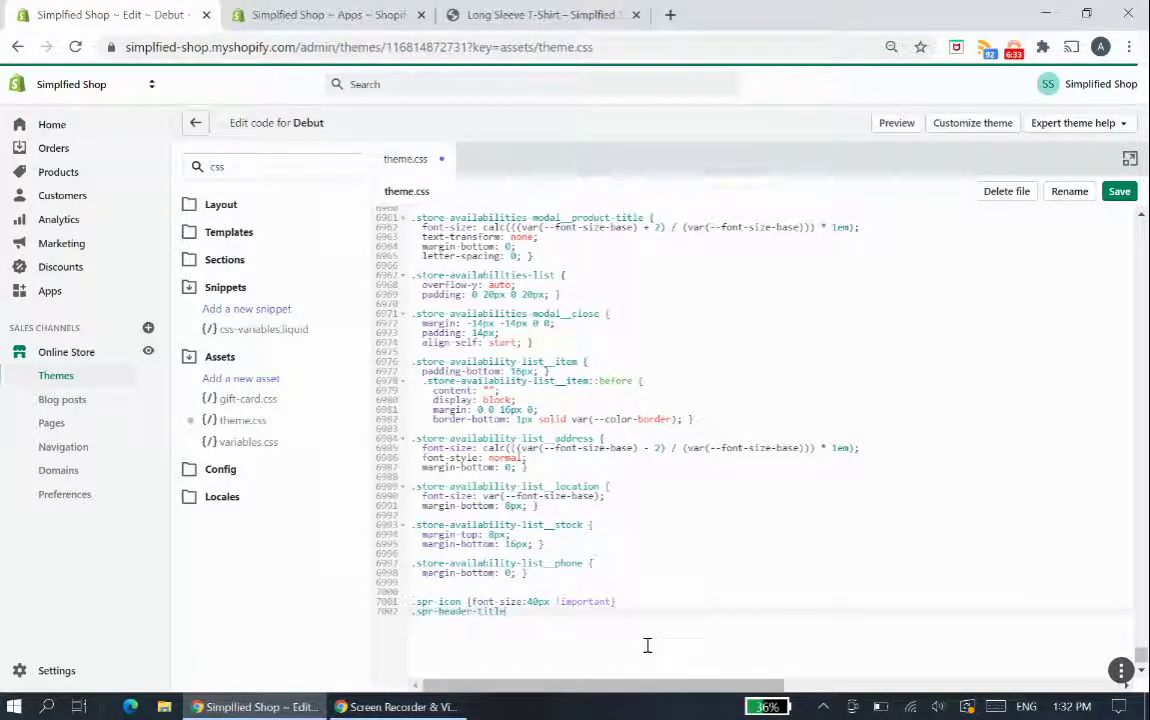
{"action": "type", "text": " {font-size:8px !important"}
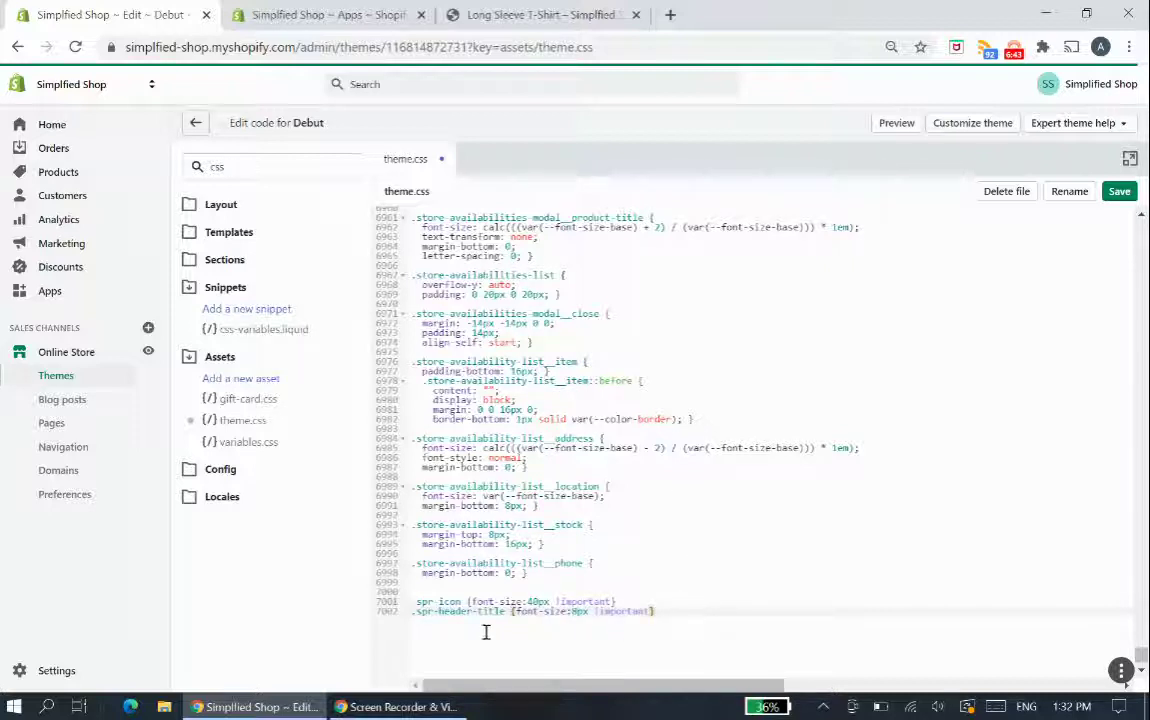
{"action": "left_click", "coordinate": [1119, 191]}
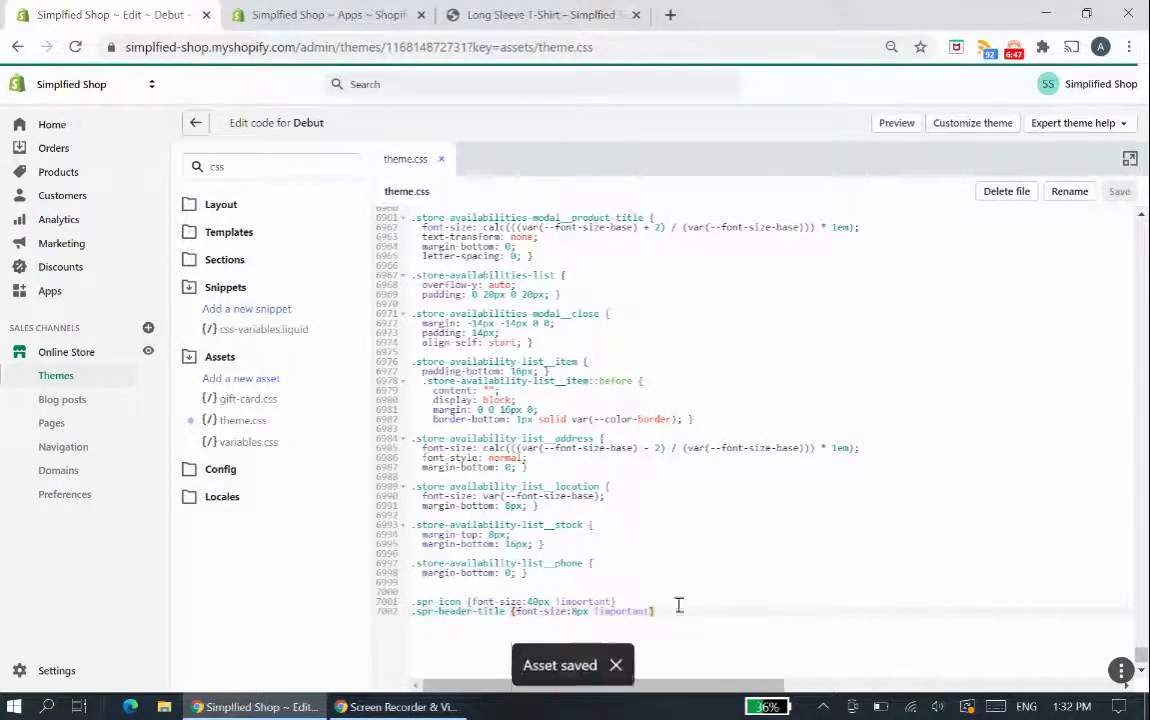
After checking the shrunken heading, delete the .spr-icon and .spr-header-title rules from theme.css and save.
{"action": "left_click", "coordinate": [520, 14]}
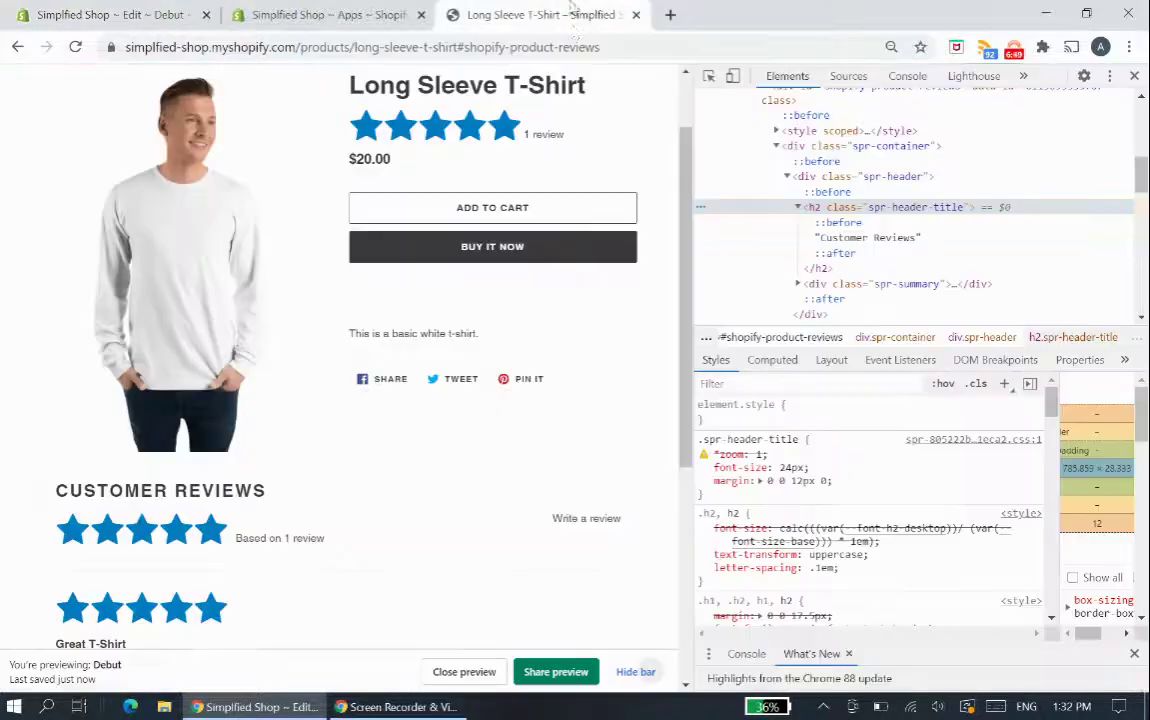
{"action": "left_click", "coordinate": [75, 47]}
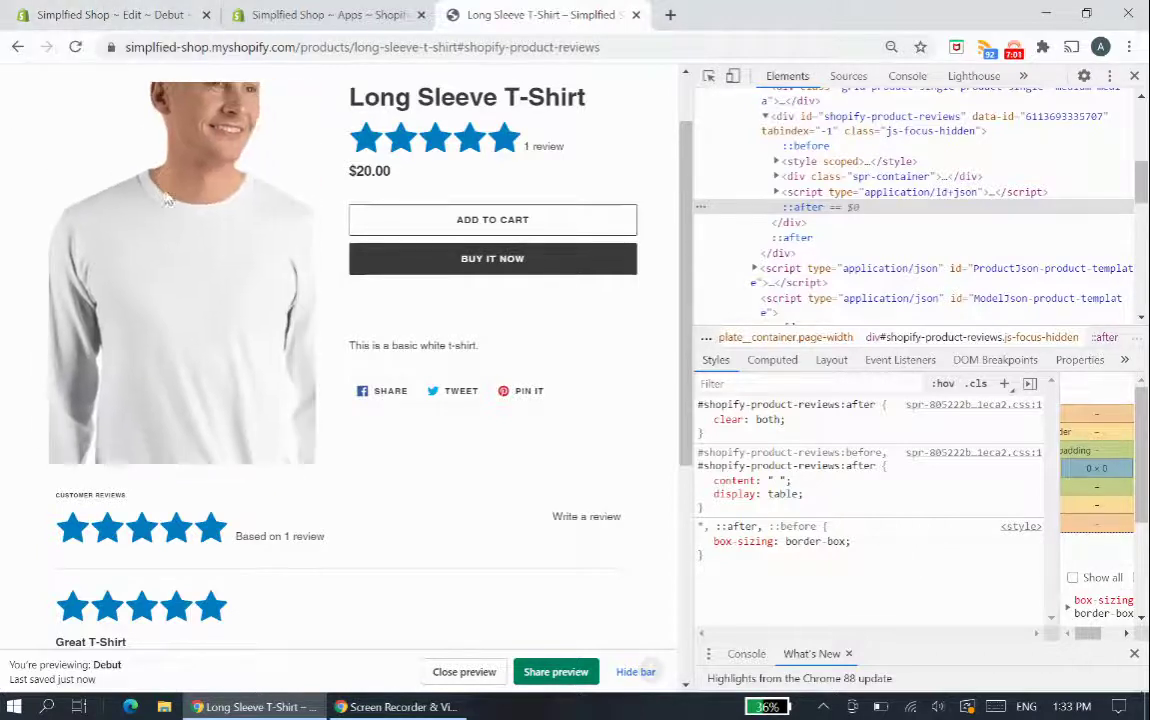
{"action": "left_click", "coordinate": [133, 10]}
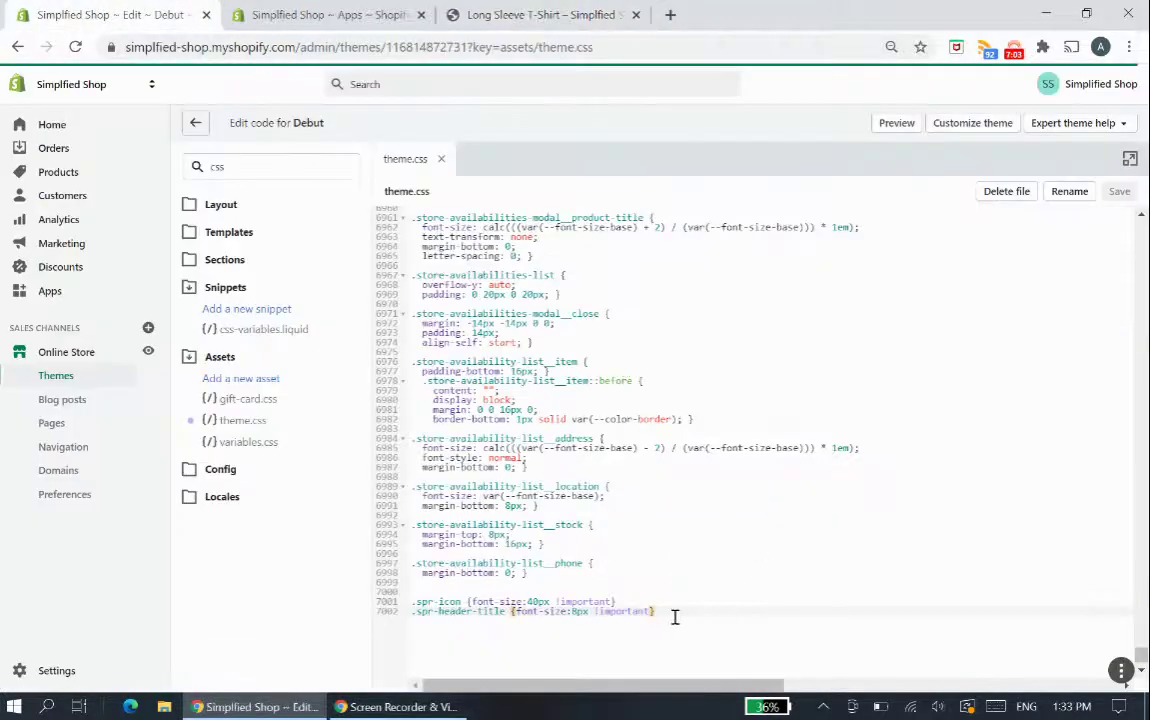
{"action": "left_click_drag", "start_coordinate": [674, 617], "coordinate": [418, 603]}
{"action": "key", "text": "BackSpace"}
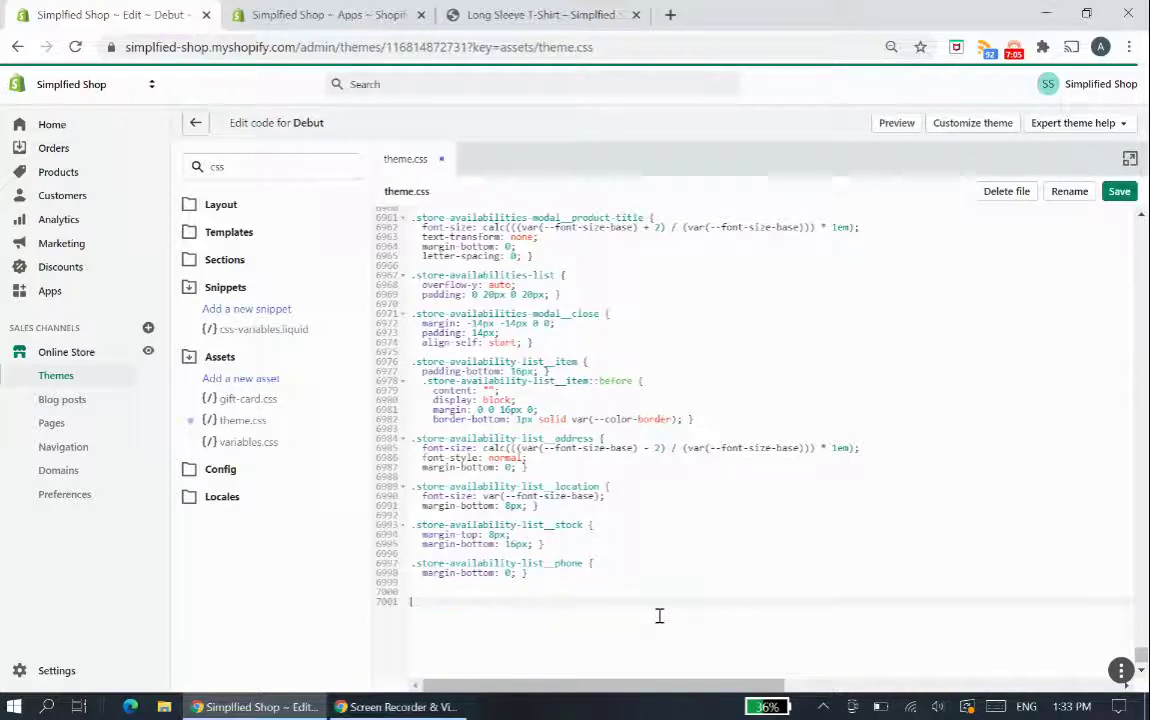
{"action": "left_click", "coordinate": [1120, 192]}
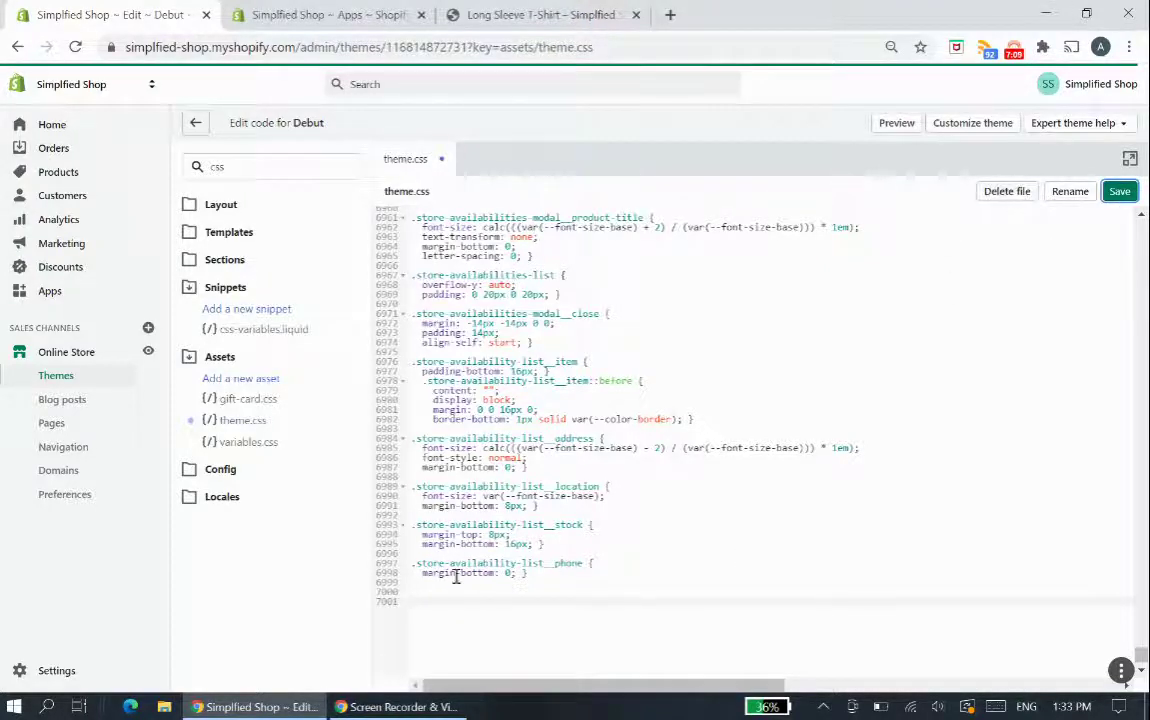
Reload the Long Sleeve T-Shirt page, inspect the restored Customer Reviews heading, then go to the storefront Catalog.
{"action": "left_click", "coordinate": [510, 12]}
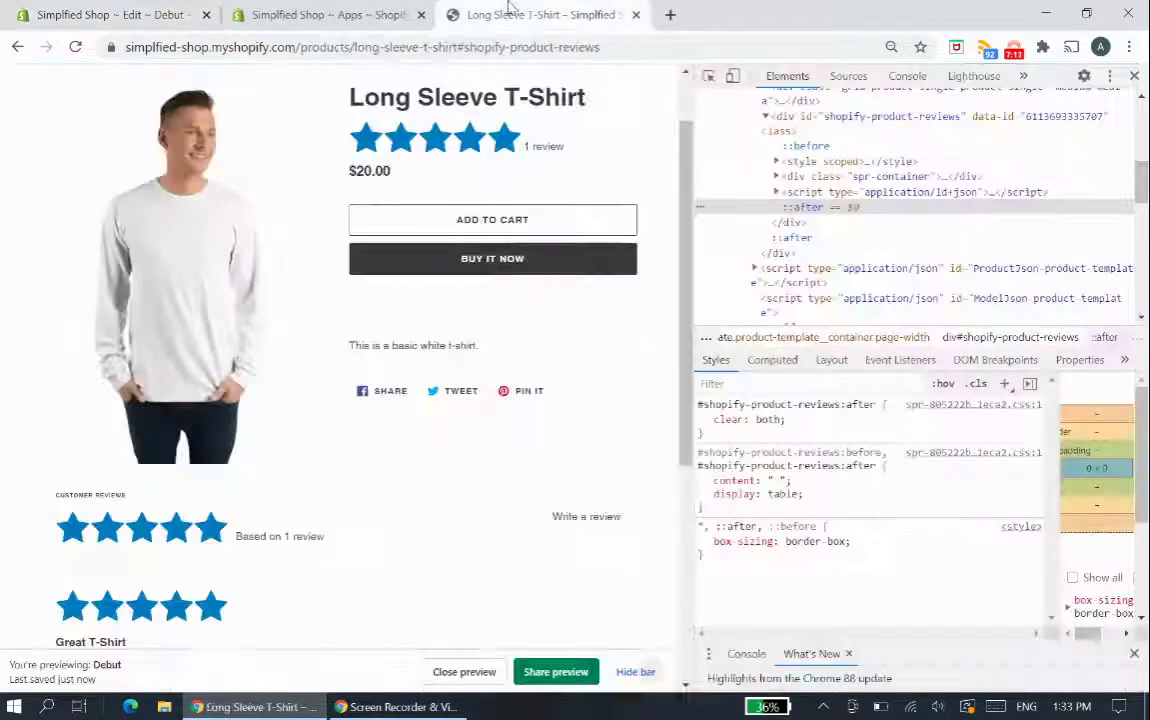
{"action": "key", "text": "F5"}
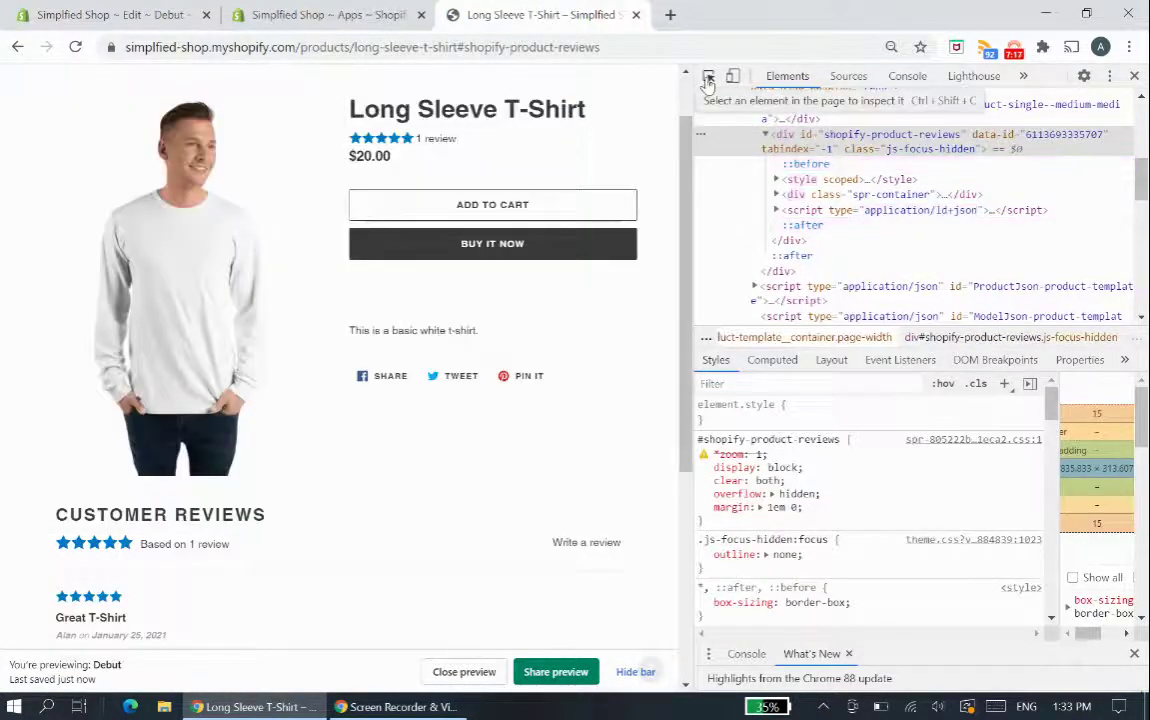
{"action": "left_click", "coordinate": [707, 80]}
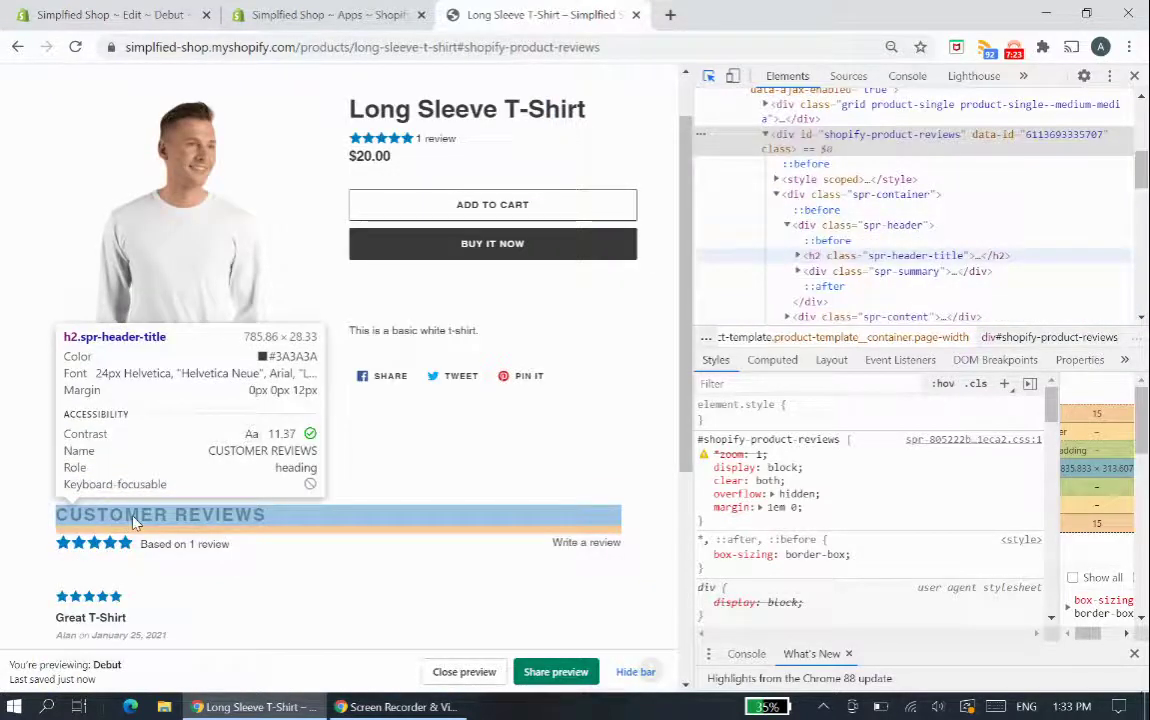
{"action": "left_click", "coordinate": [133, 521]}
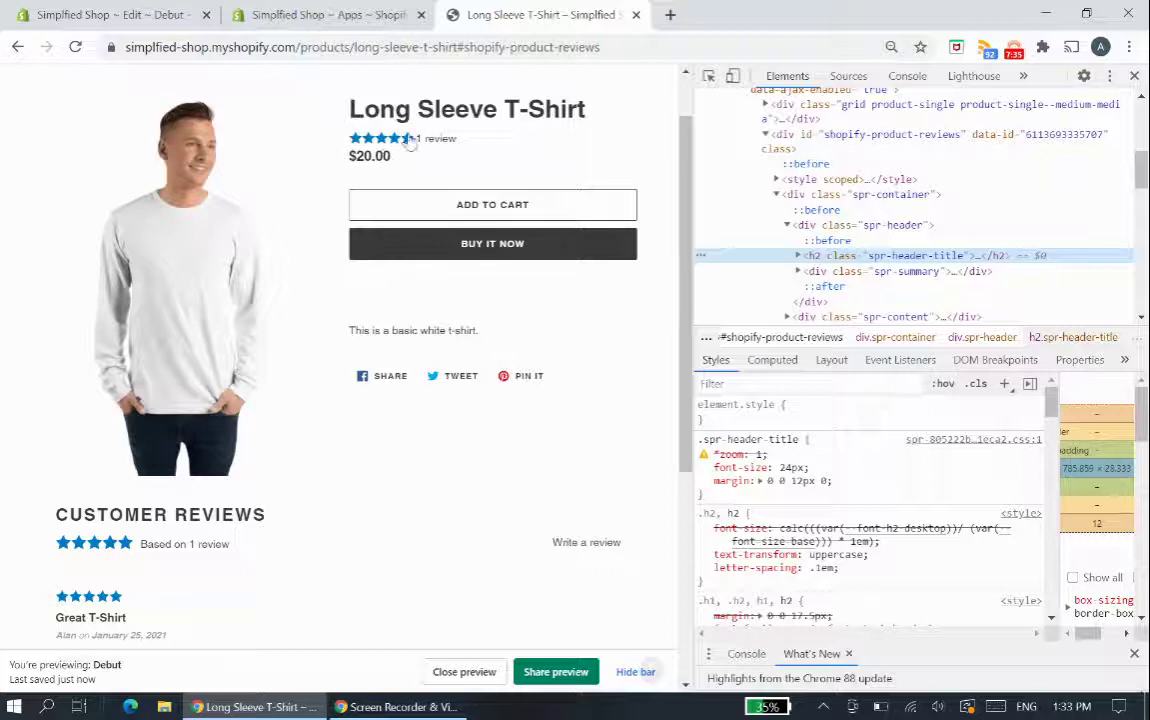
{"action": "scroll", "coordinate": [355, 205], "scroll_direction": "up", "scroll_amount": 1}
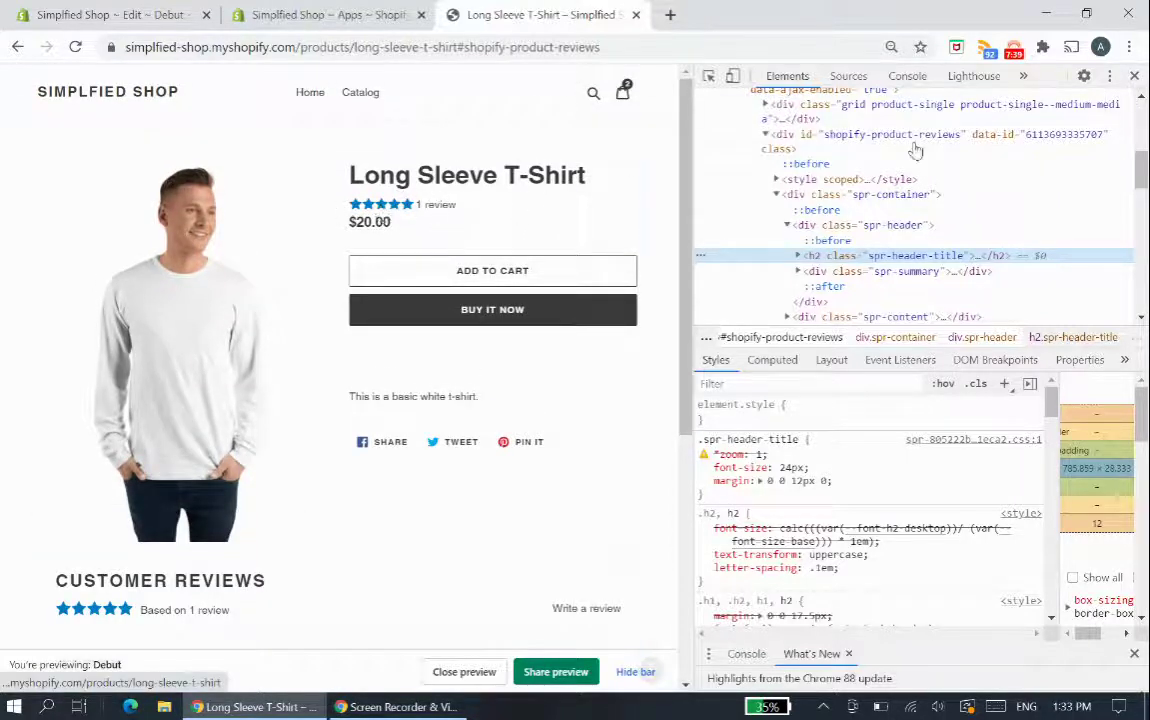
{"action": "left_click", "coordinate": [1135, 77]}
{"action": "left_click", "coordinate": [587, 95]}
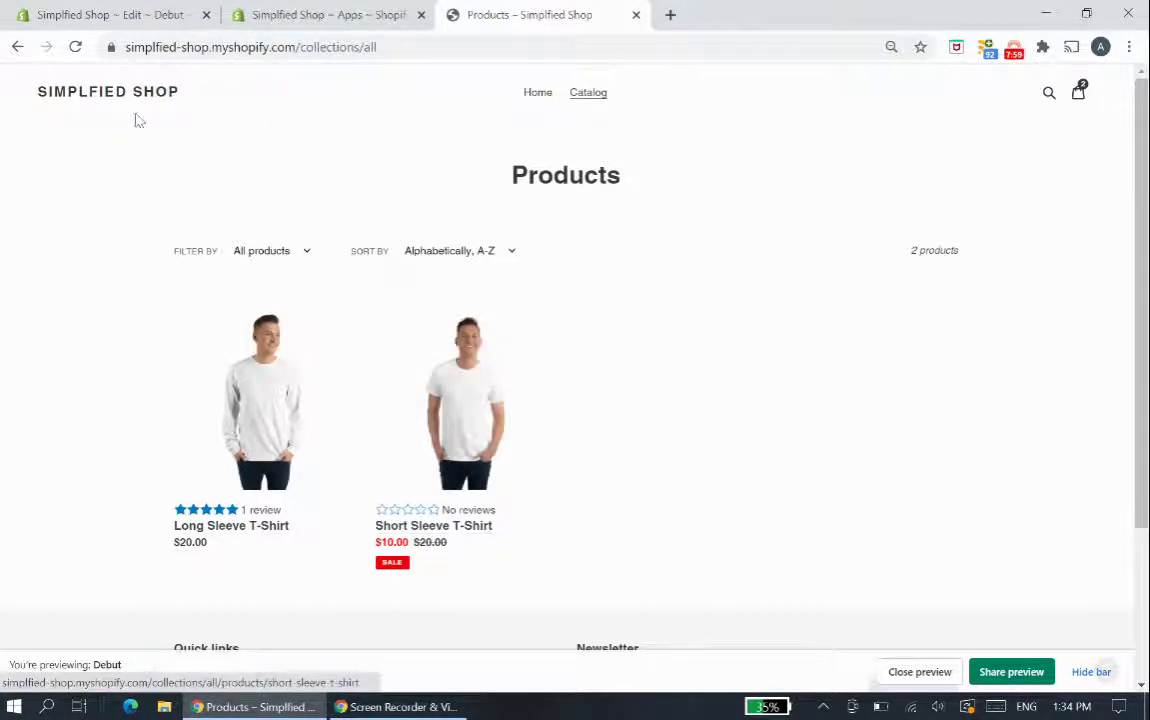
Add .spr-badge[data-rating="0.0"] {display:none} as theme.css's last line and save.
{"action": "left_click", "coordinate": [87, 13]}
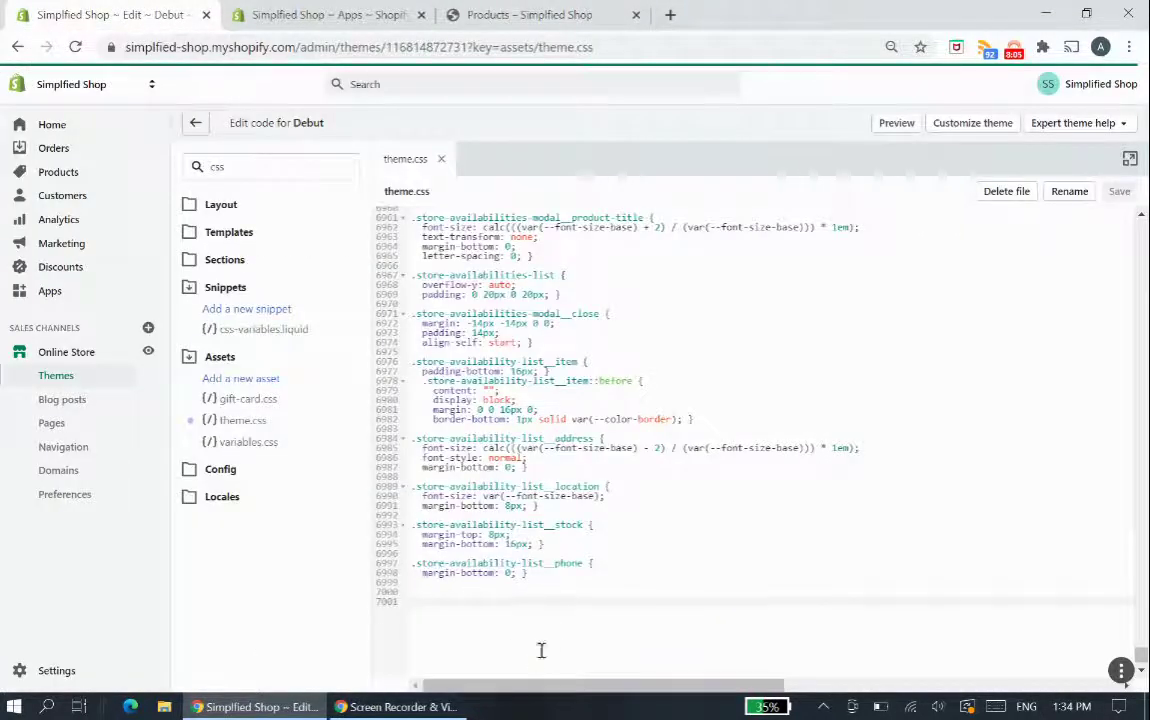
{"action": "type", "text": ".sph"}
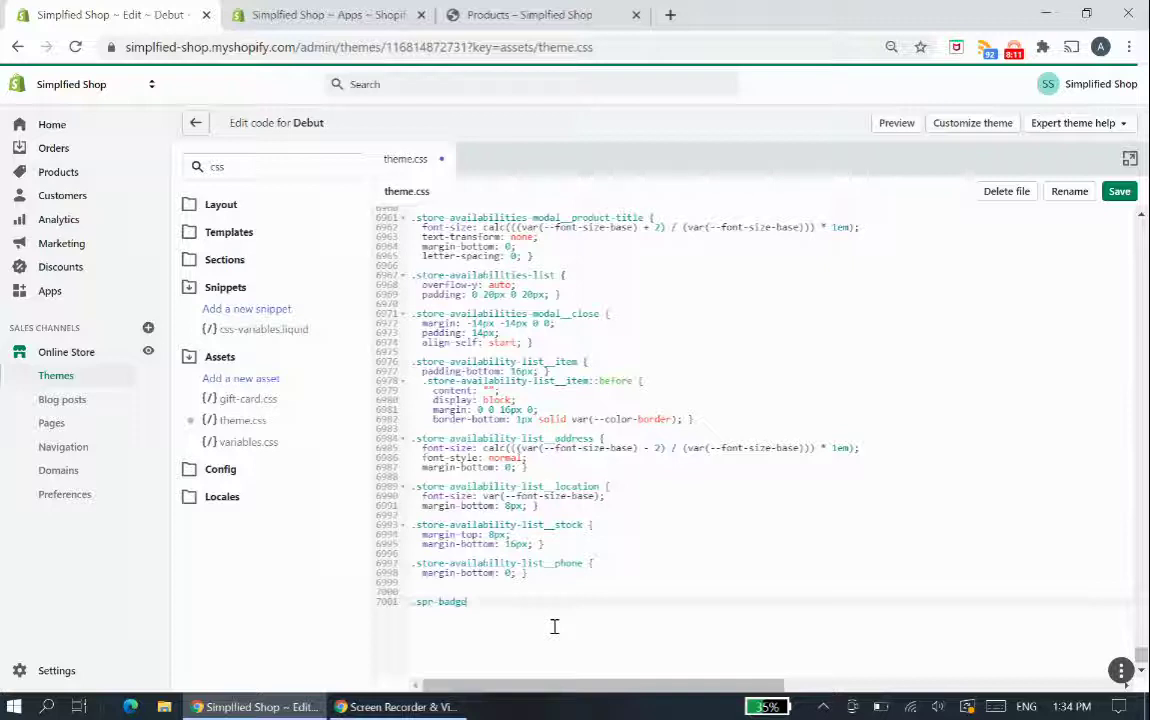
{"action": "type", "text": "-badge[data-rating=\"0.0\"] {display:none"}
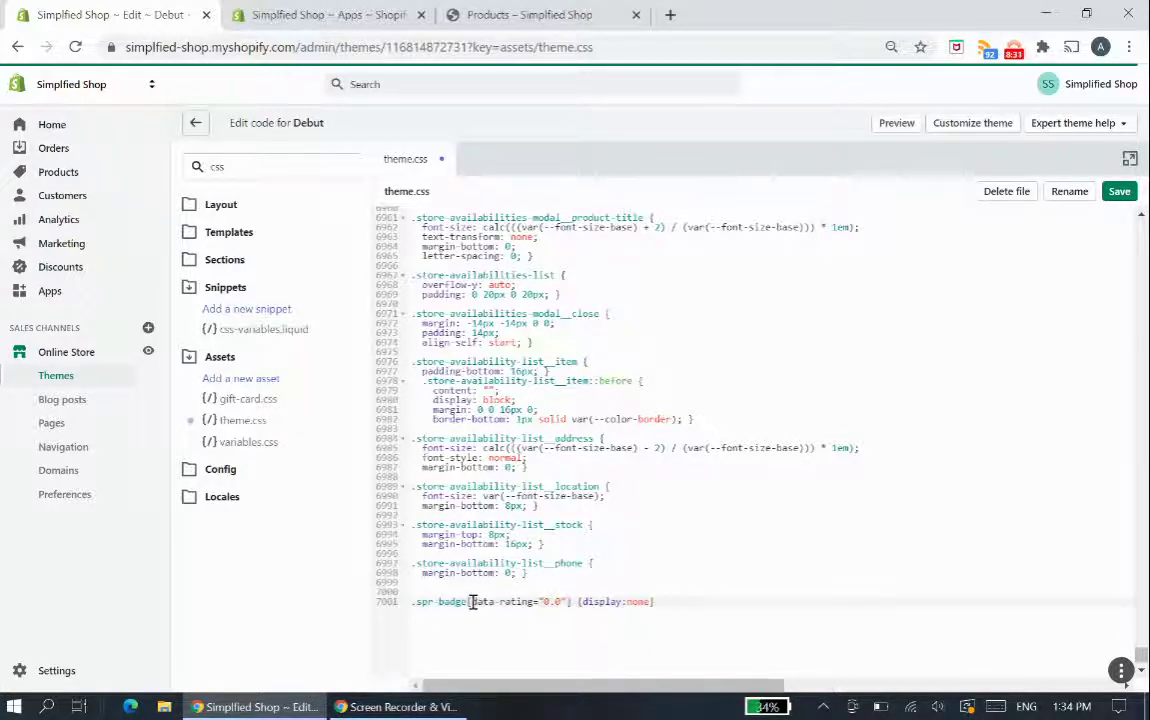
{"action": "left_click", "coordinate": [1120, 192]}
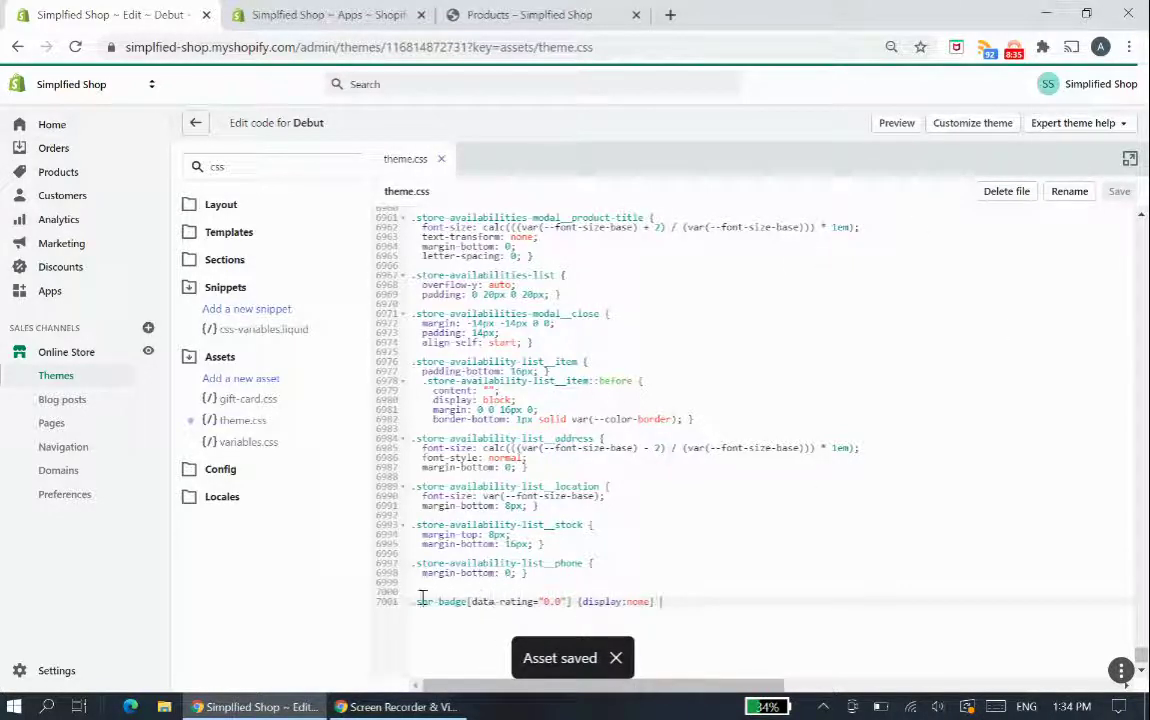
Check the badges on the reloaded Products page, then delete the zero-rating badge rule and save theme.css.
{"action": "left_click", "coordinate": [506, 13]}
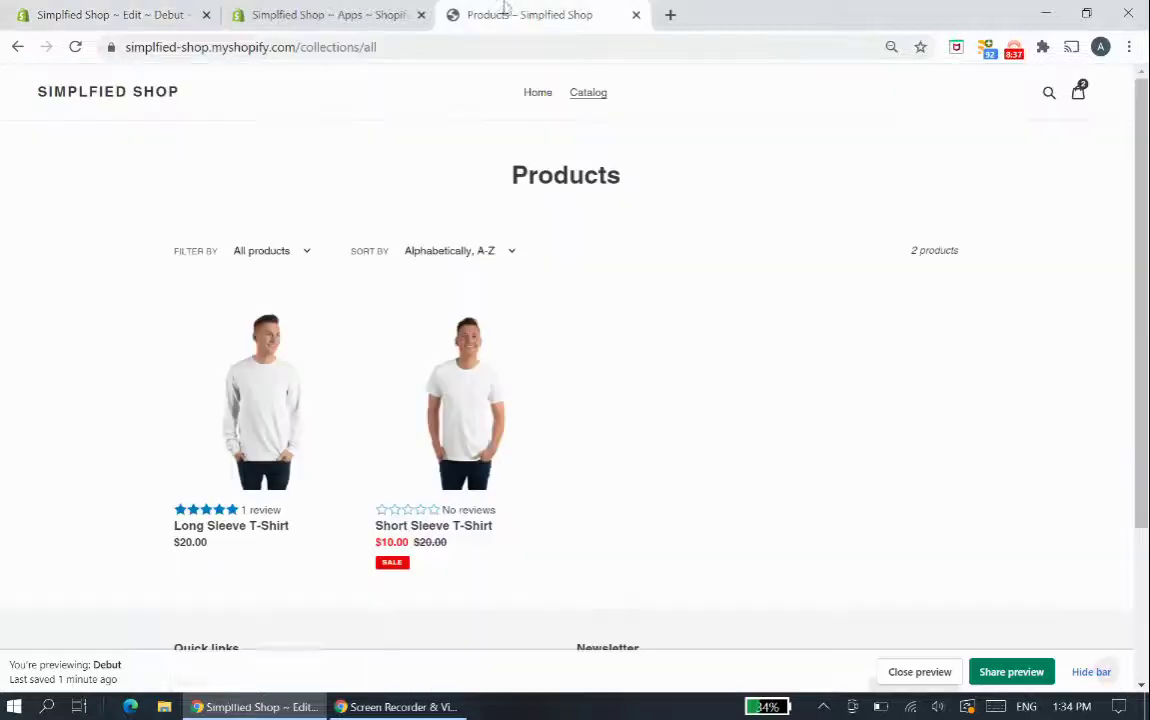
{"action": "left_click", "coordinate": [75, 47]}
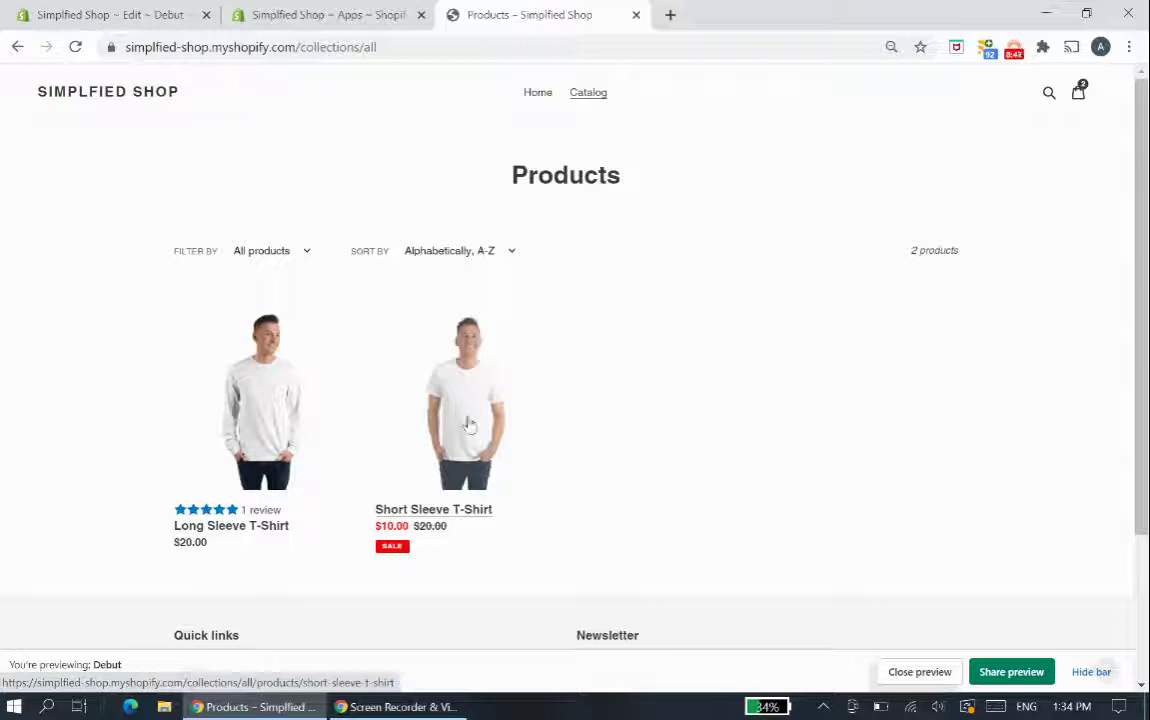
{"action": "left_click", "coordinate": [345, 8]}
{"action": "left_click", "coordinate": [160, 14]}
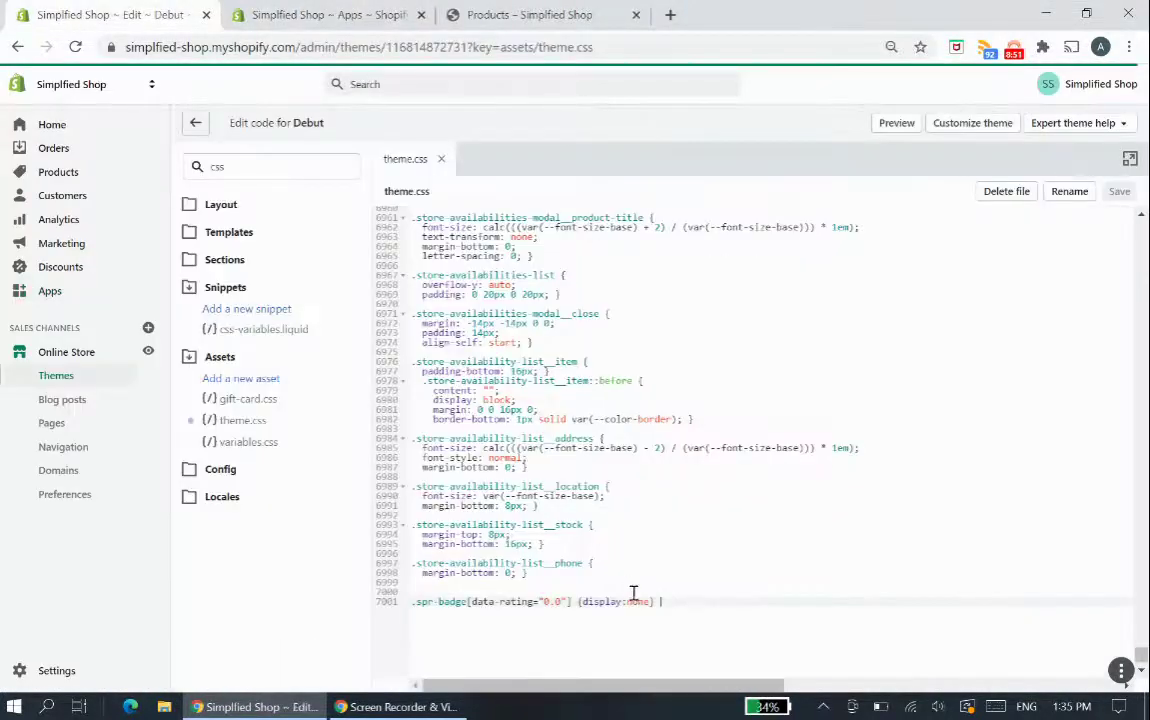
{"action": "left_click_drag", "start_coordinate": [645, 601], "coordinate": [411, 599]}
{"action": "key", "text": "BackSpace"}
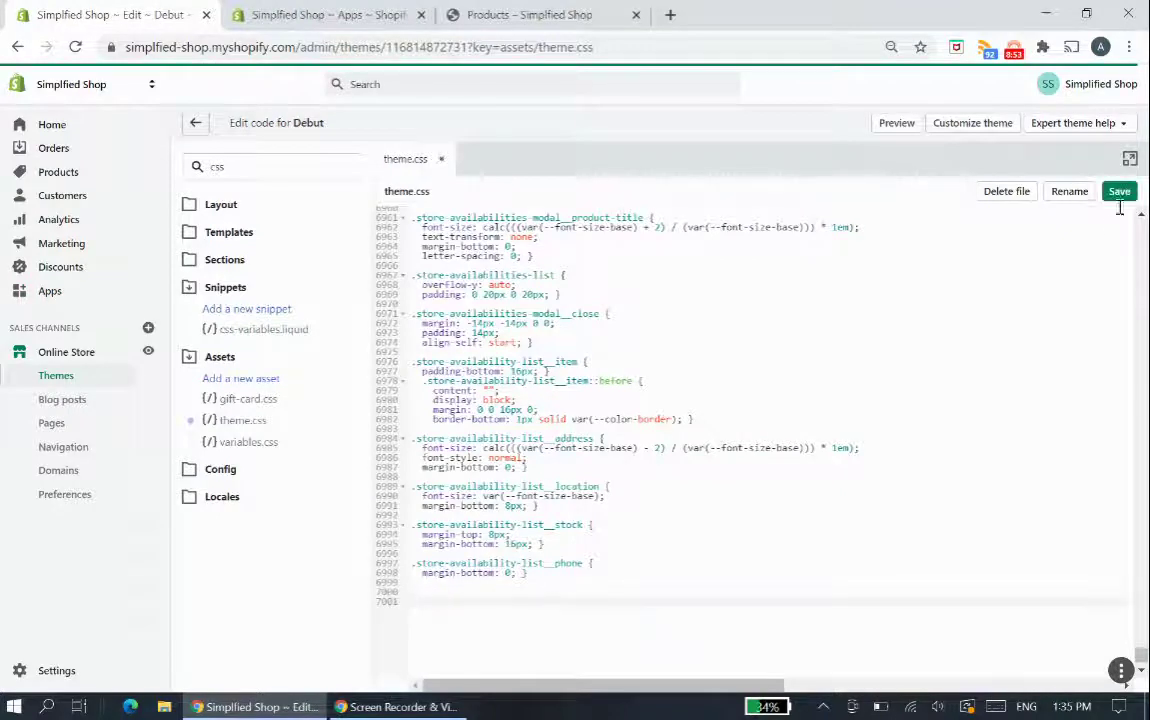
{"action": "left_click", "coordinate": [1119, 192]}
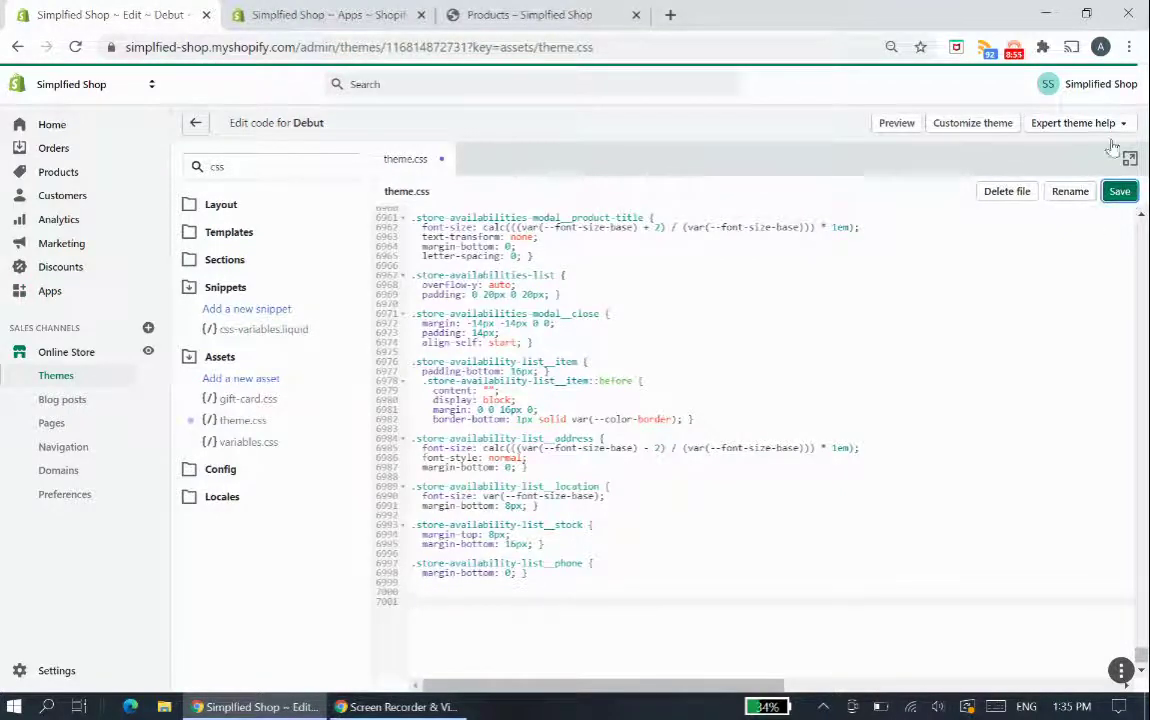
Compare the storefront products page with the Product Reviews settings, then return to theme.css.
{"action": "left_click", "coordinate": [497, 8]}
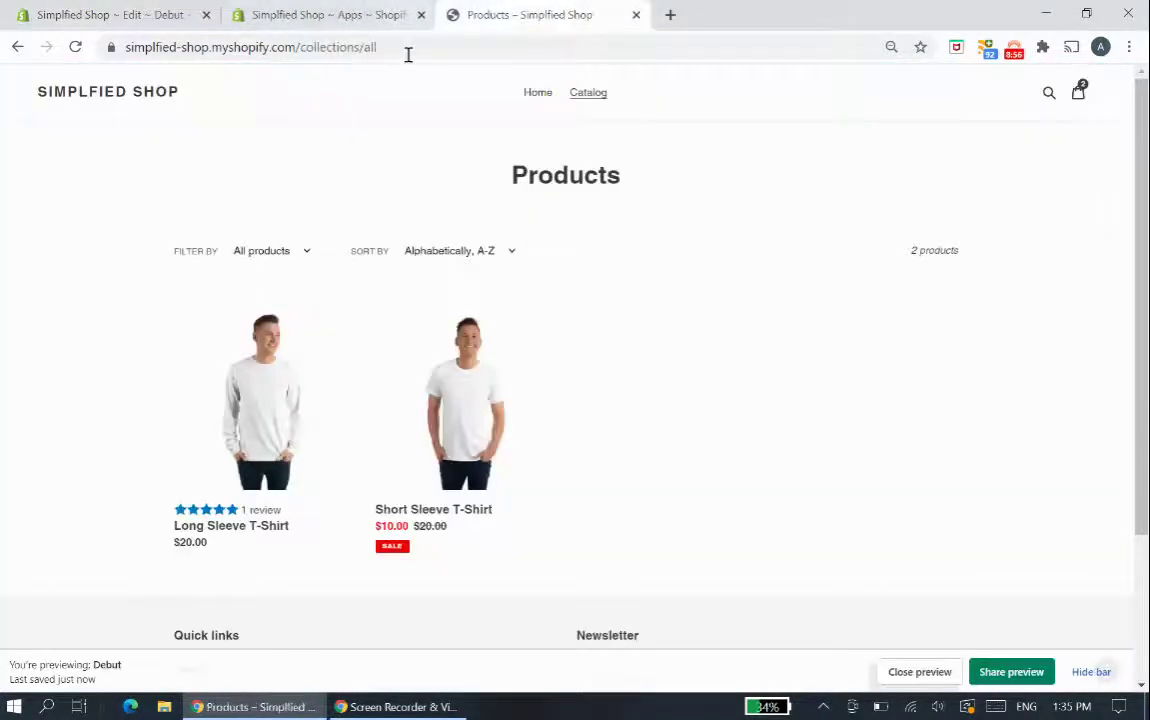
{"action": "left_click", "coordinate": [331, 8]}
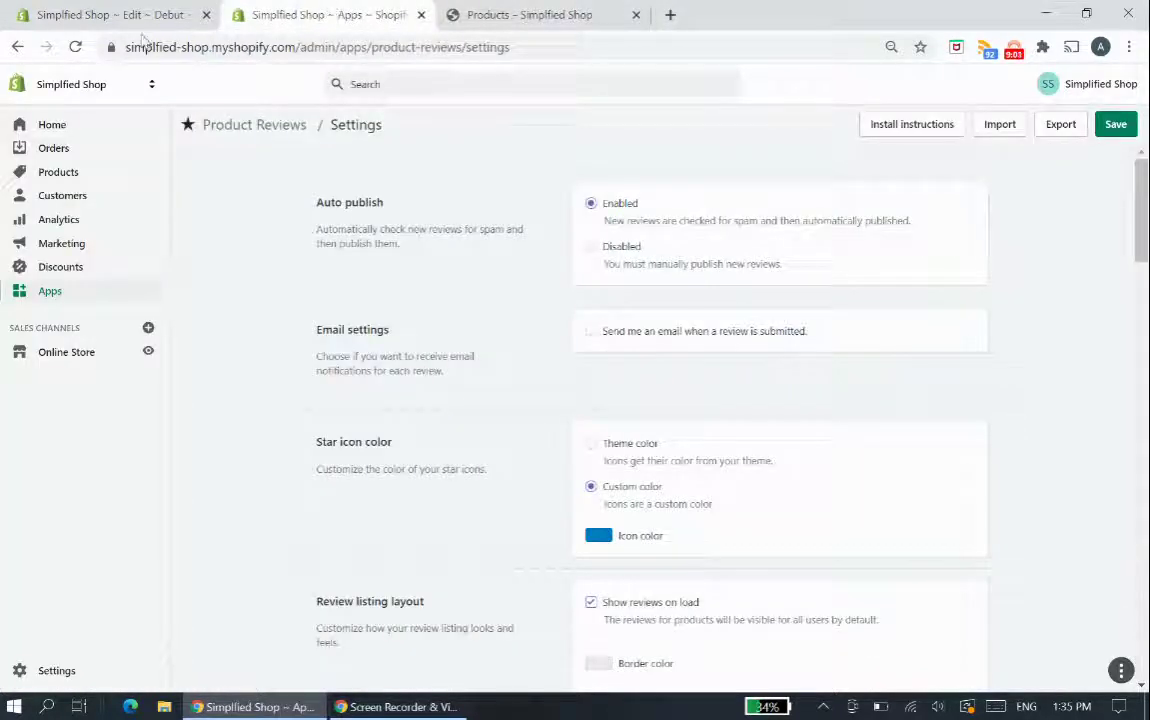
{"action": "left_click", "coordinate": [470, 14]}
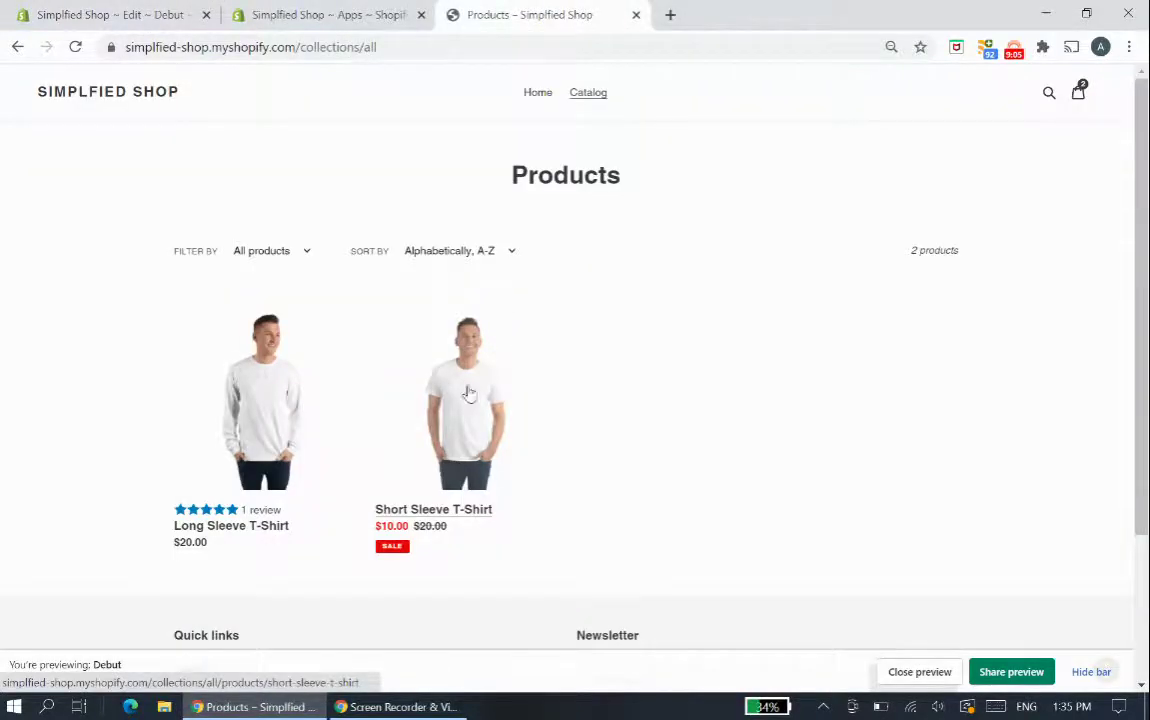
{"action": "left_click", "coordinate": [130, 8]}
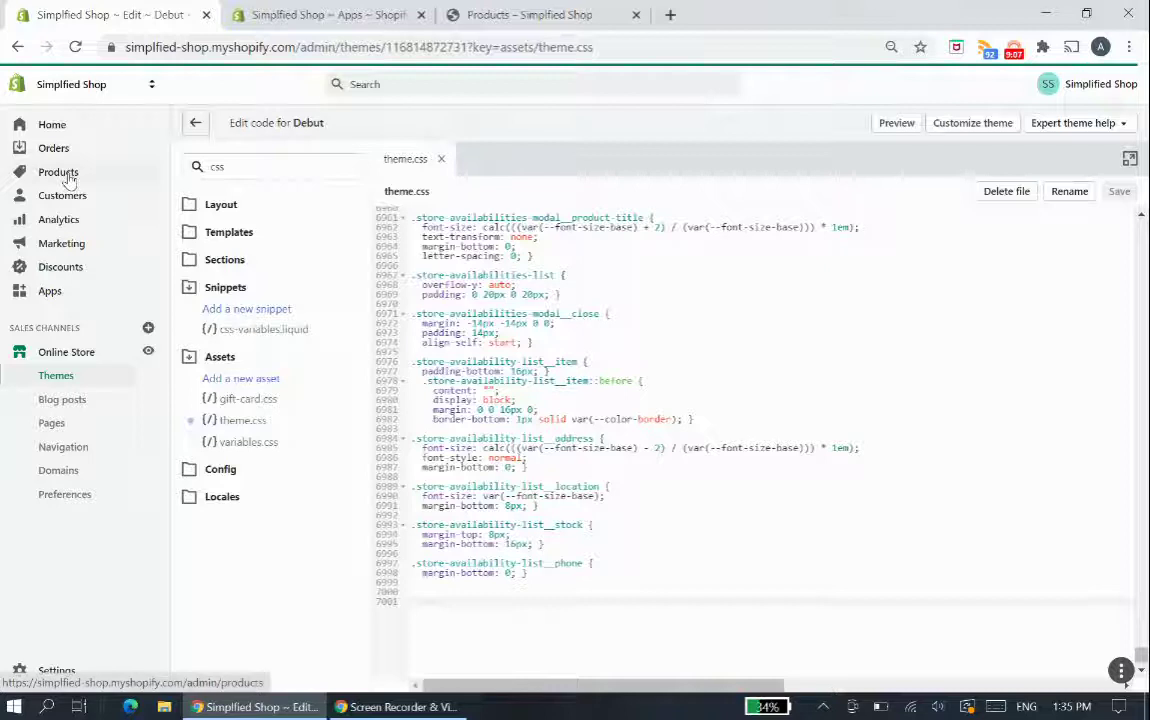
Confirm the Short Sleeve T-Shirt storefront page still shows reviews, then open the product in the admin editor.
{"action": "left_click", "coordinate": [68, 176]}
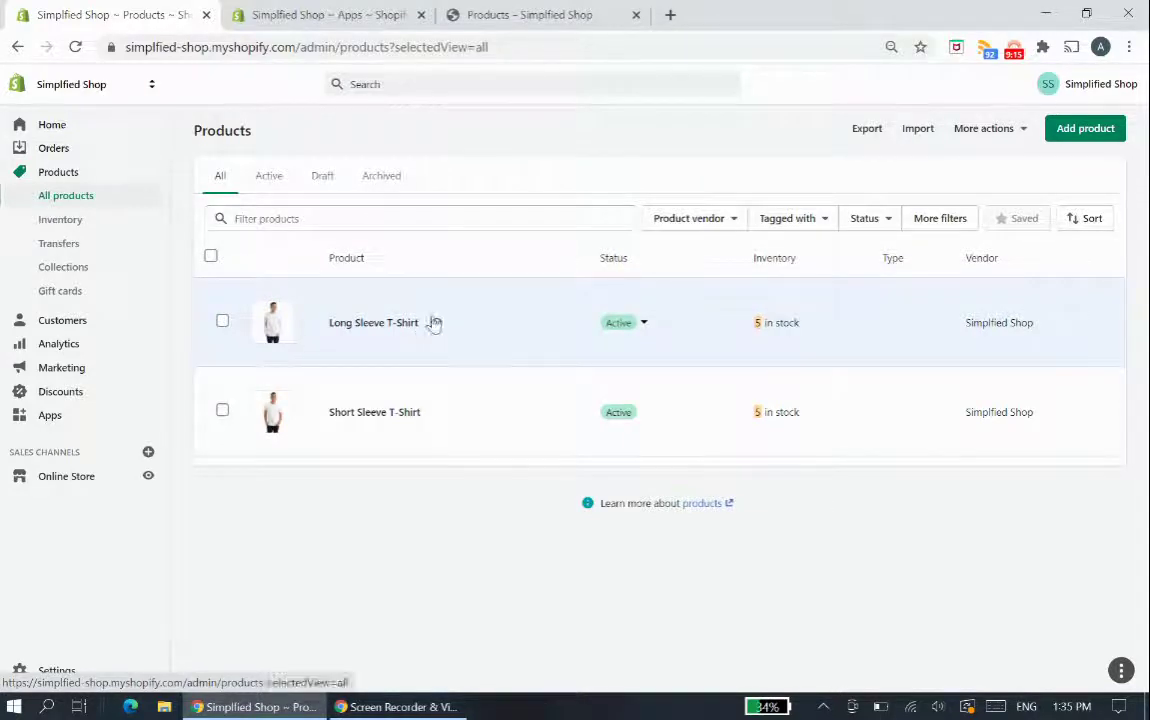
{"action": "left_click", "coordinate": [510, 14]}
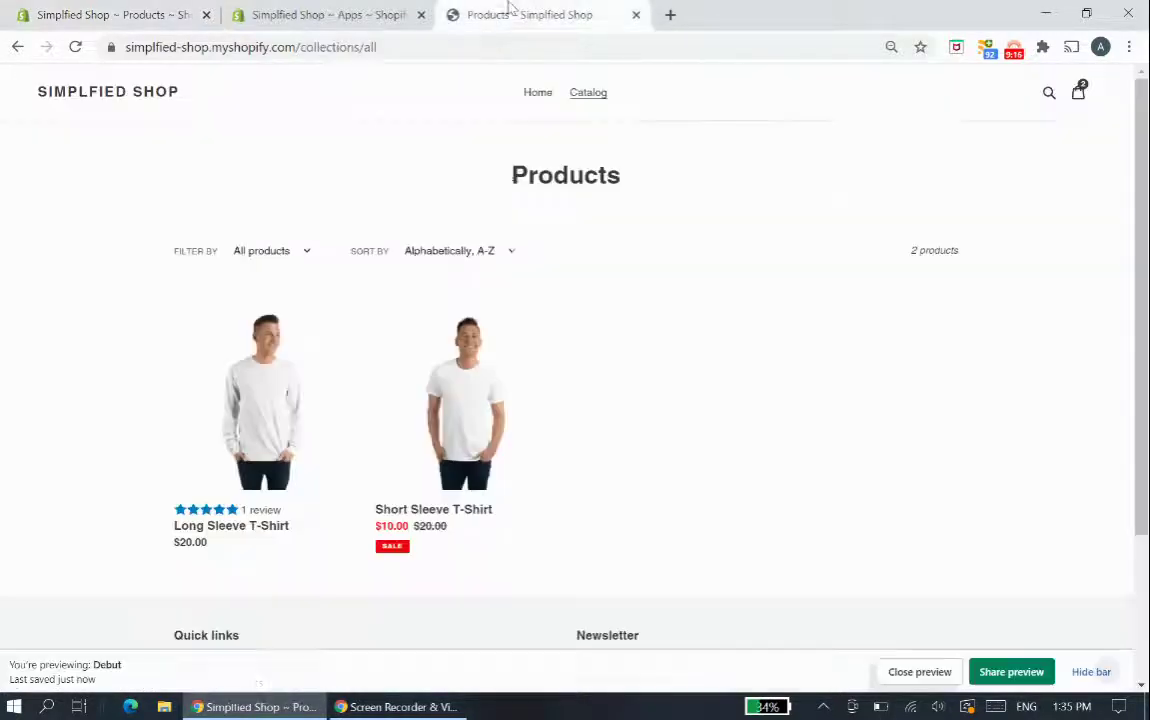
{"action": "left_click", "coordinate": [477, 389]}
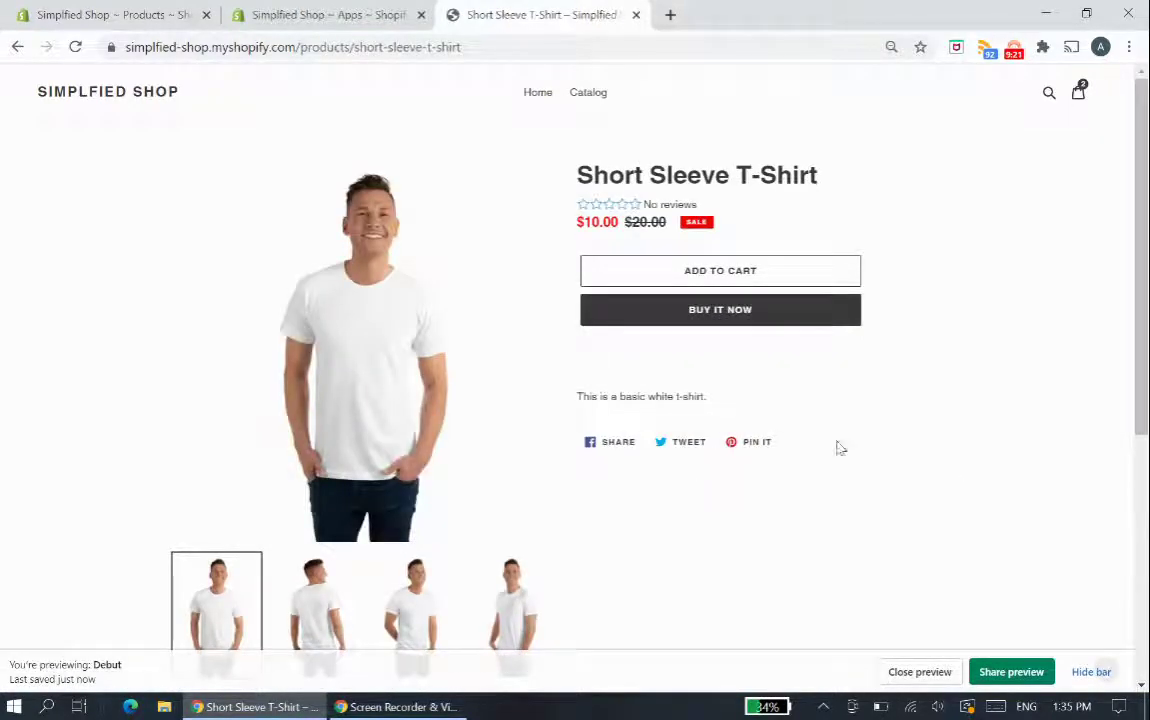
{"action": "scroll", "coordinate": [768, 452], "scroll_direction": "down", "scroll_amount": 3}
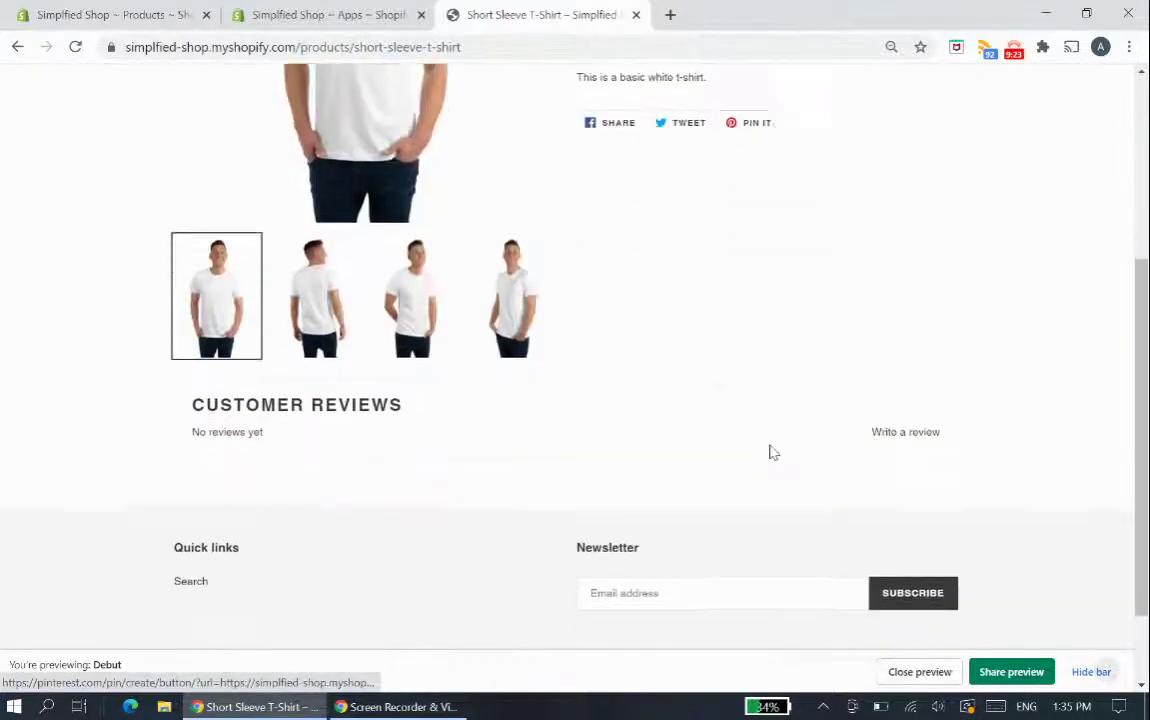
{"action": "scroll", "coordinate": [622, 446], "scroll_direction": "up", "scroll_amount": 1}
{"action": "left_click", "coordinate": [118, 14]}
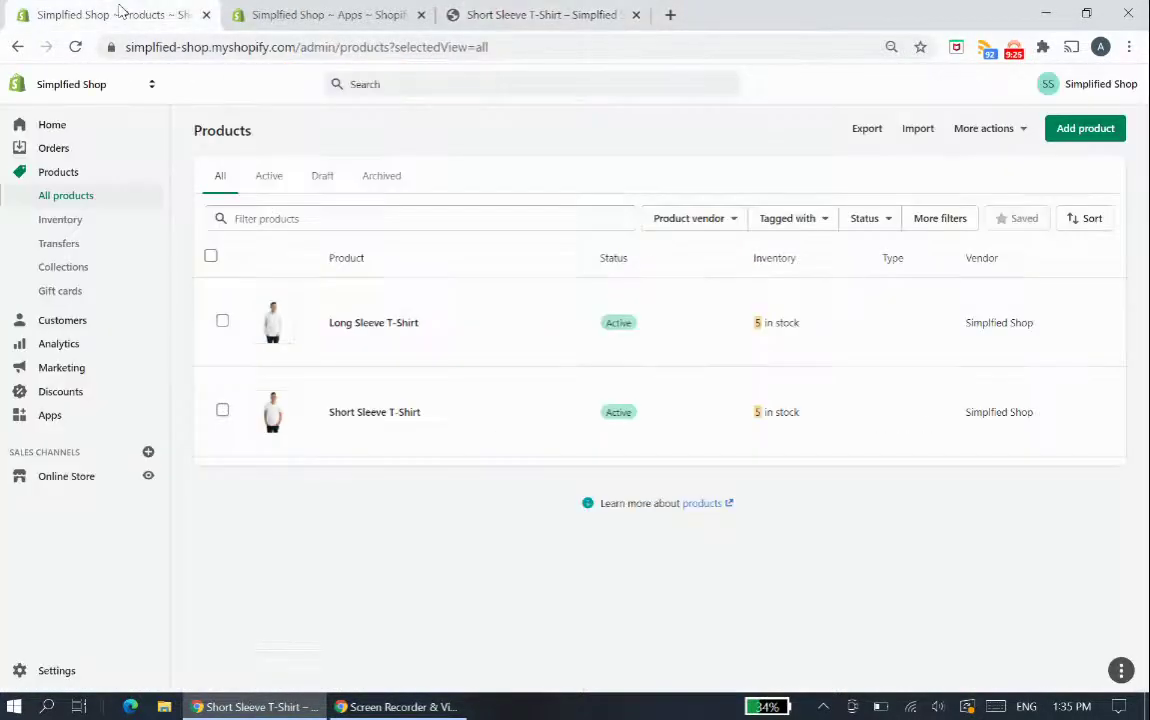
{"action": "left_click", "coordinate": [390, 418]}
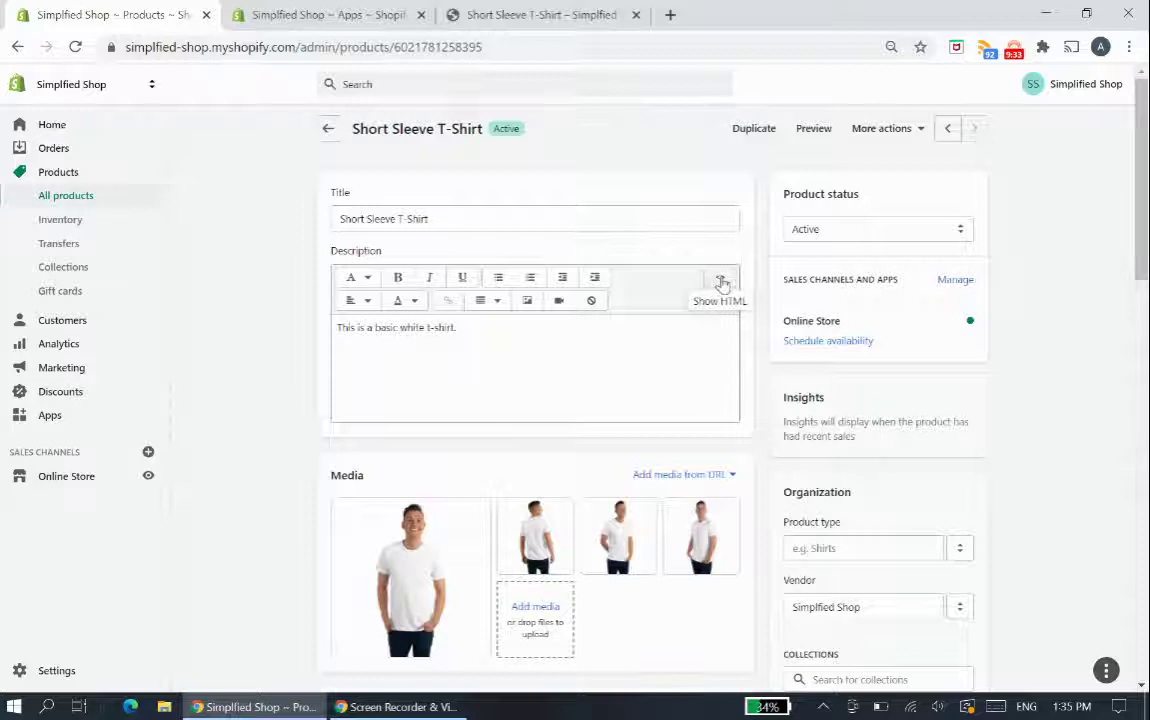
In the description HTML, add a <style> block hiding #shopify-product-reviews and .spr-badge with display:none !important.
{"action": "left_click", "coordinate": [721, 282]}
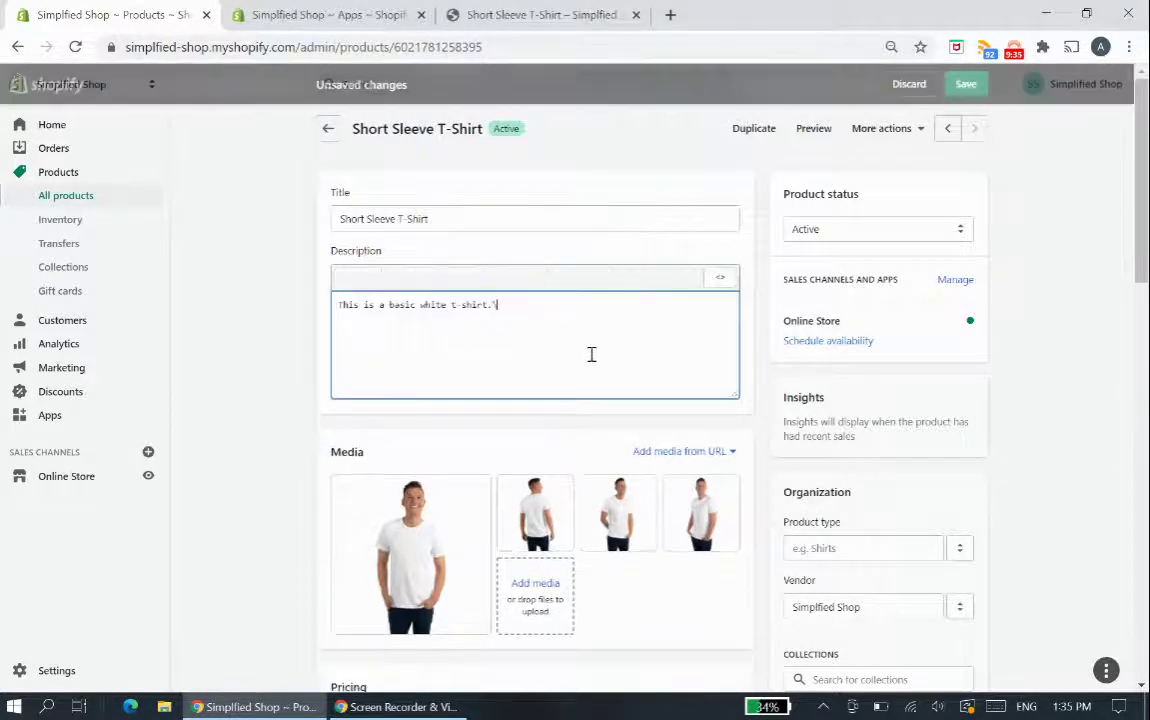
{"action": "key", "text": "Return"}
{"action": "key", "text": "Return"}
{"action": "key", "text": "Return"}
{"action": "type", "text": "<style>"}
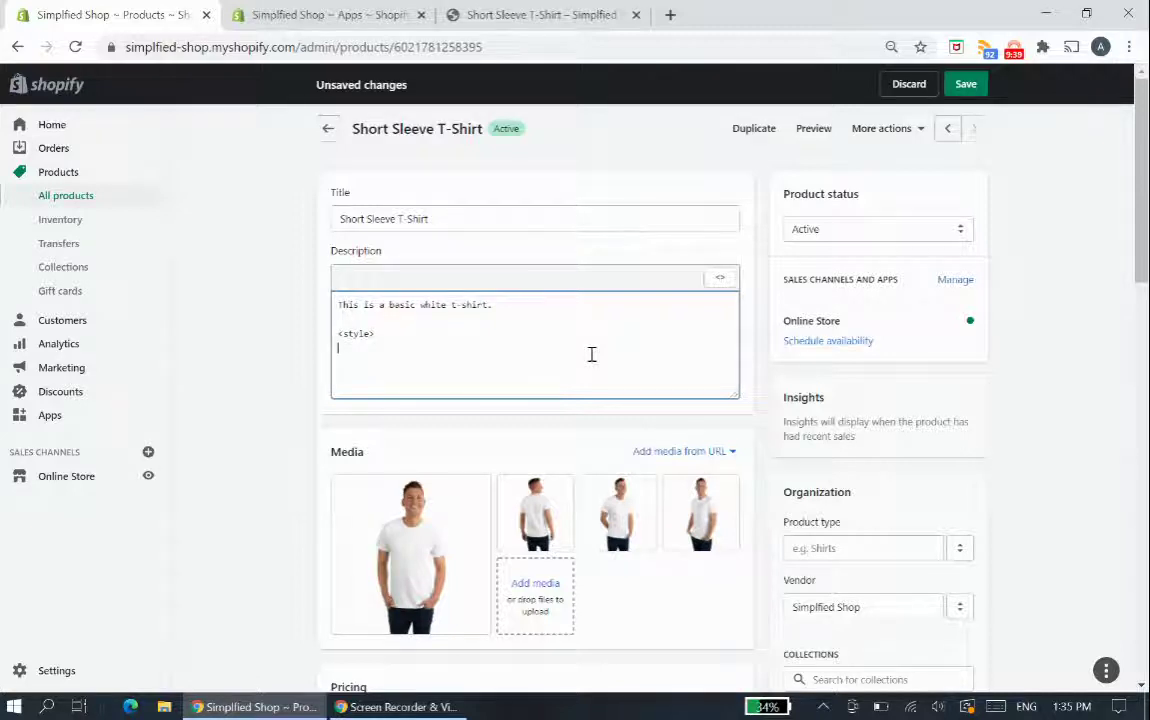
{"action": "type", "text": "#shopify-product-new"}
{"action": "type", "text": "iews {display:none !important"}
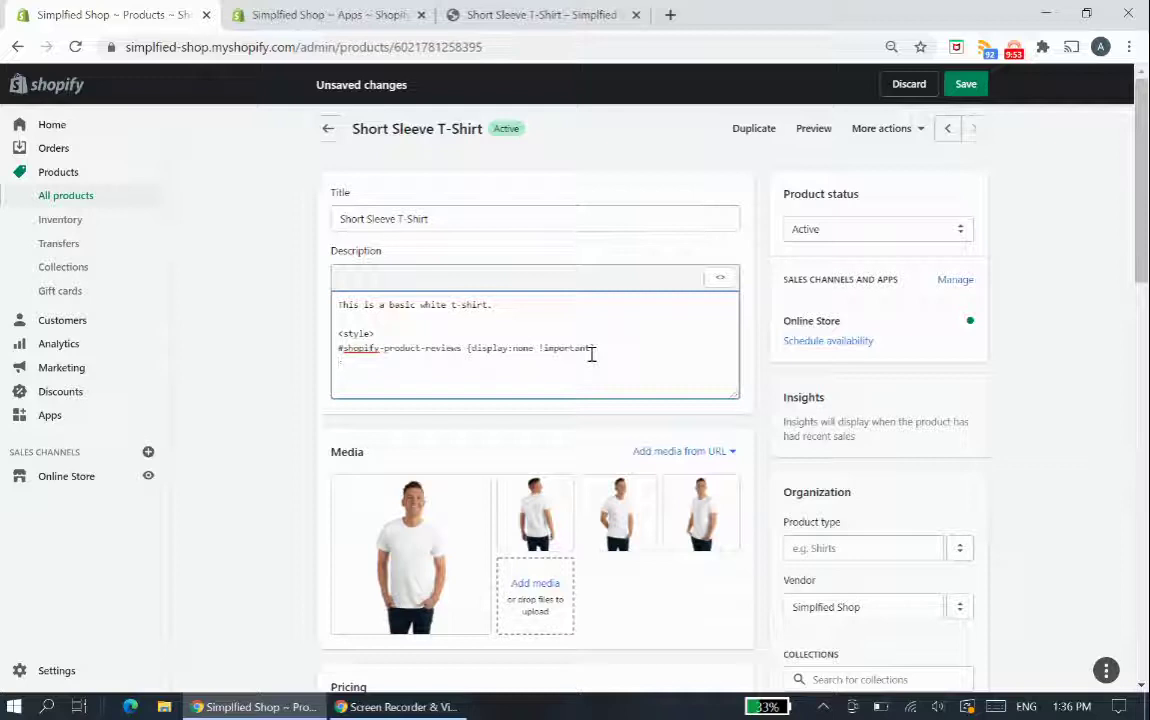
{"action": "type", "text": ".spr-badge {display:none !impo"}
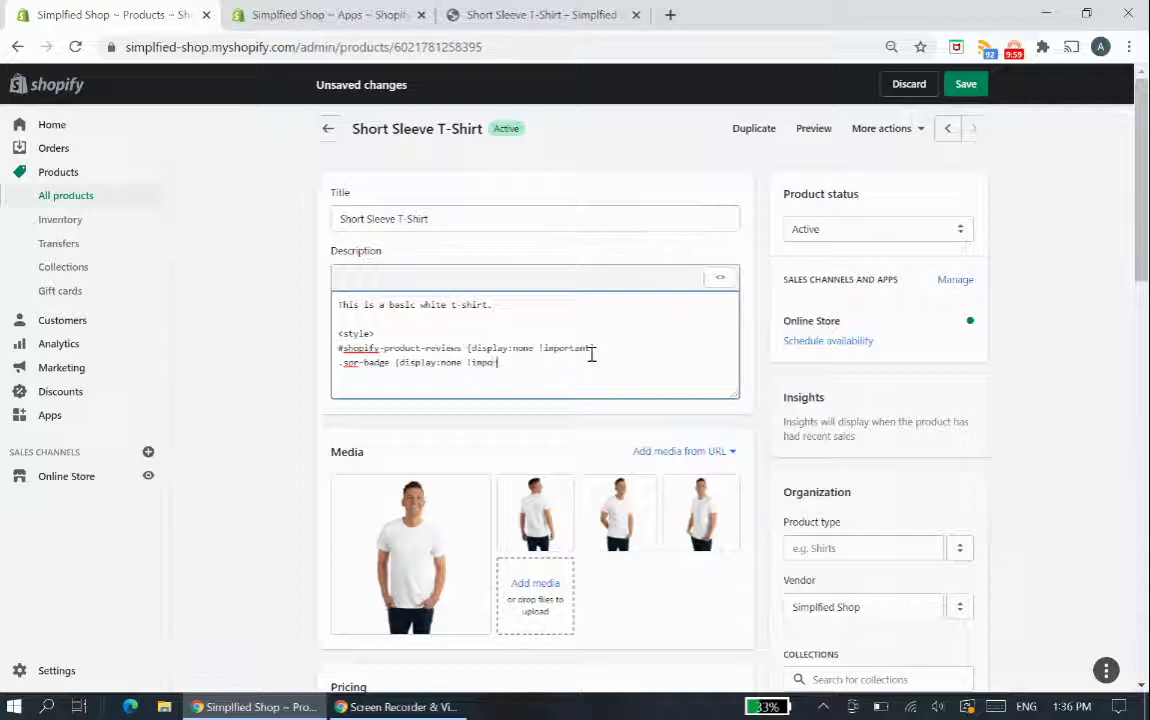
{"action": "type", "text": "ant"}
{"action": "type", "text": "</styl"}
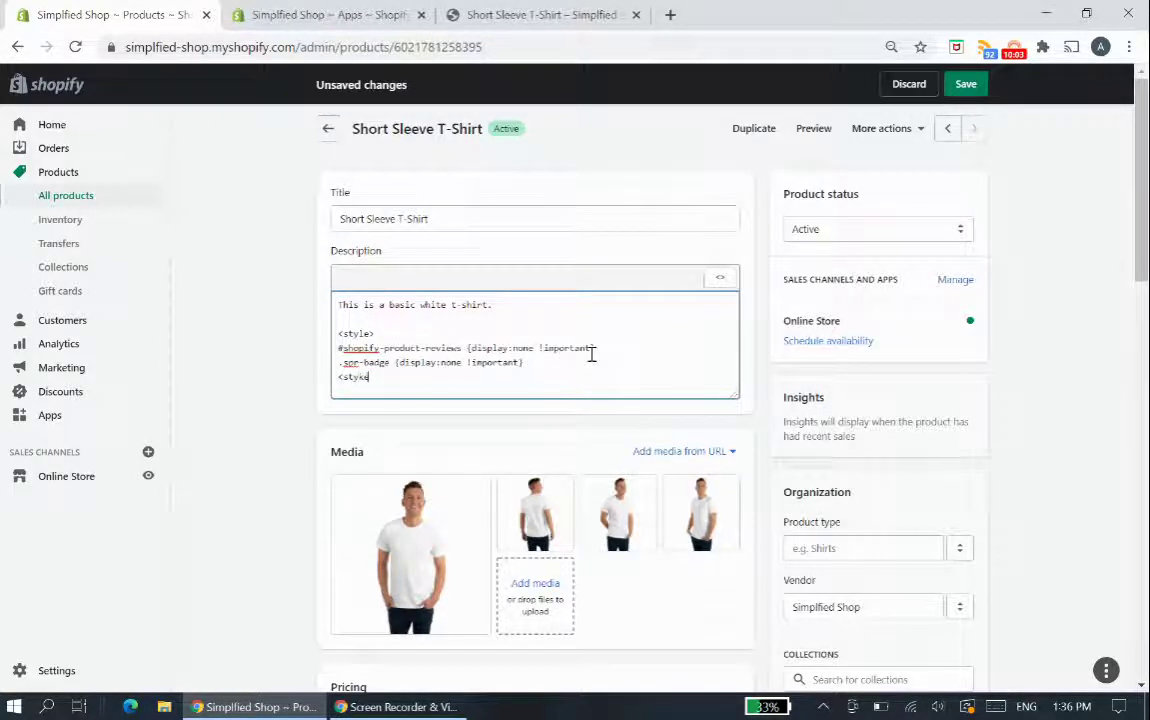
{"action": "type", "text": "e>"}
{"action": "left_click", "coordinate": [340, 347]}
Review the storefront Short Sleeve T-Shirt page and the Product Reviews settings before returning to the product editor.
{"action": "left_click", "coordinate": [505, 14]}
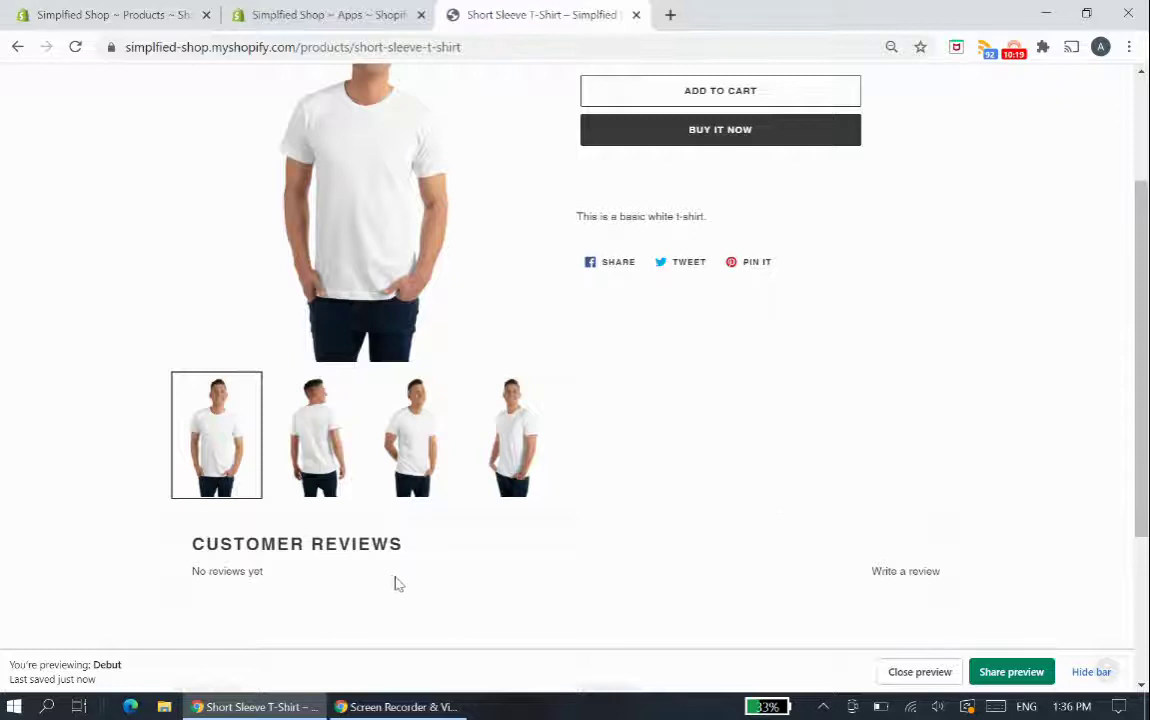
{"action": "scroll", "coordinate": [295, 550], "scroll_direction": "up", "scroll_amount": 3}
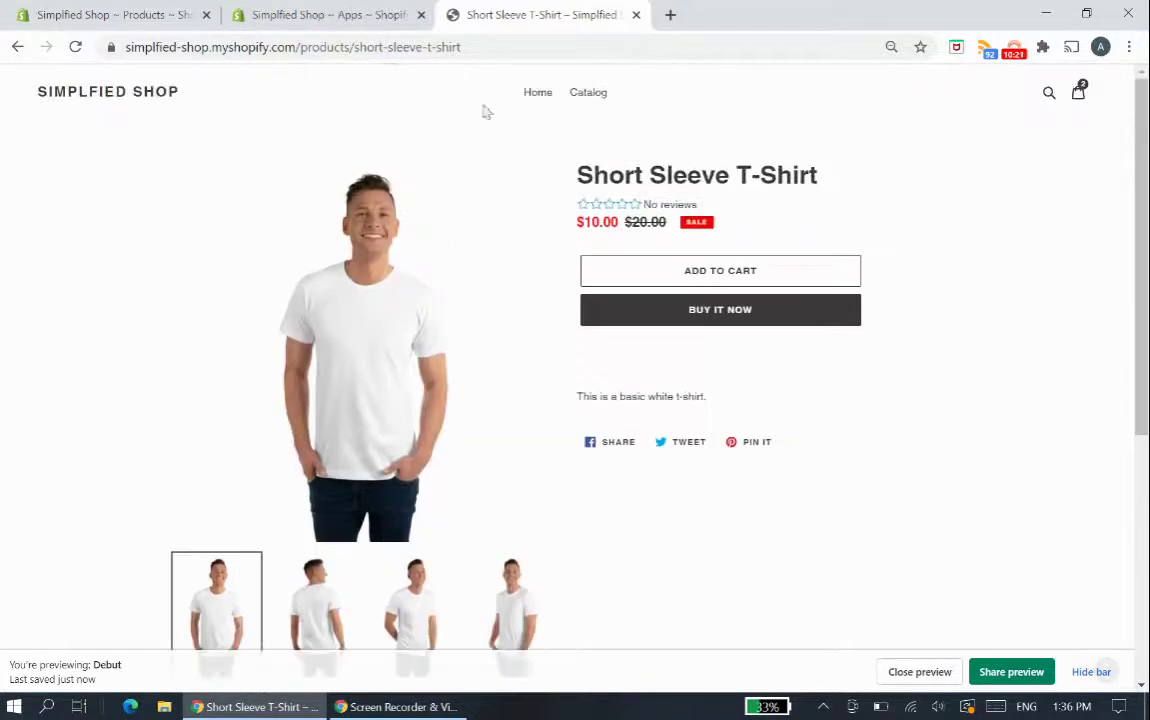
{"action": "left_click", "coordinate": [309, 15]}
{"action": "left_click", "coordinate": [218, 14]}
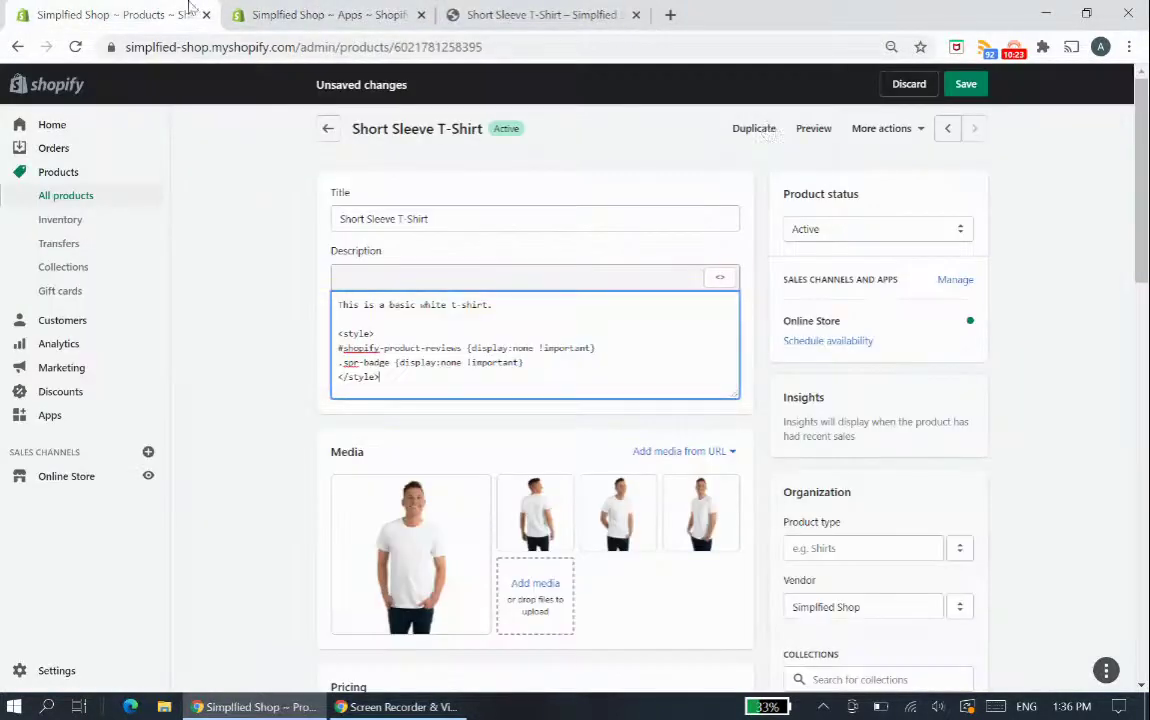
Save the product and reload the storefront Short Sleeve T-Shirt page, hiding the theme preview bar.
{"action": "left_click", "coordinate": [966, 84]}
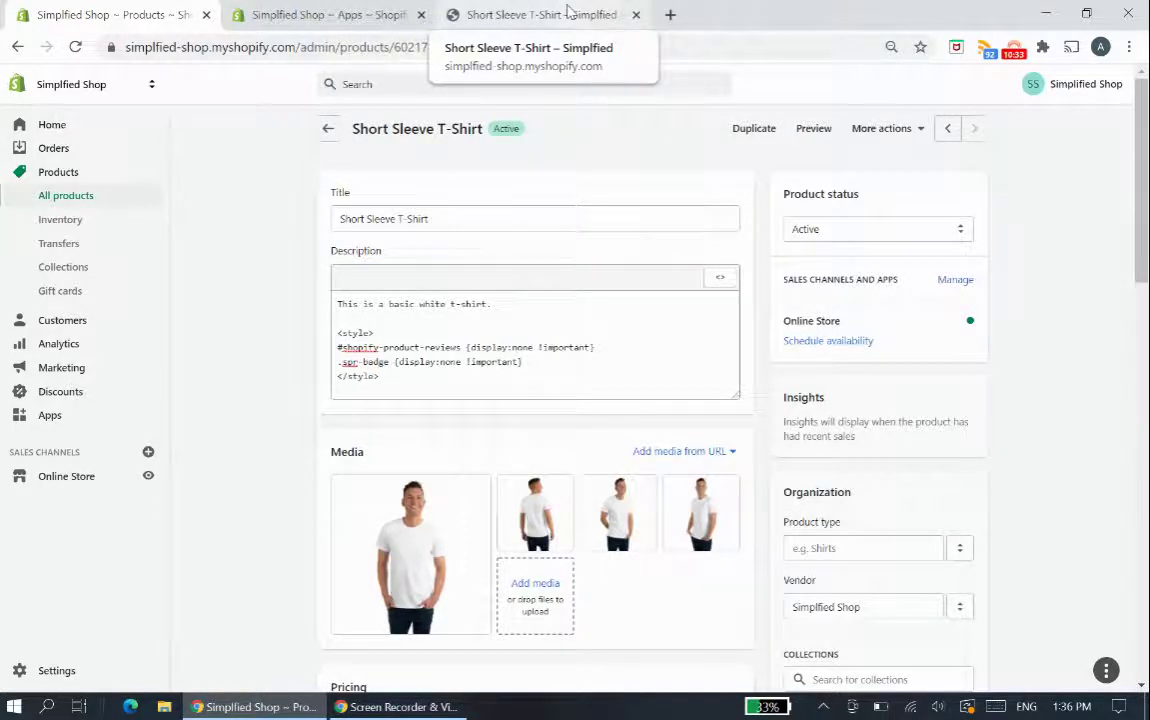
{"action": "left_click", "coordinate": [567, 10]}
{"action": "key", "text": "F5"}
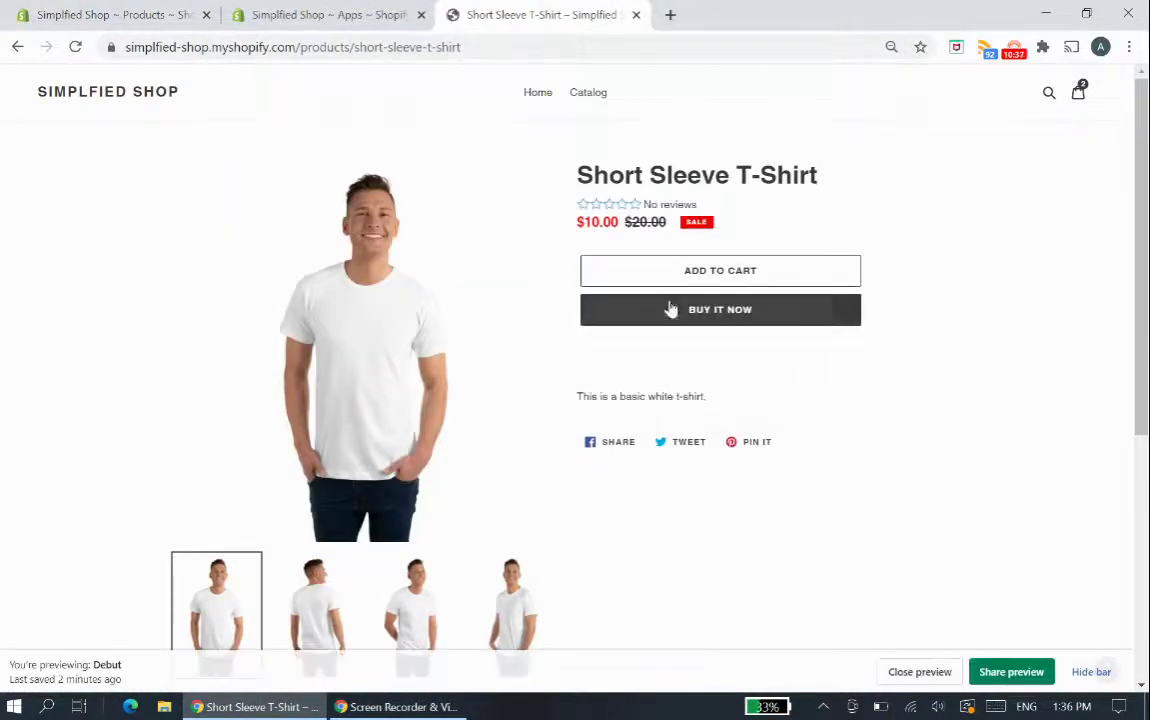
{"action": "scroll", "coordinate": [652, 318], "scroll_direction": "down", "scroll_amount": 3}
{"action": "scroll", "coordinate": [630, 410], "scroll_direction": "up", "scroll_amount": 1}
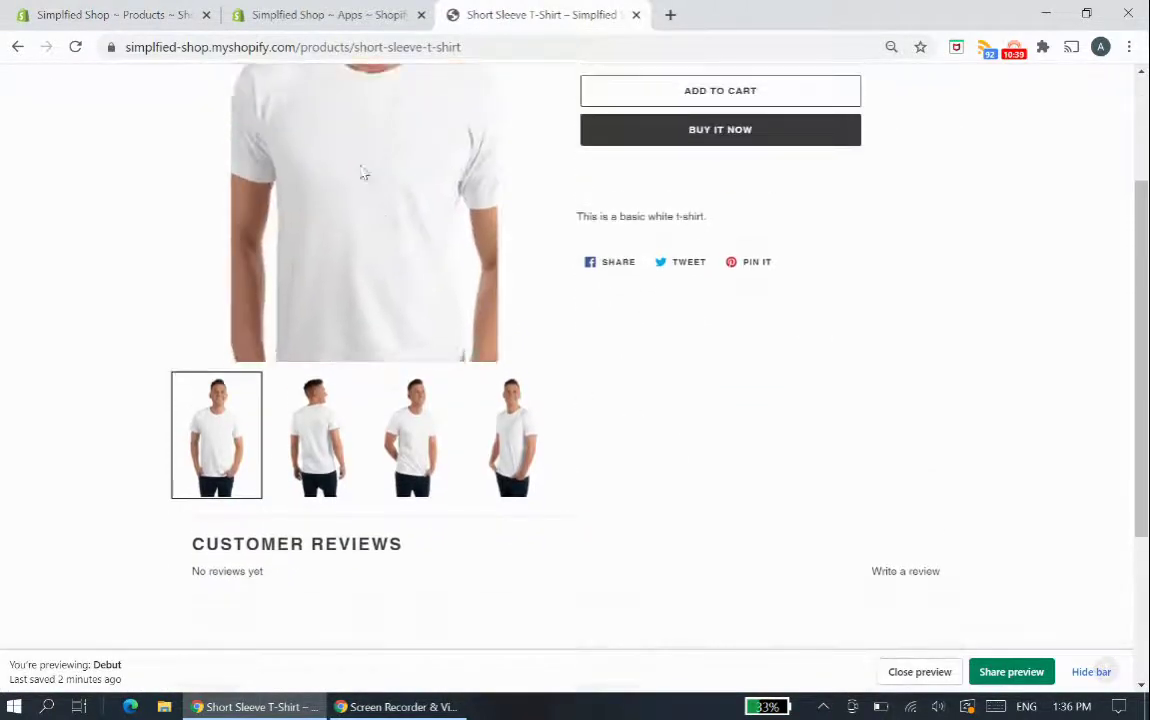
{"action": "scroll", "coordinate": [621, 305], "scroll_direction": "up", "scroll_amount": 1}
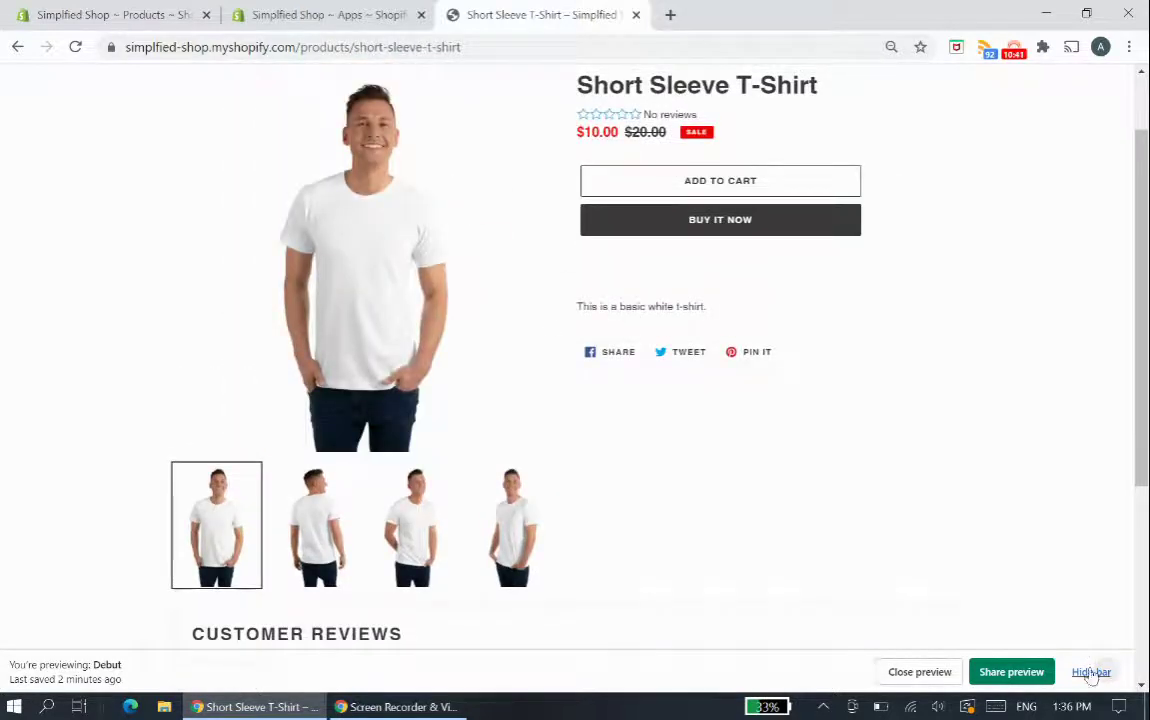
{"action": "left_click", "coordinate": [1089, 672]}
Reopen the Short Sleeve T-Shirt page from the store Catalog and hide the preview bar again.
{"action": "scroll", "coordinate": [906, 565], "scroll_direction": "up", "scroll_amount": 1}
{"action": "left_click", "coordinate": [341, 47]}
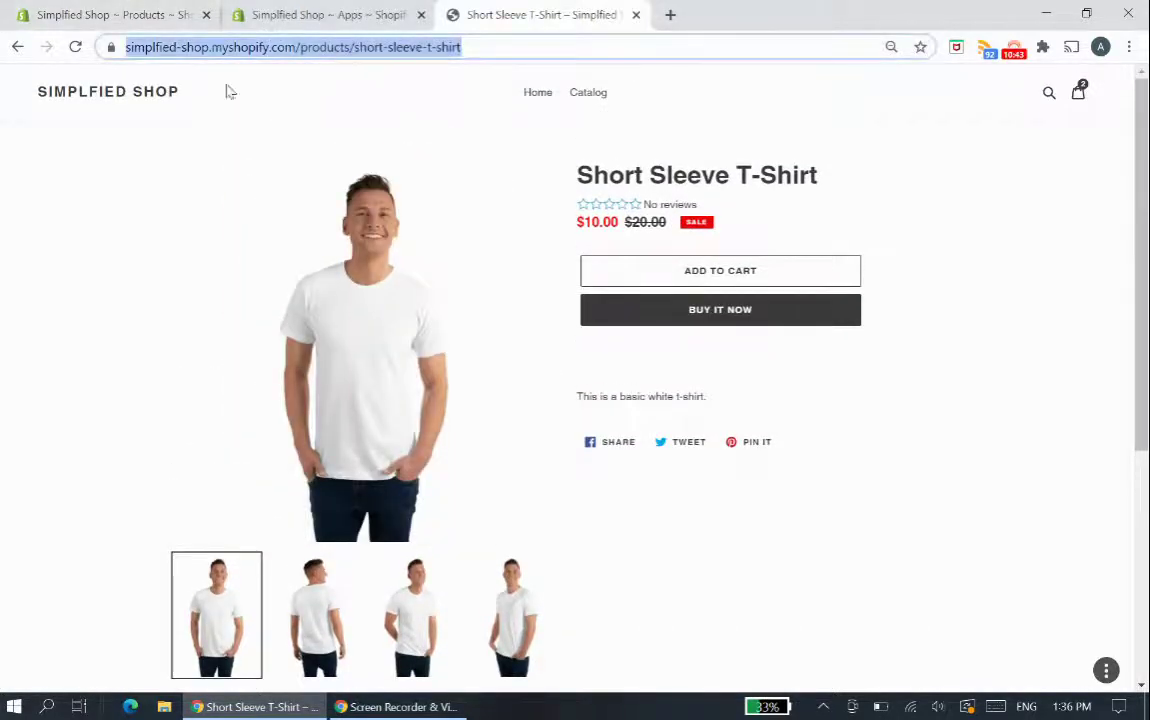
{"action": "left_click", "coordinate": [585, 93]}
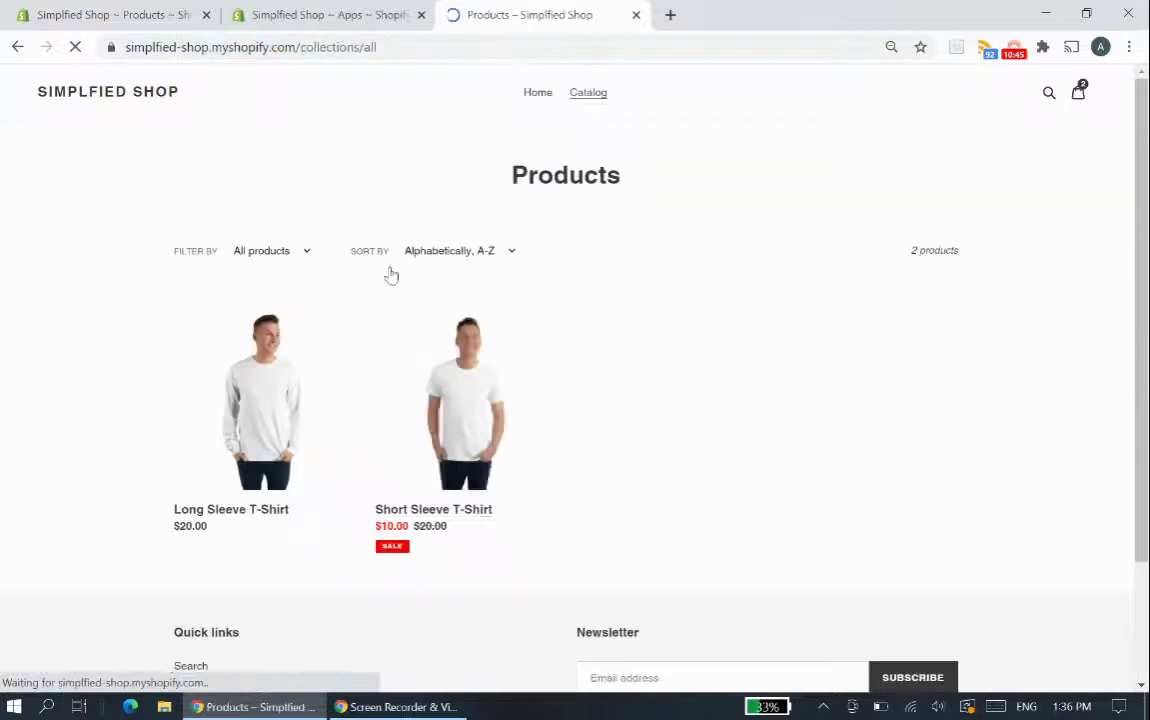
{"action": "left_click", "coordinate": [457, 411]}
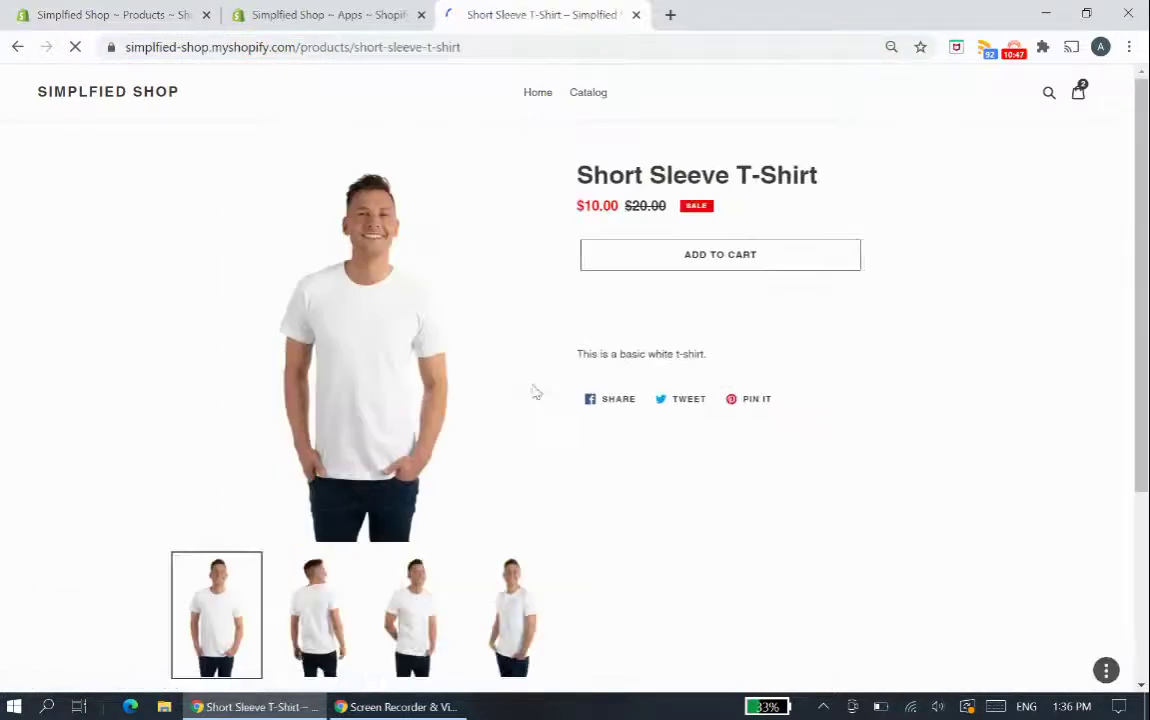
{"action": "left_click", "coordinate": [1090, 670]}
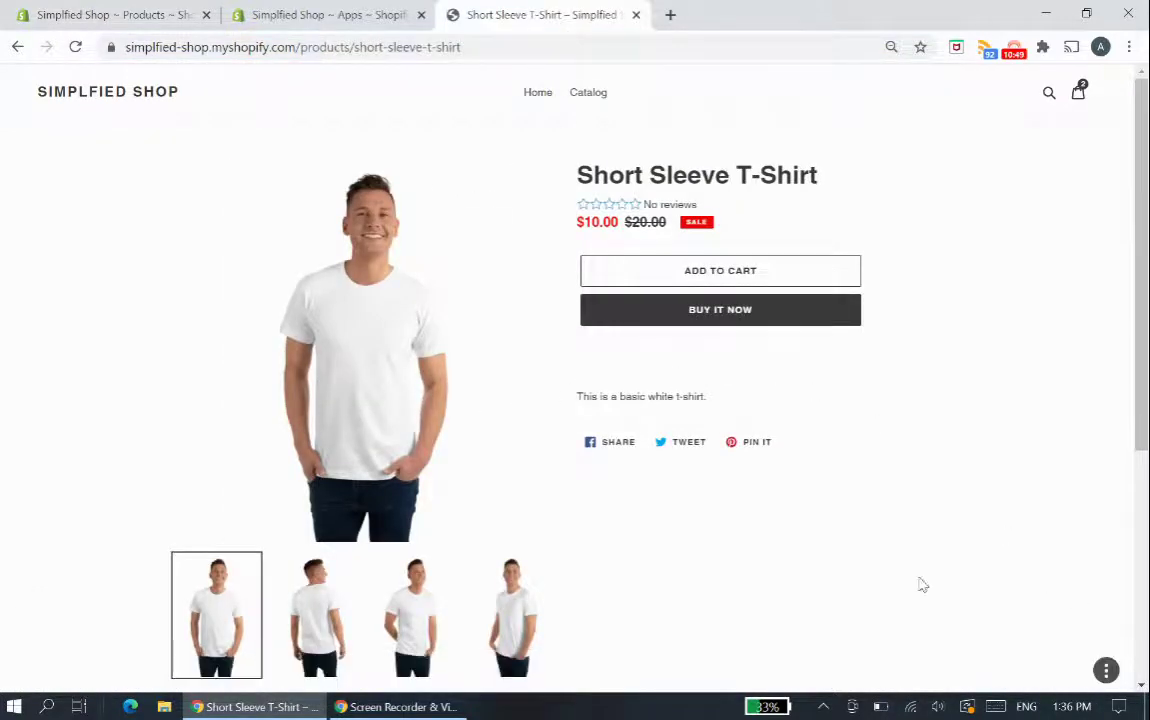
Reload the Short Sleeve T-Shirt page and scroll through it to confirm the star rating and Customer Reviews are gone.
{"action": "scroll", "coordinate": [560, 470], "scroll_direction": "down", "scroll_amount": 3}
{"action": "scroll", "coordinate": [560, 470], "scroll_direction": "up", "scroll_amount": 2}
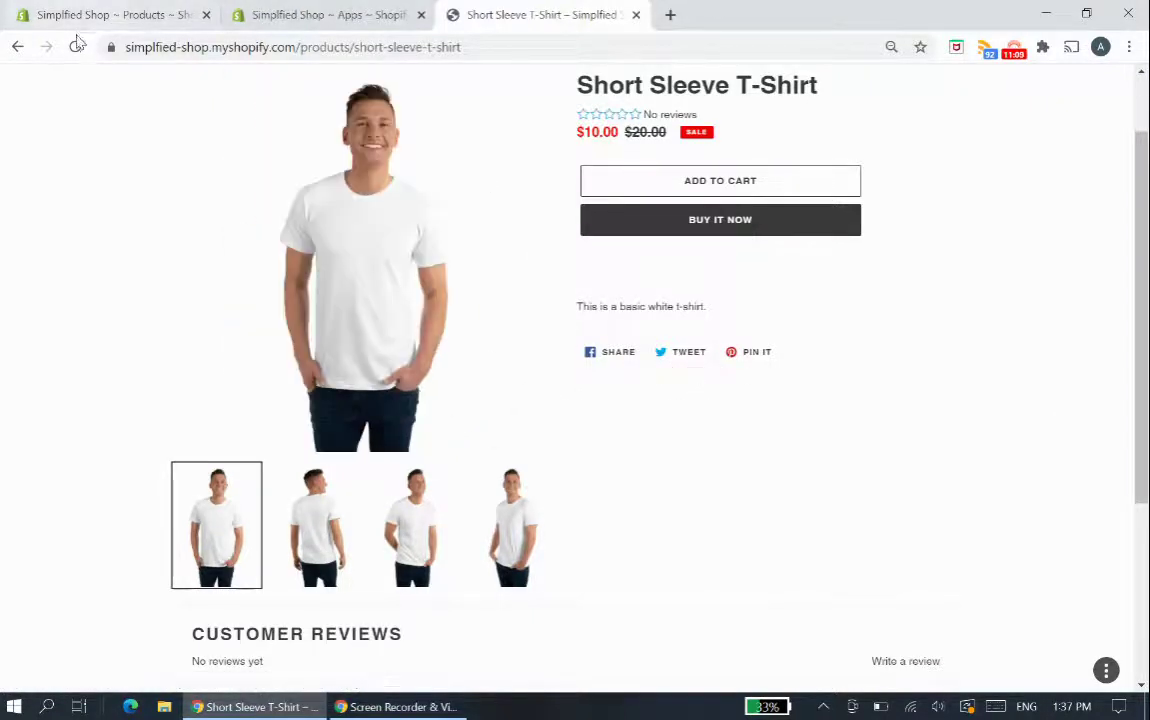
{"action": "left_click", "coordinate": [75, 47]}
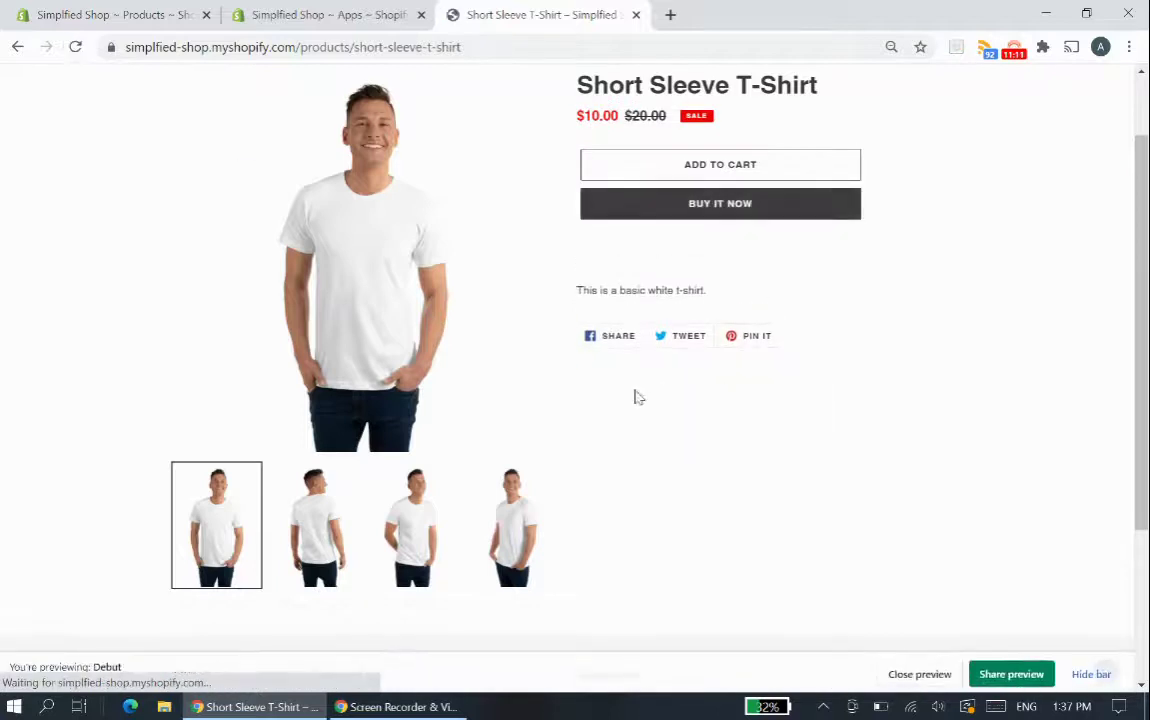
{"action": "scroll", "coordinate": [688, 406], "scroll_direction": "down", "scroll_amount": 3}
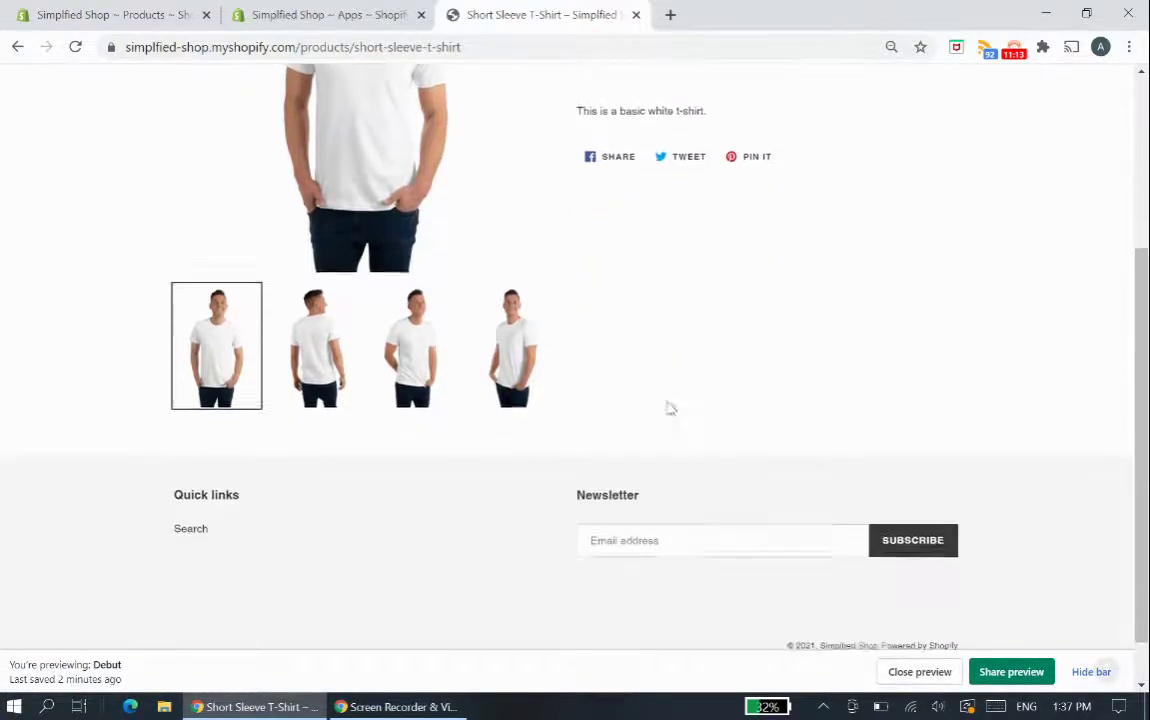
{"action": "scroll", "coordinate": [315, 347], "scroll_direction": "up", "scroll_amount": 3}
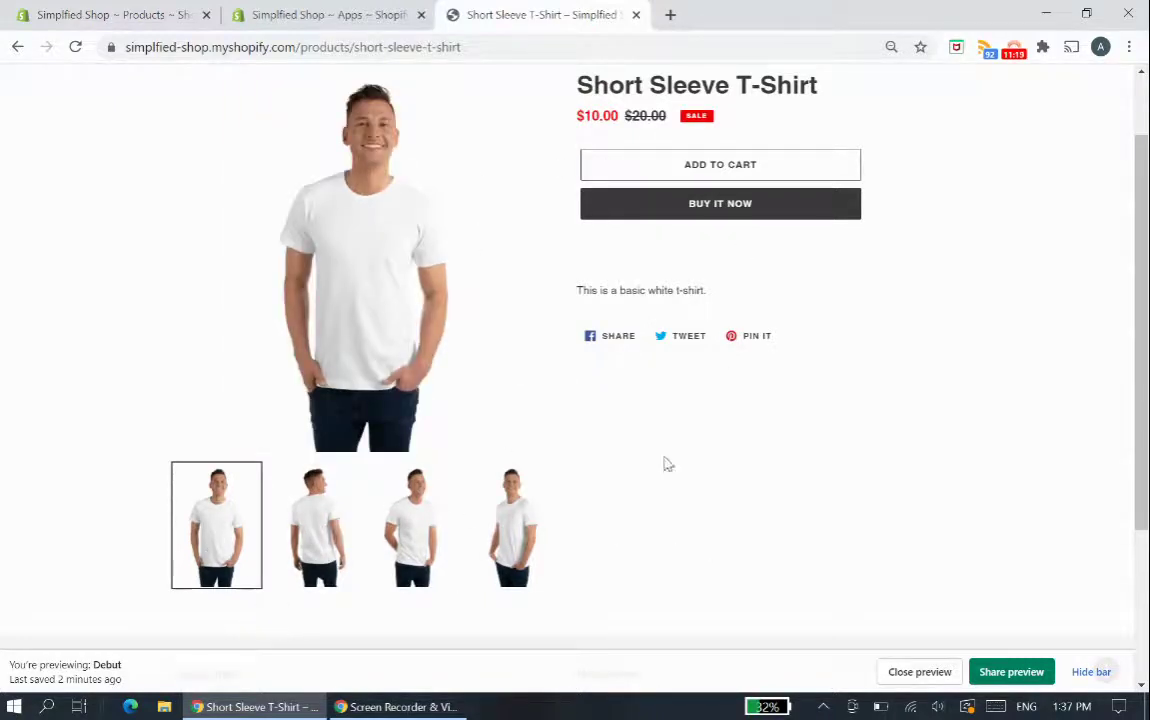
{"action": "scroll", "coordinate": [700, 425], "scroll_direction": "down", "scroll_amount": 3}
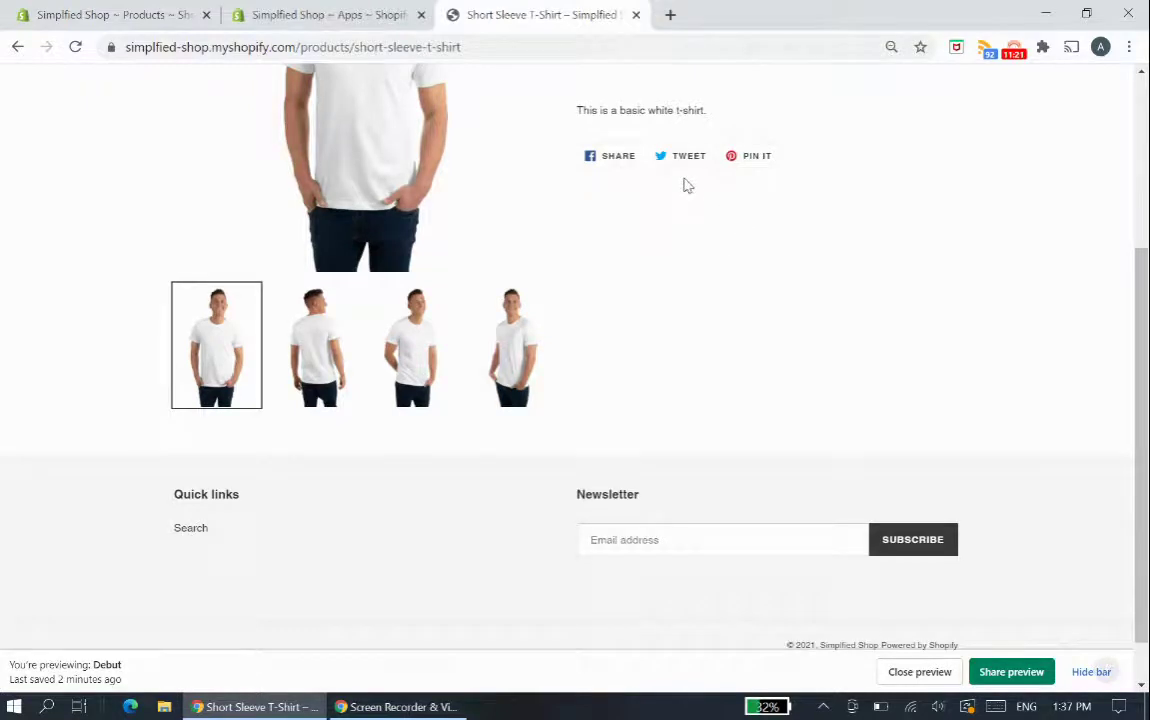